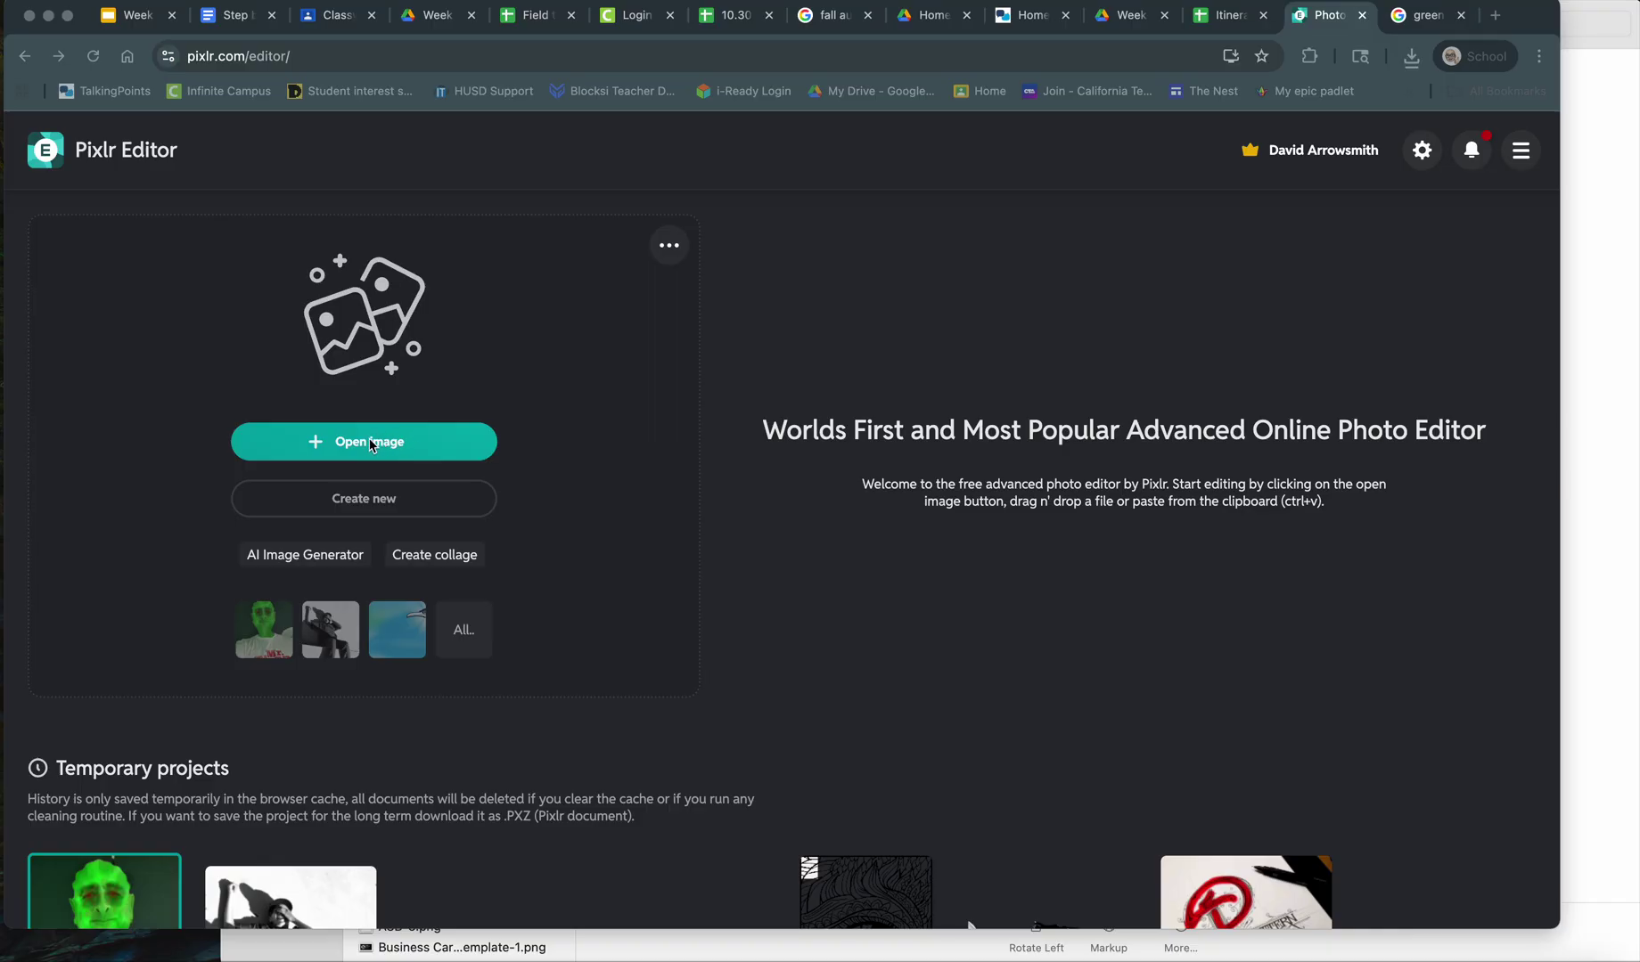
- Open the image tree.webp from the Desktop folder
{"action": "left_click", "coordinate": [397, 444]}
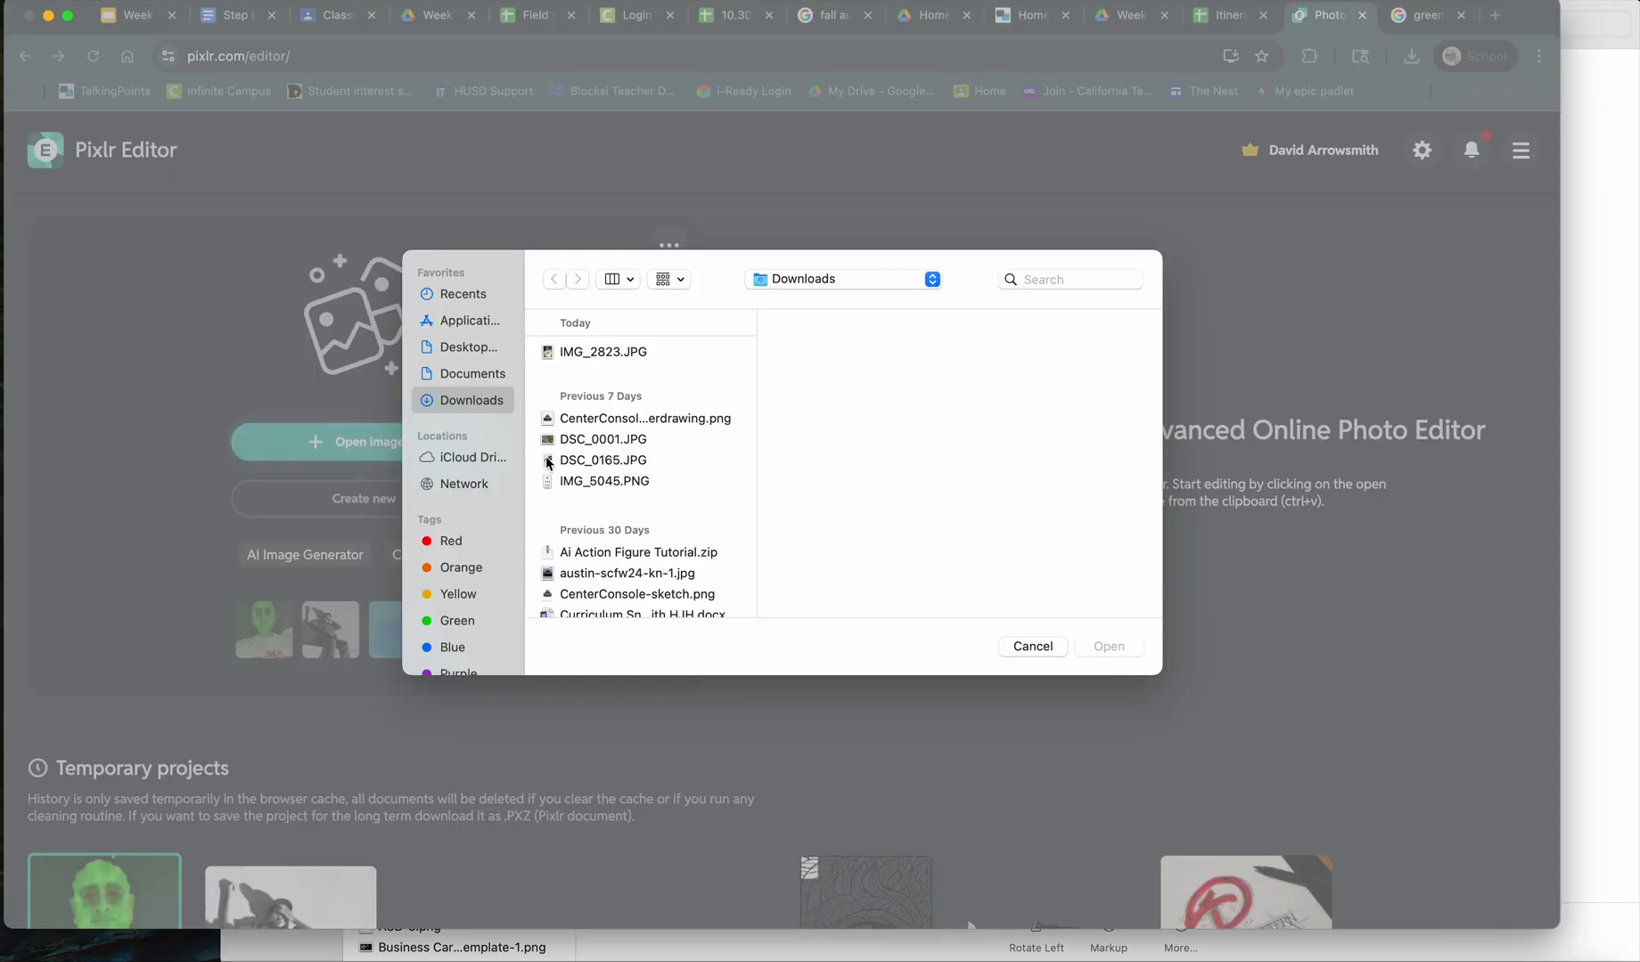
{"action": "left_click", "coordinate": [468, 347]}
{"action": "left_click", "coordinate": [592, 352]}
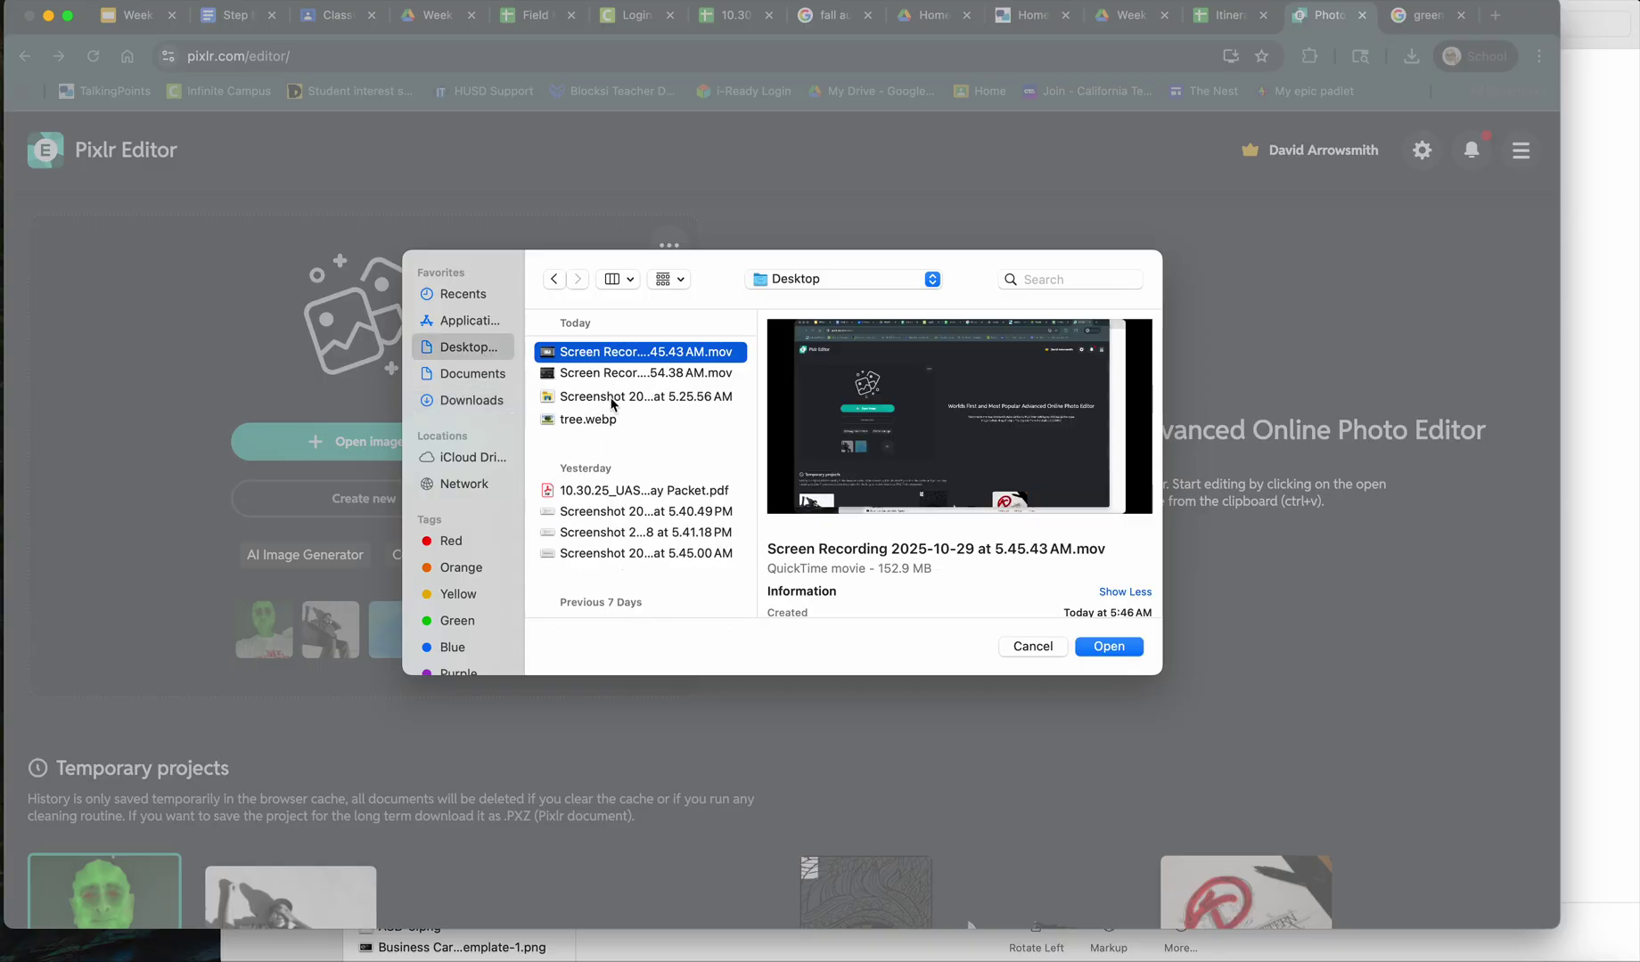
{"action": "left_click", "coordinate": [589, 420]}
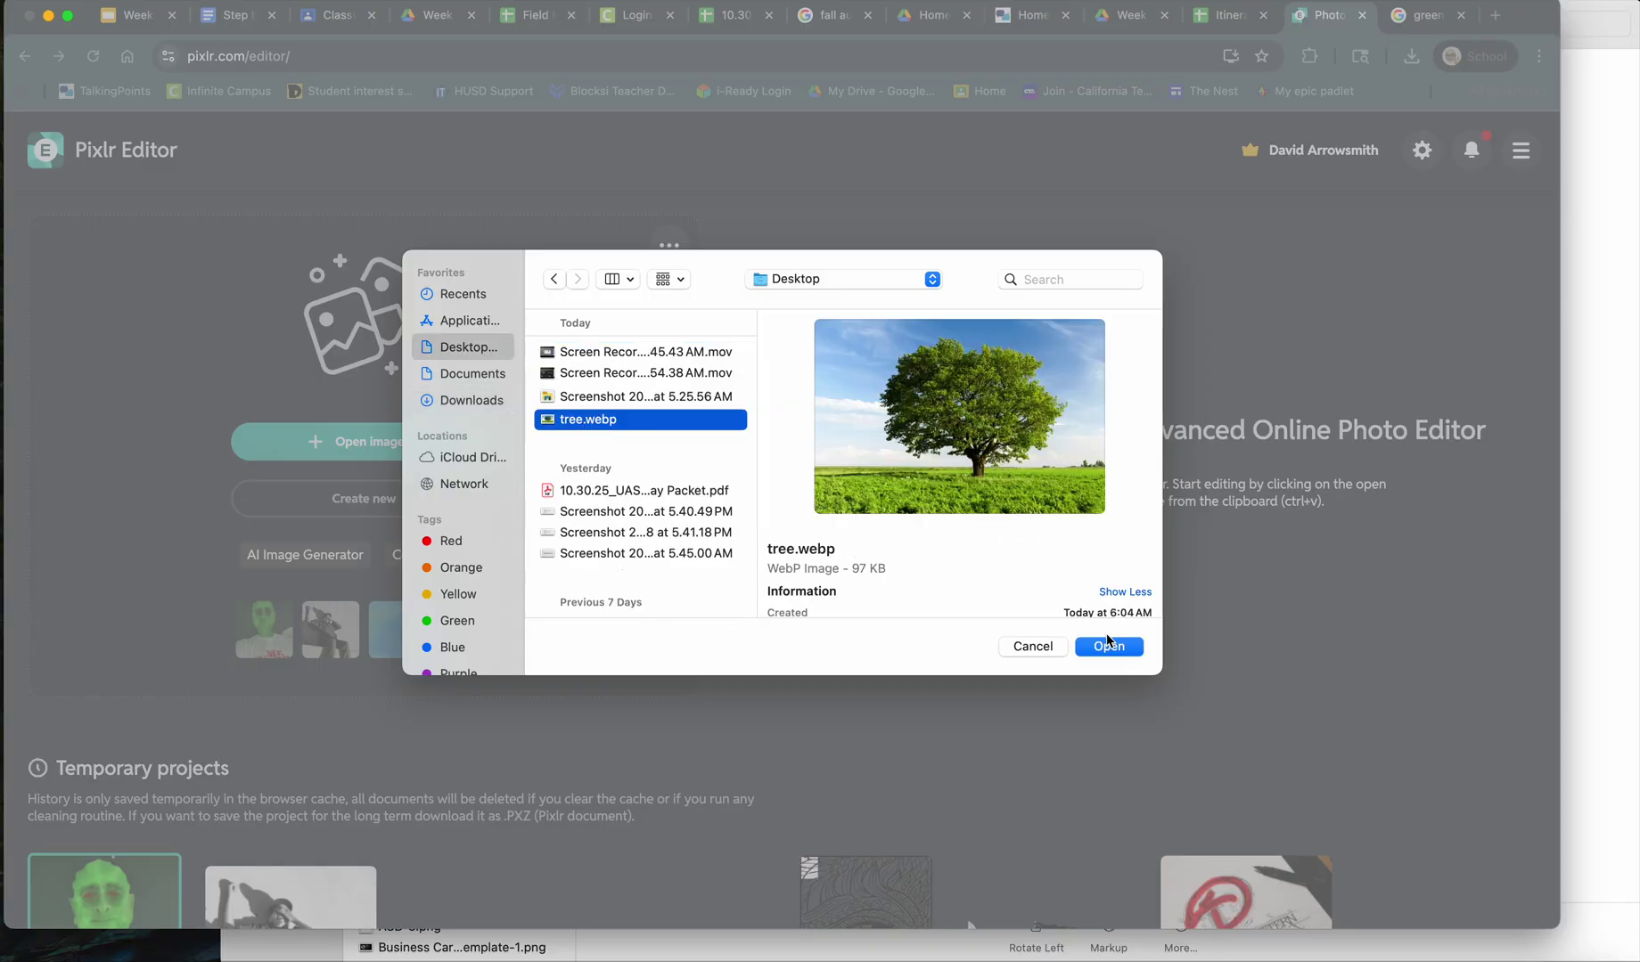
{"action": "left_click", "coordinate": [1108, 643]}
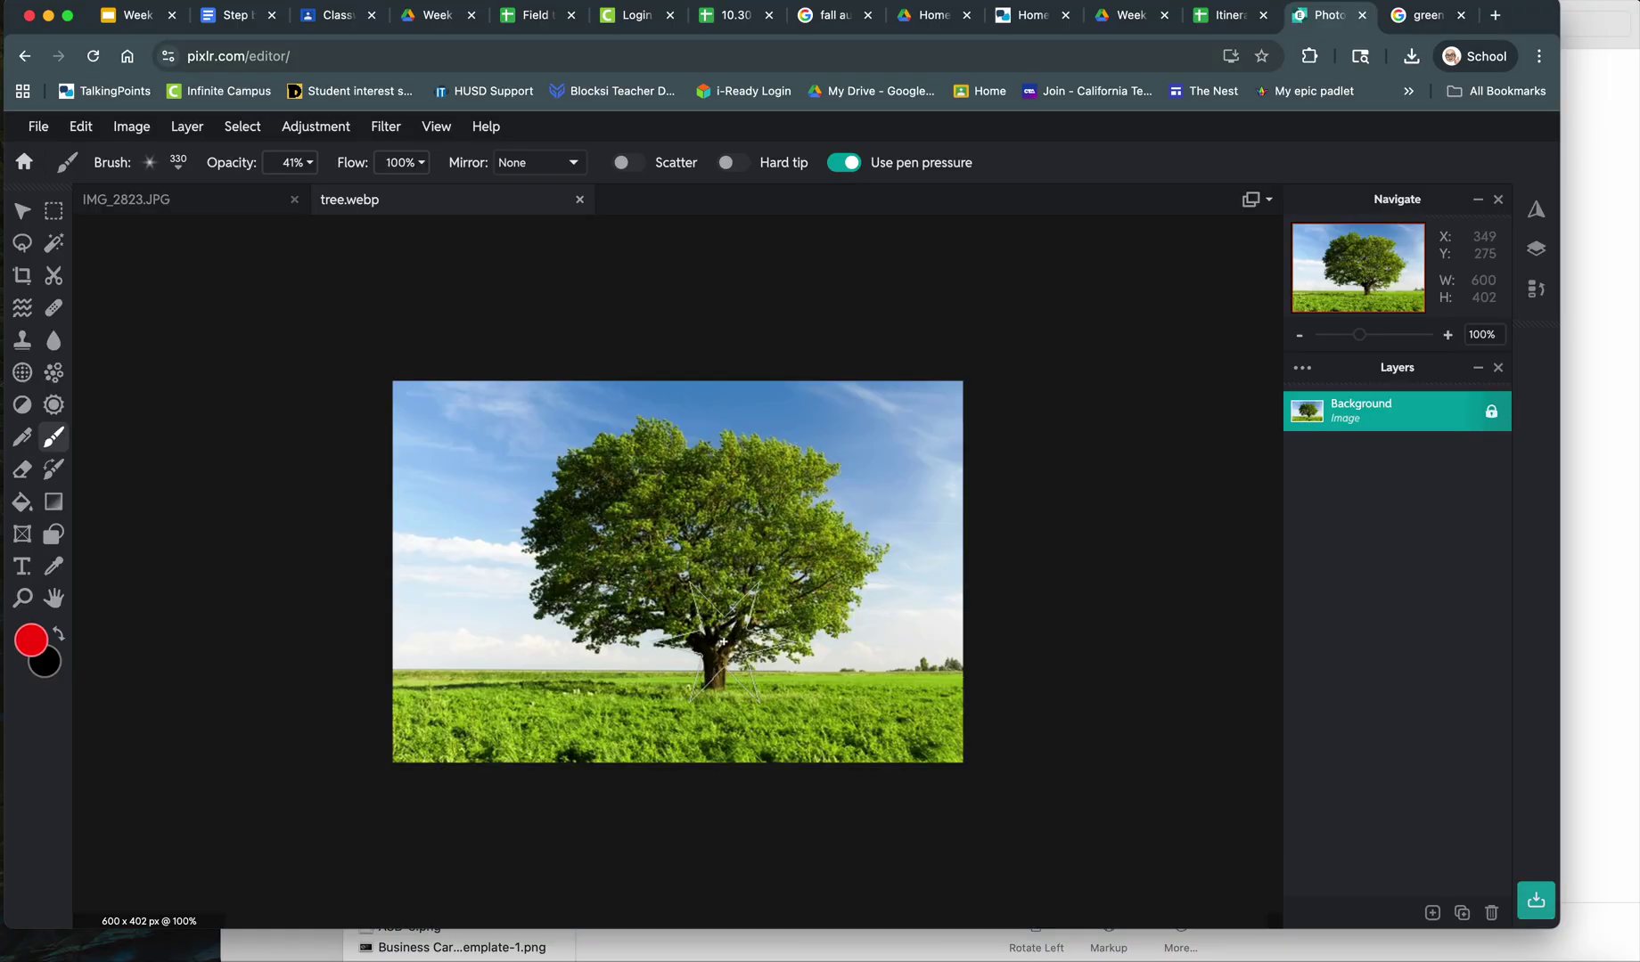
- Choose the Color replace tool and set the foreground color to golden yellow #E8A805
{"action": "left_click", "coordinate": [22, 210]}
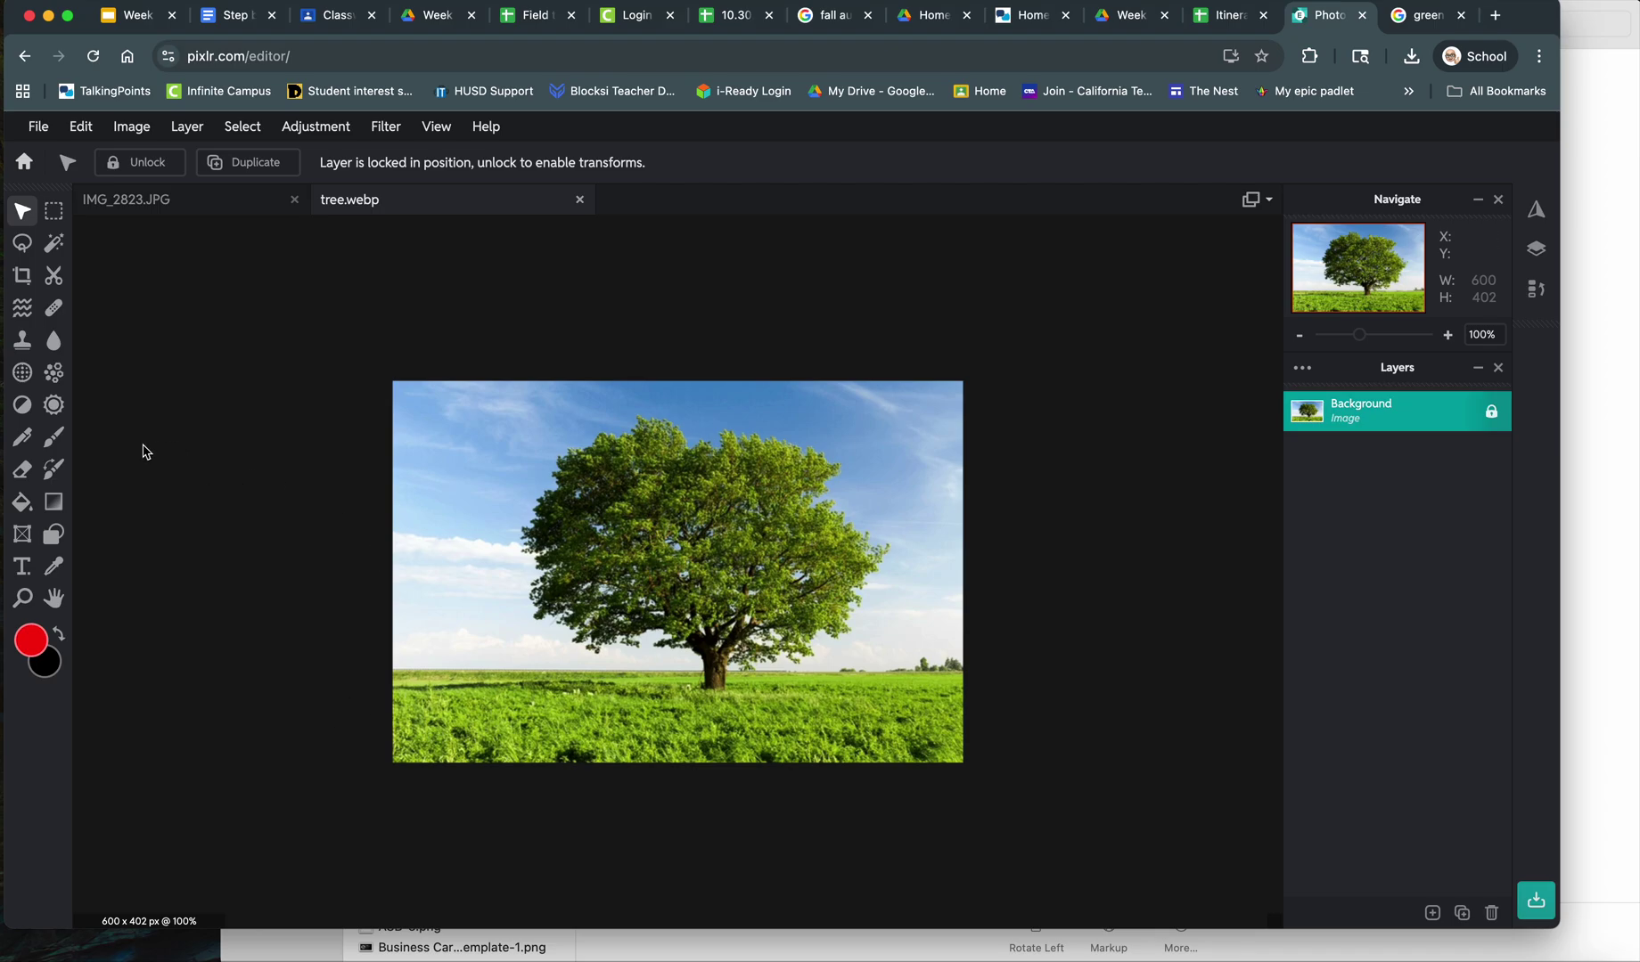
{"action": "left_click", "coordinate": [53, 471]}
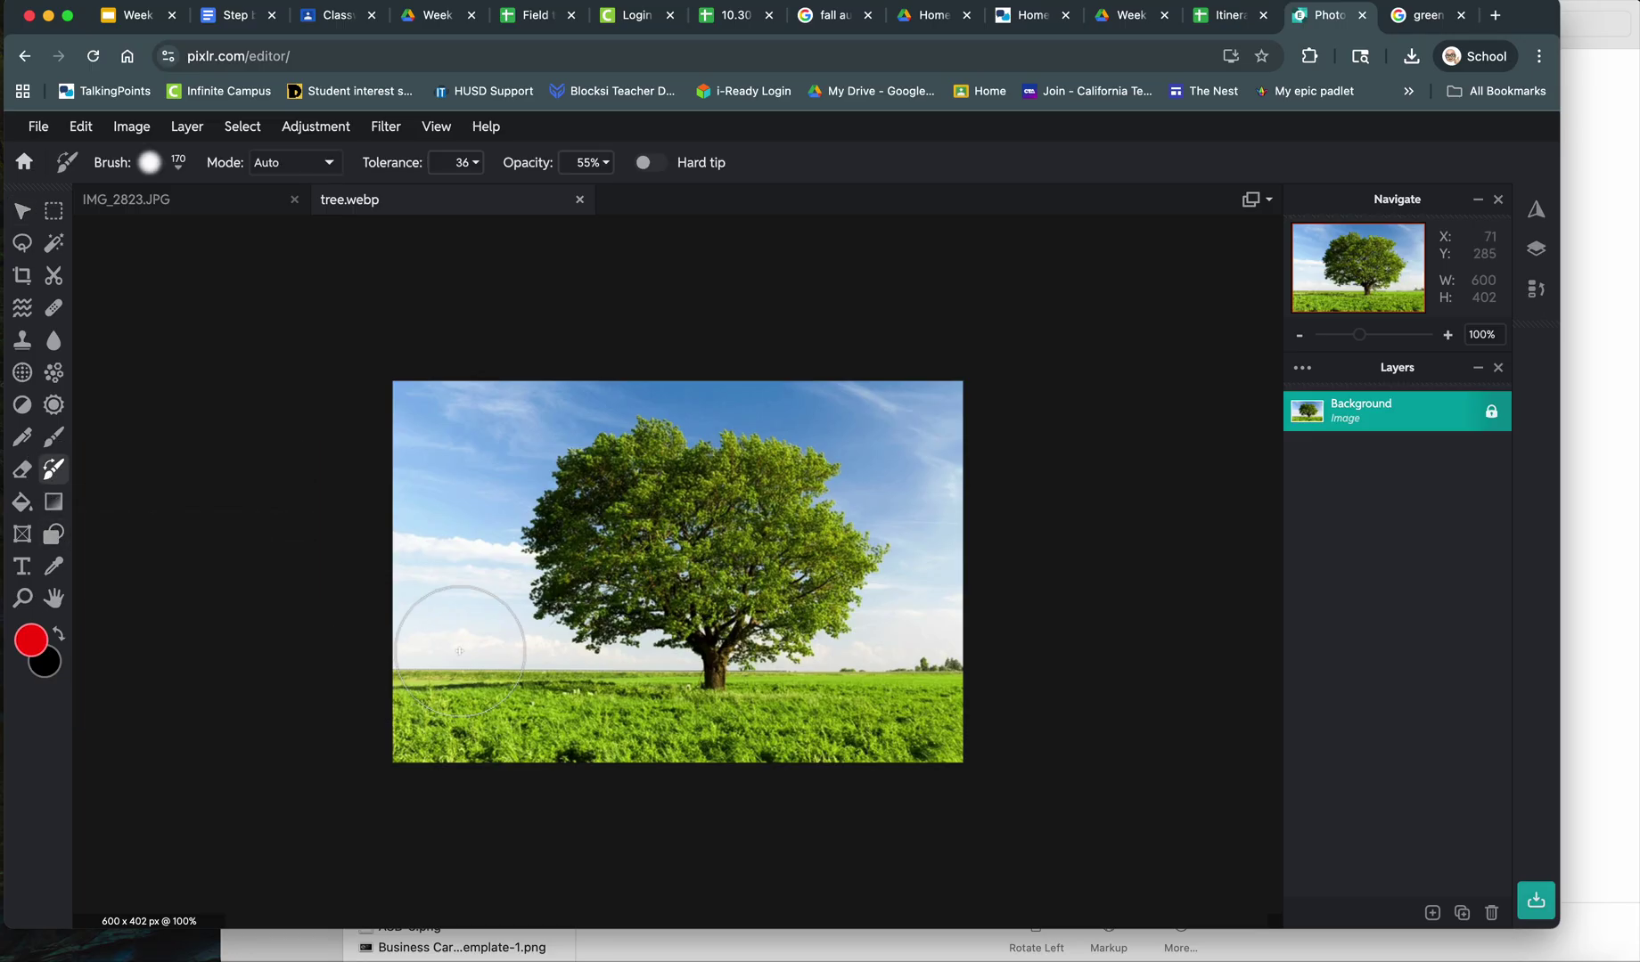
{"action": "left_click", "coordinate": [29, 644]}
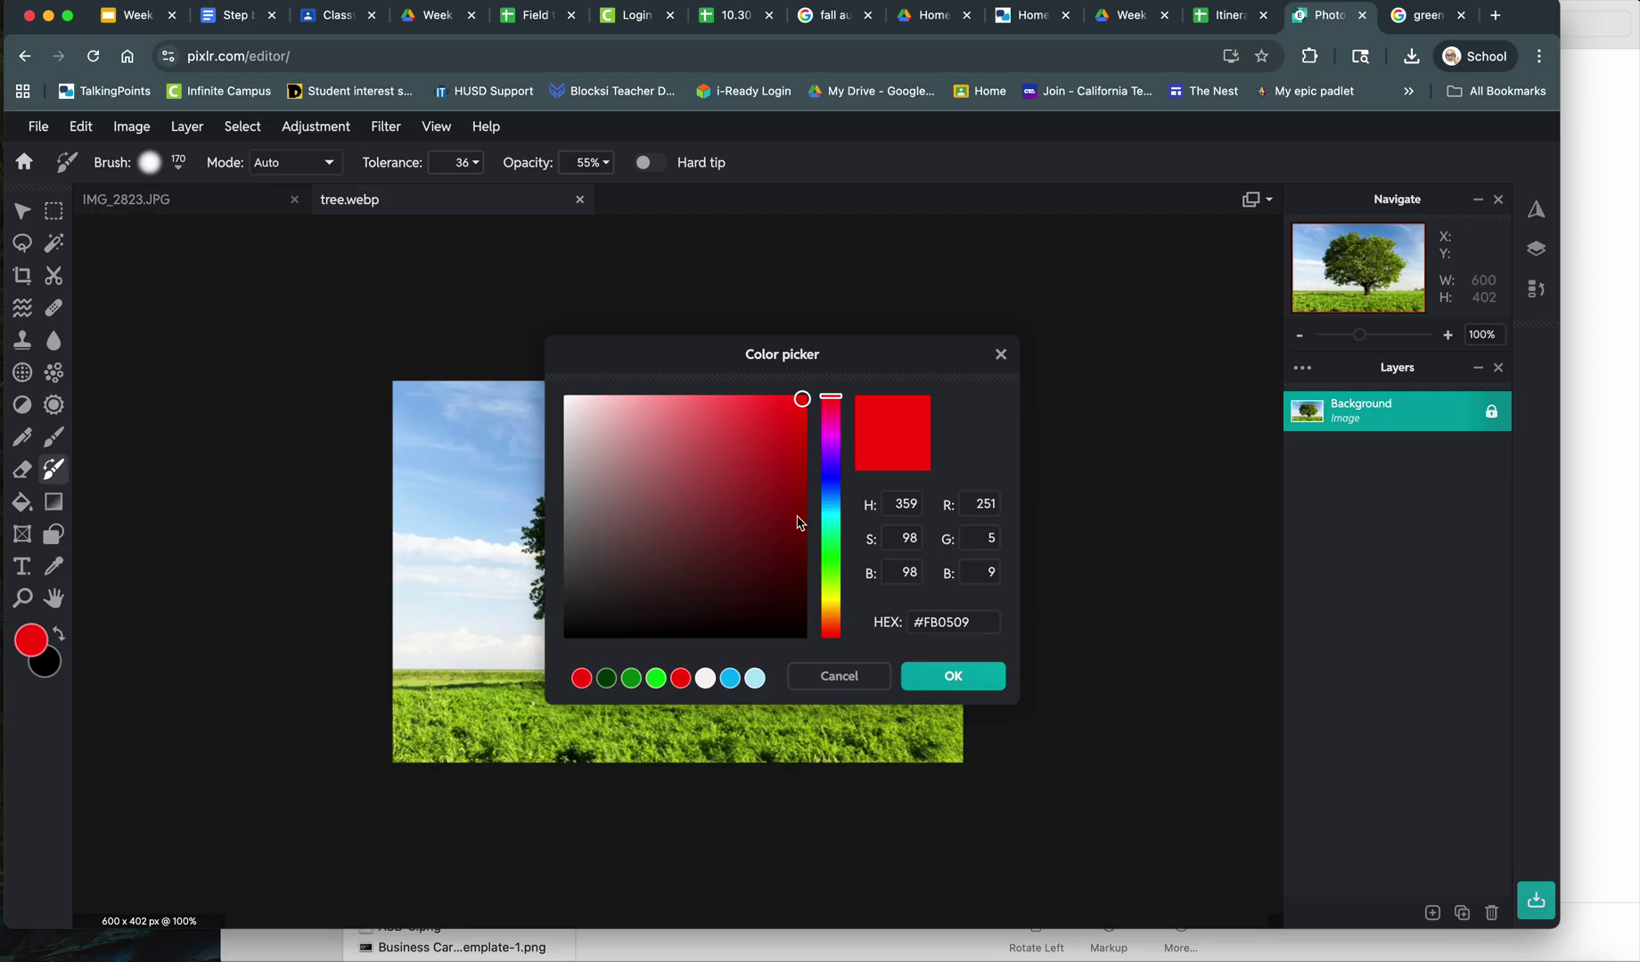
{"action": "left_click", "coordinate": [835, 609]}
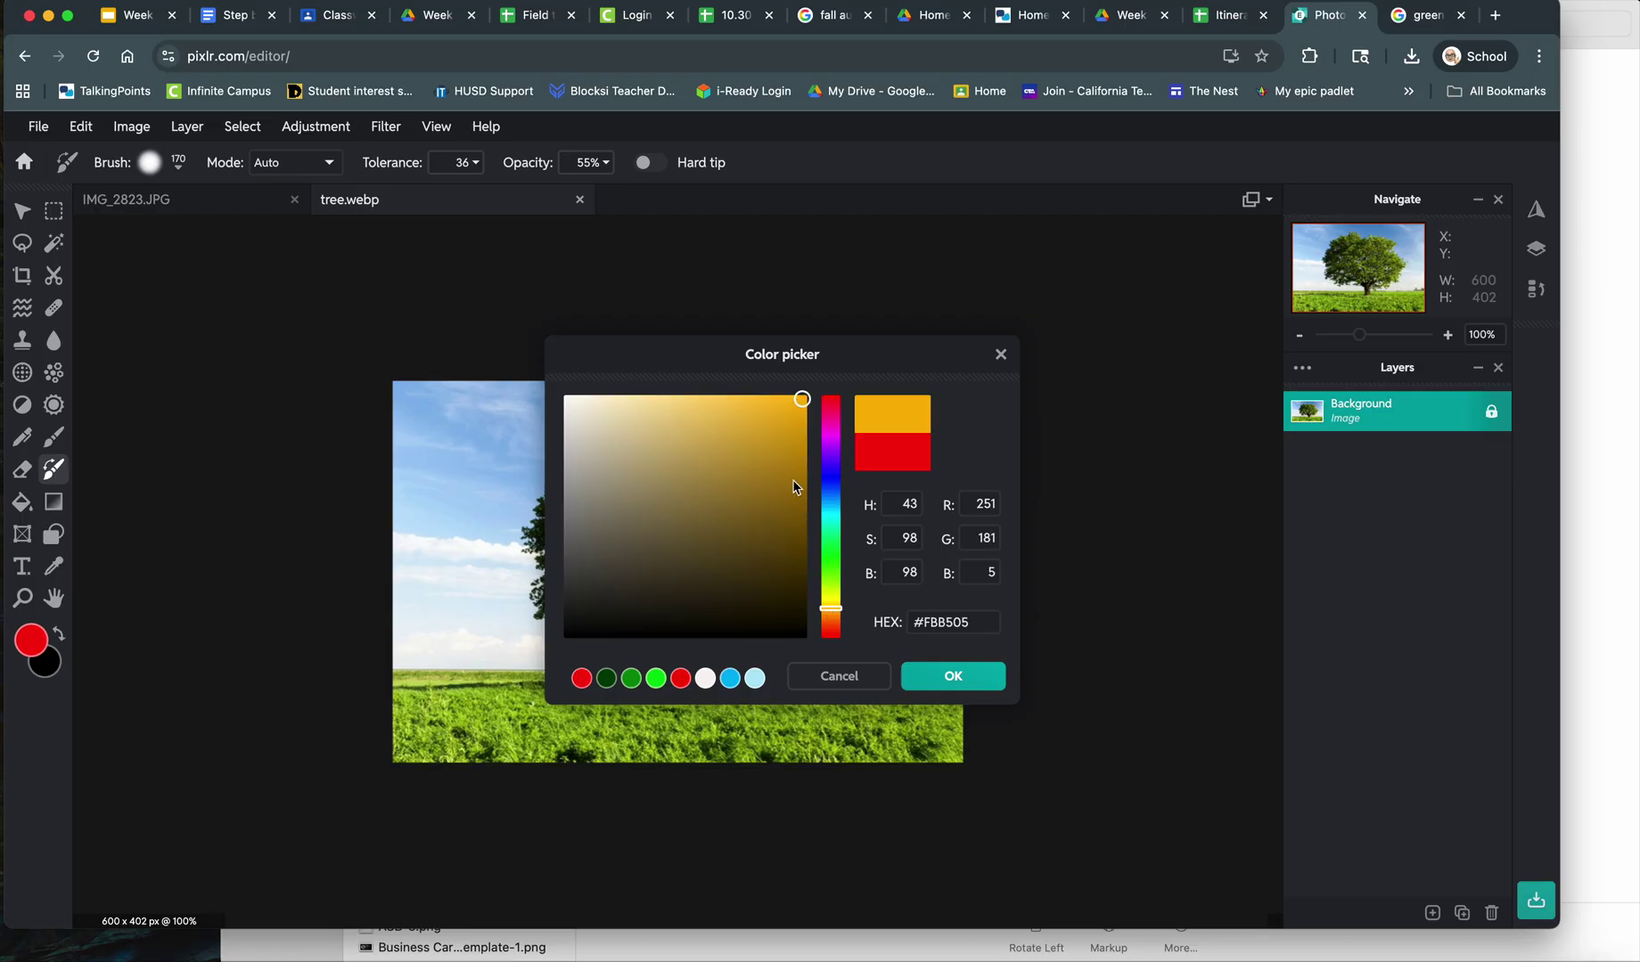
{"action": "left_click_drag", "start_coordinate": [796, 486], "coordinate": [801, 417]}
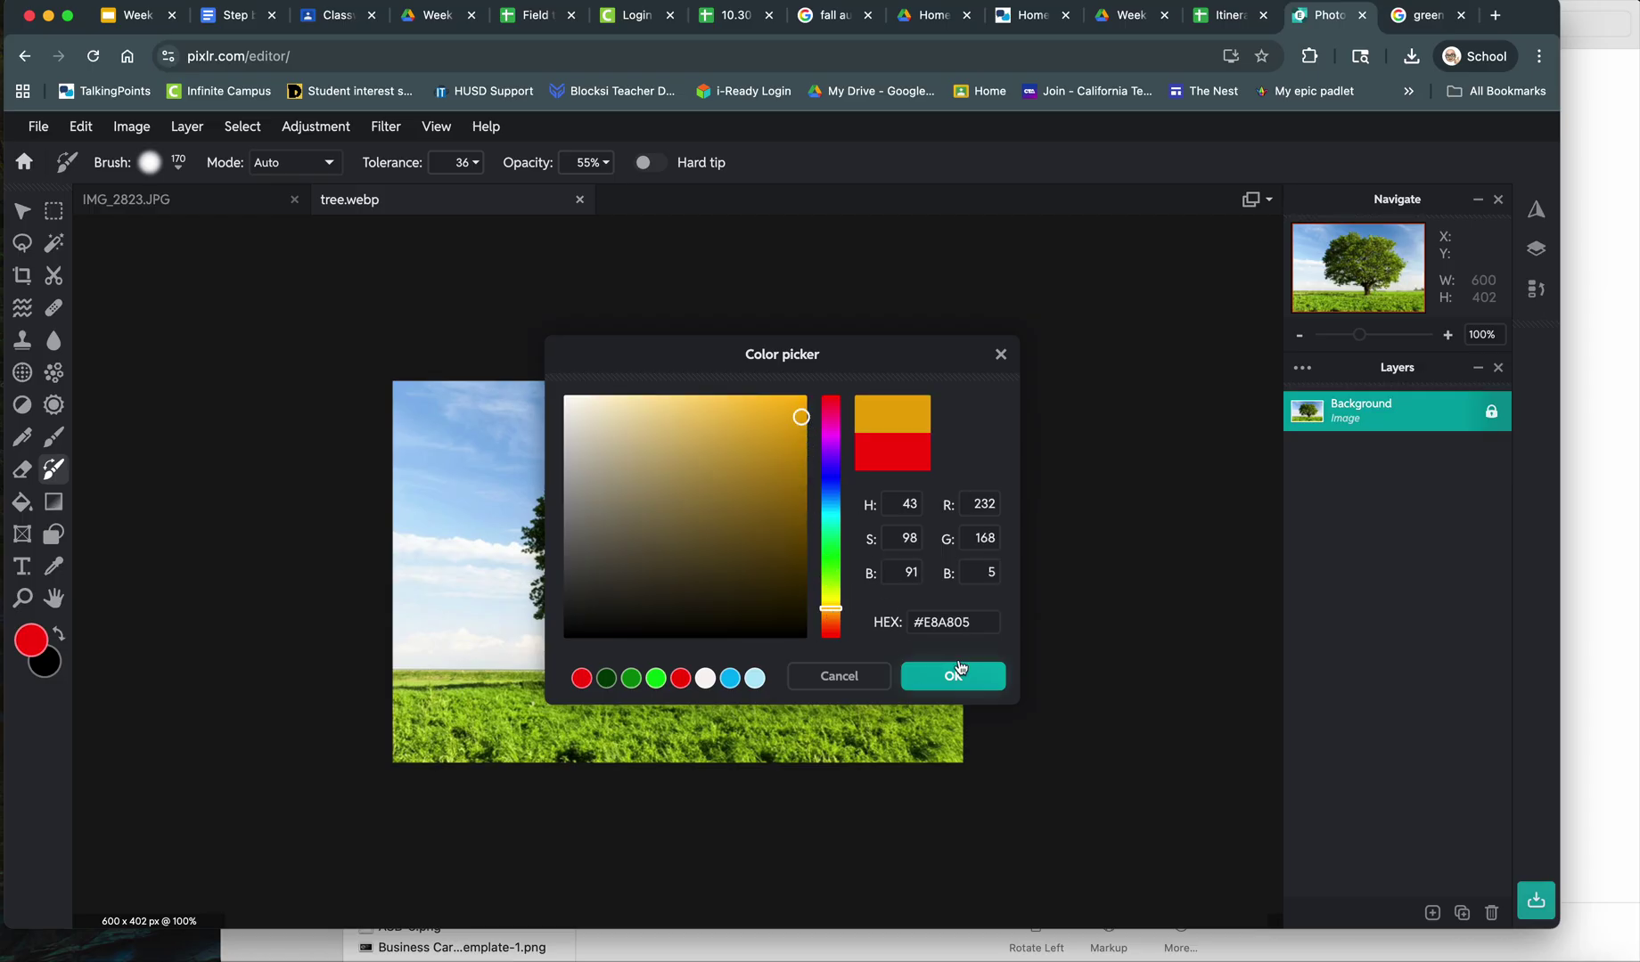
{"action": "left_click", "coordinate": [958, 670]}
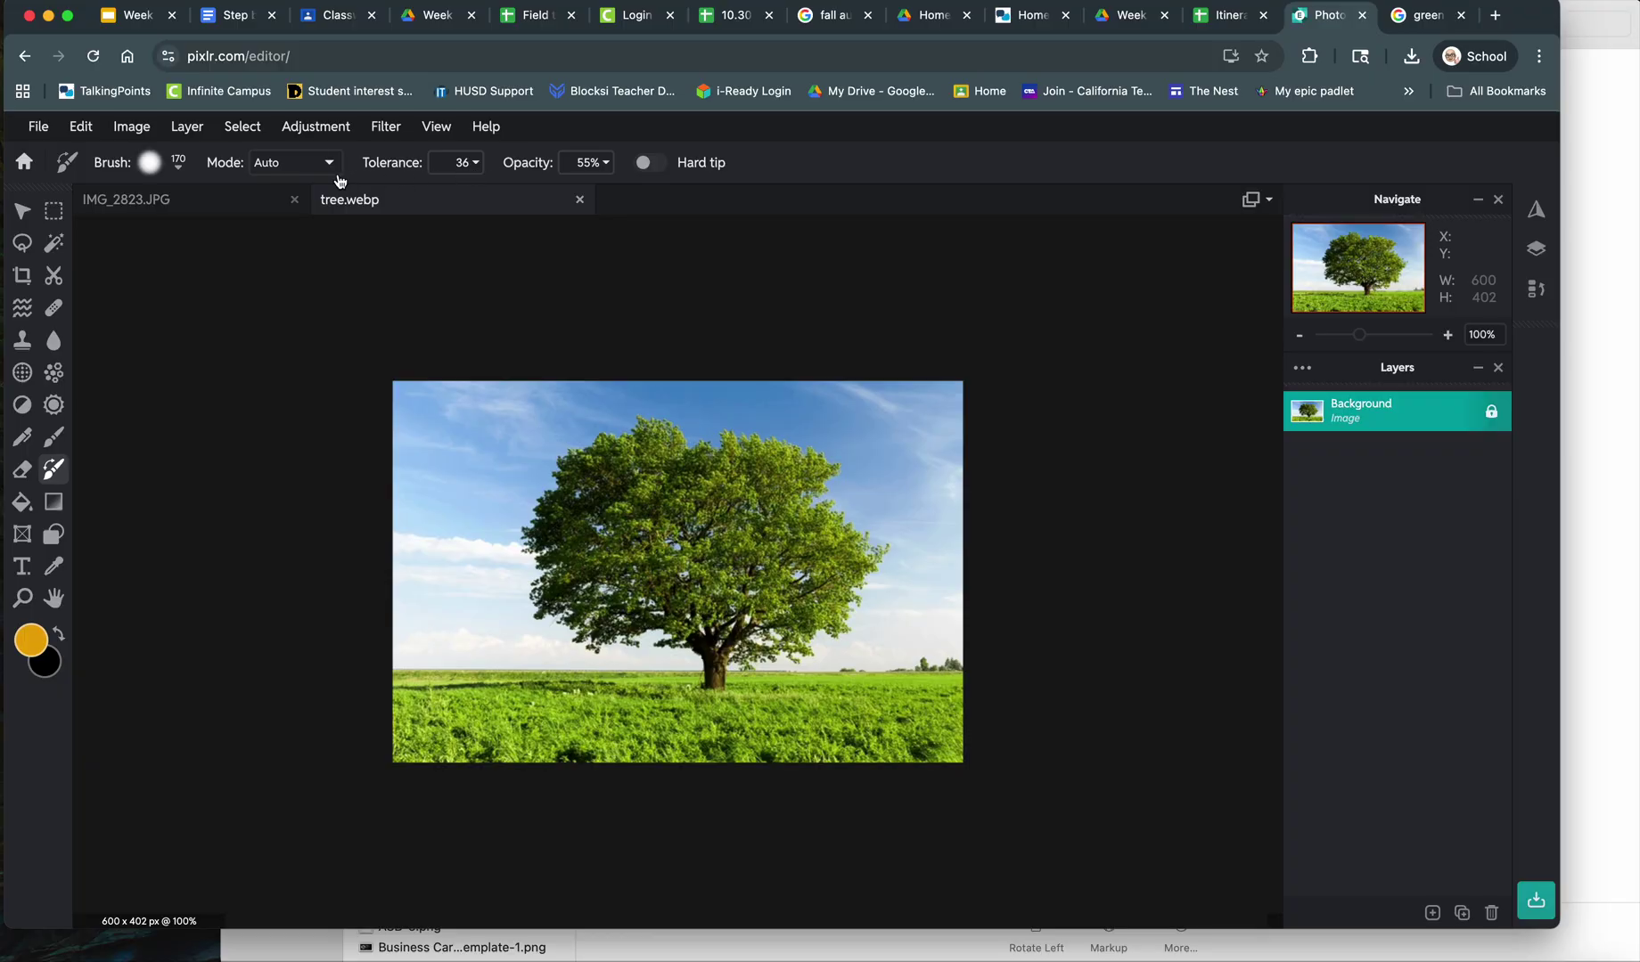
- Set the brush size to 98 px and recolor foliage on the tree's upper left and right side golden yellow
{"action": "left_click", "coordinate": [180, 169]}
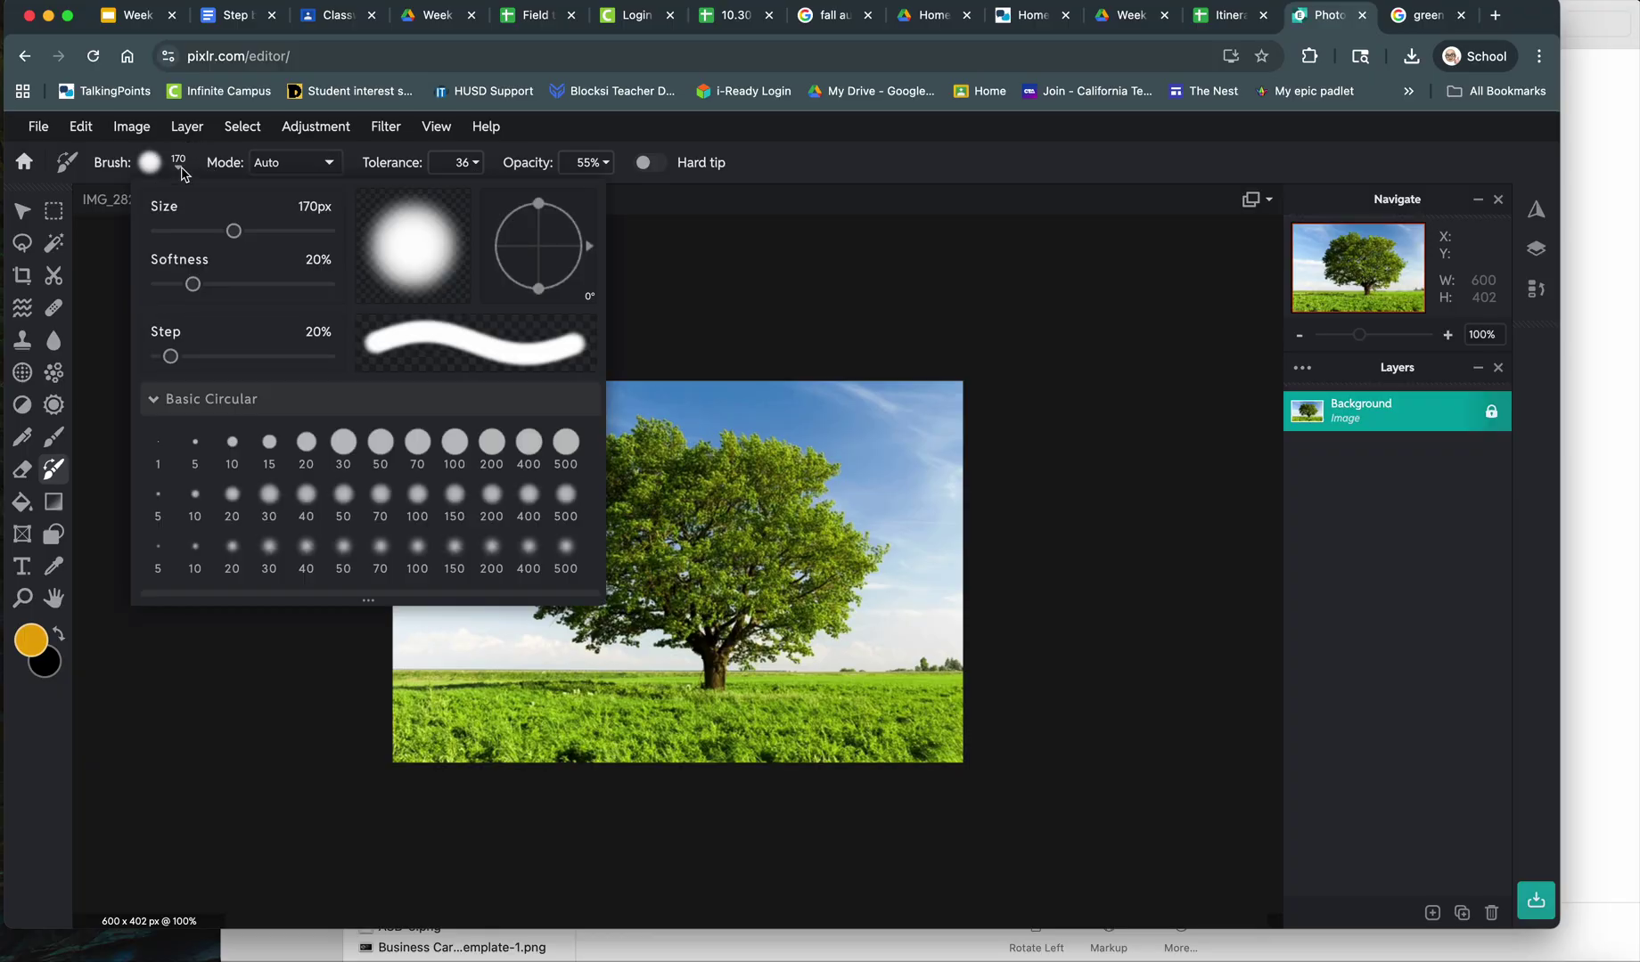
{"action": "left_click", "coordinate": [268, 232]}
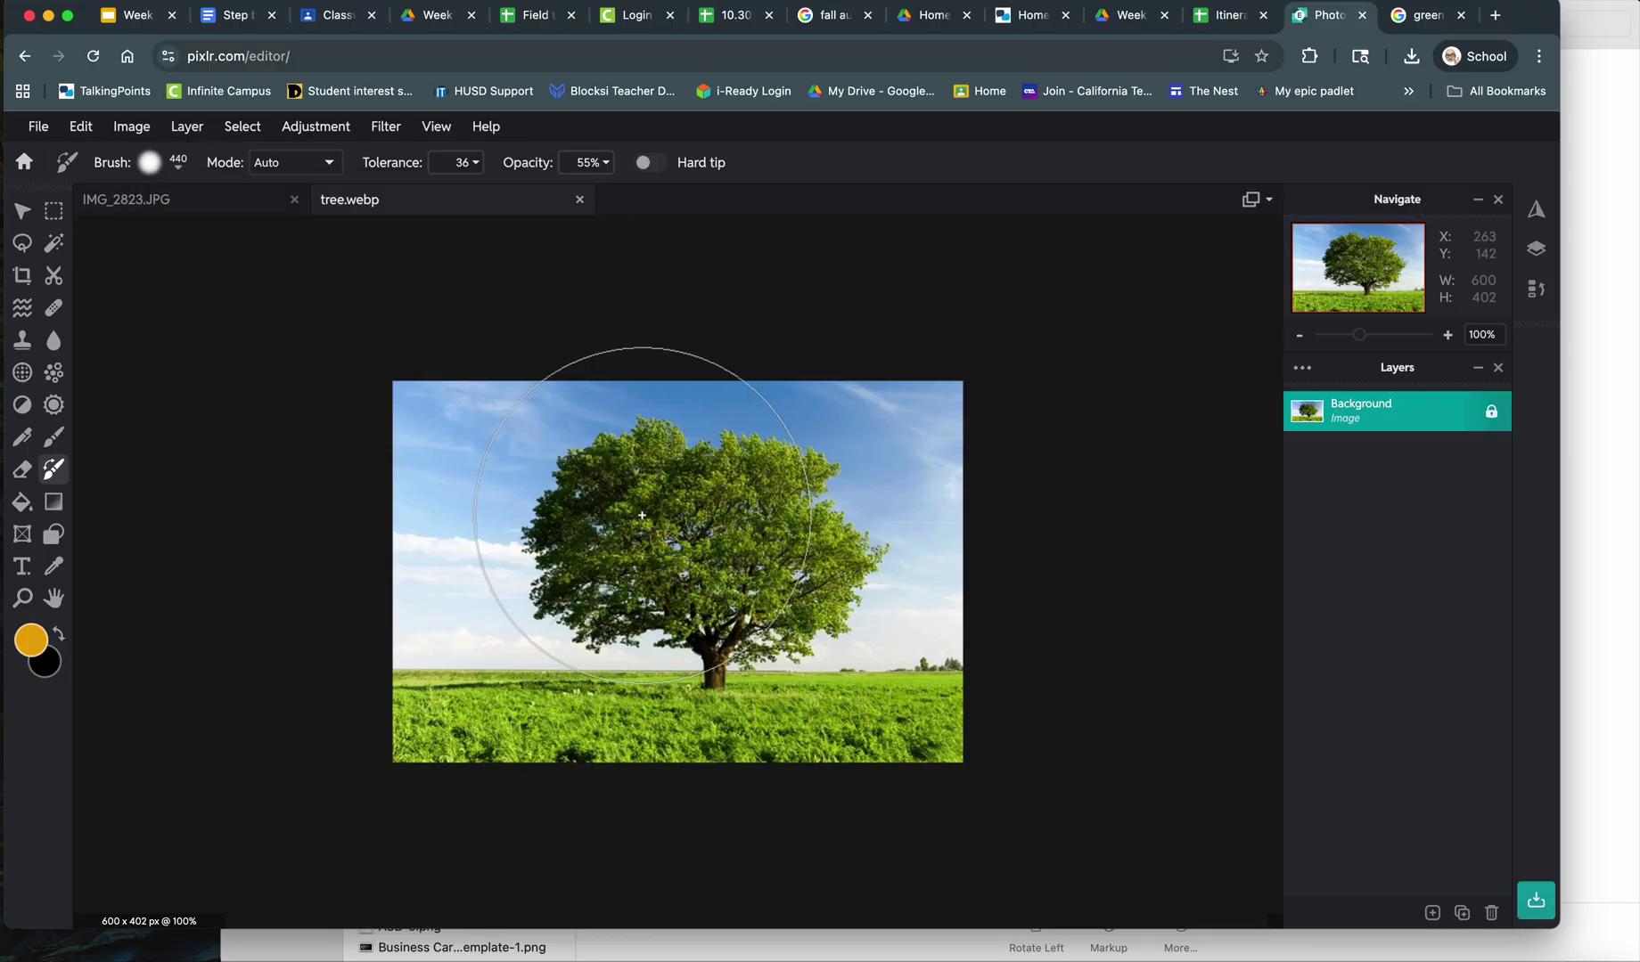
{"action": "left_click", "coordinate": [181, 169]}
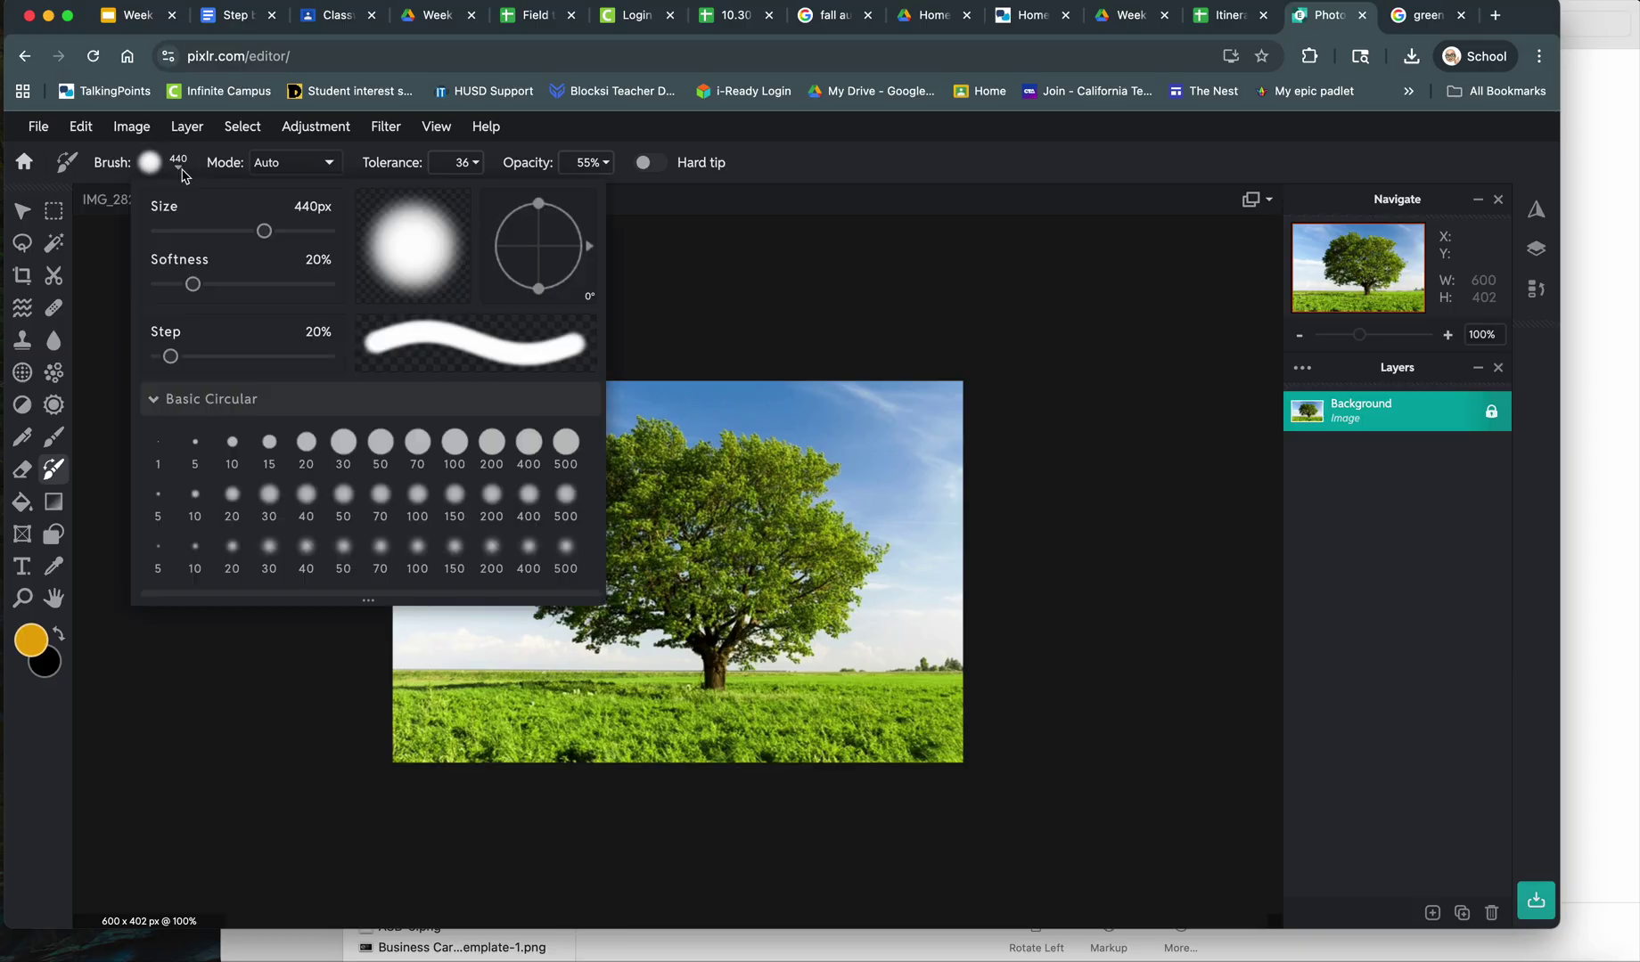
{"action": "left_click", "coordinate": [206, 234]}
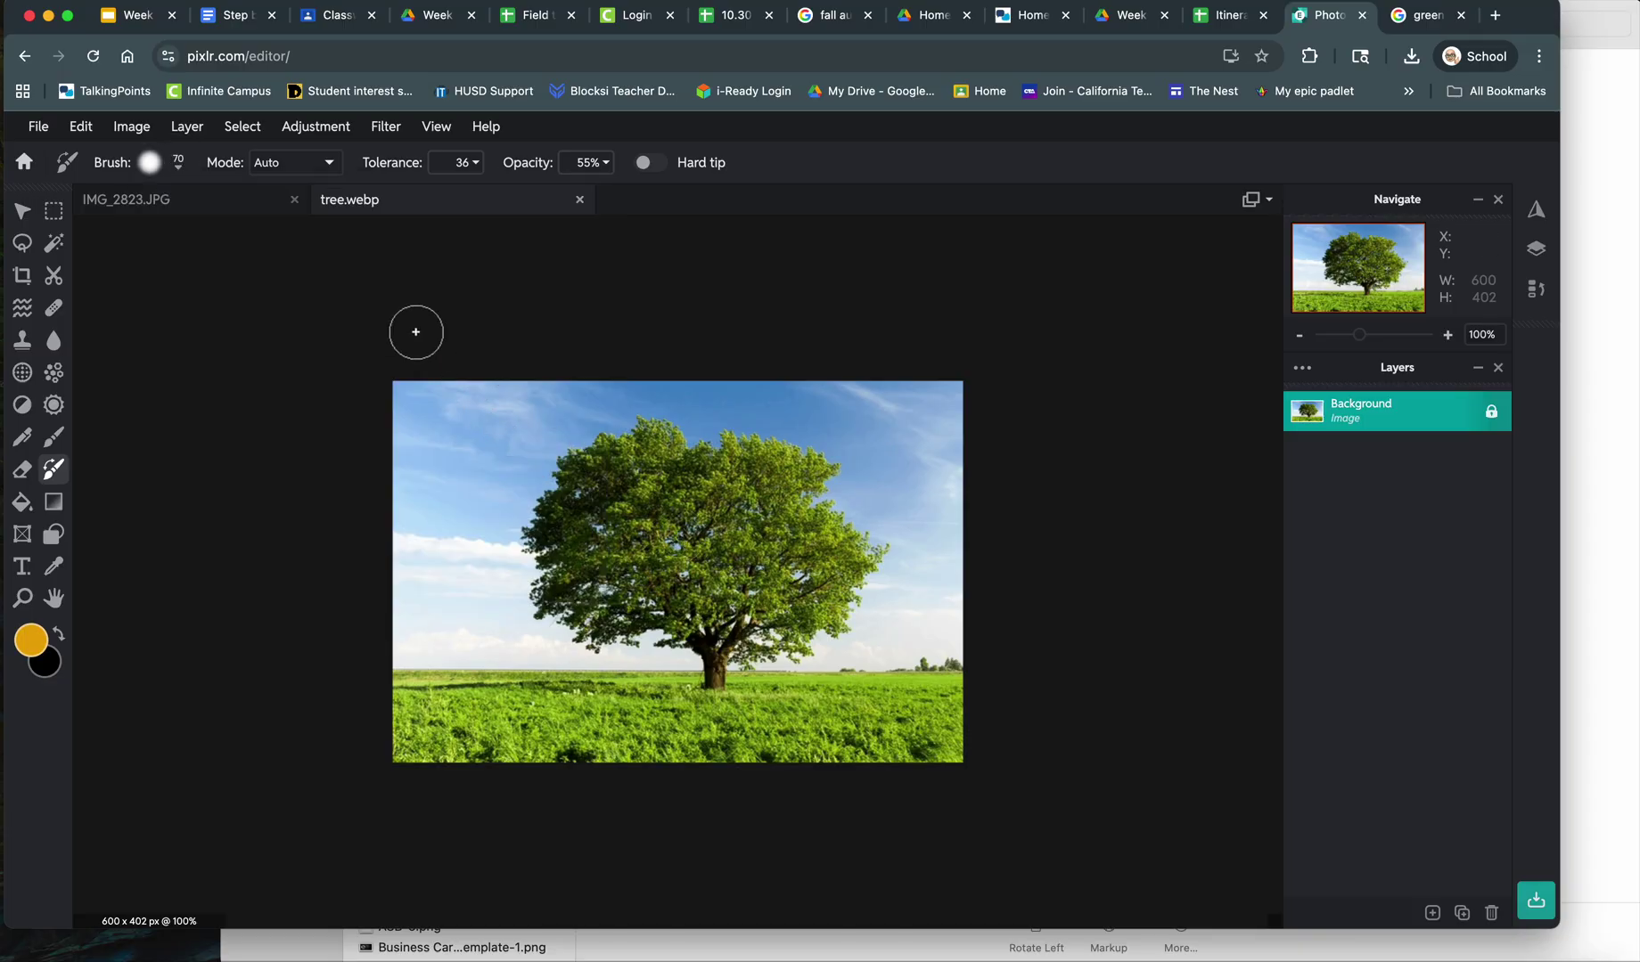
{"action": "left_click", "coordinate": [181, 170]}
{"action": "left_click_drag", "start_coordinate": [206, 231], "coordinate": [229, 240]}
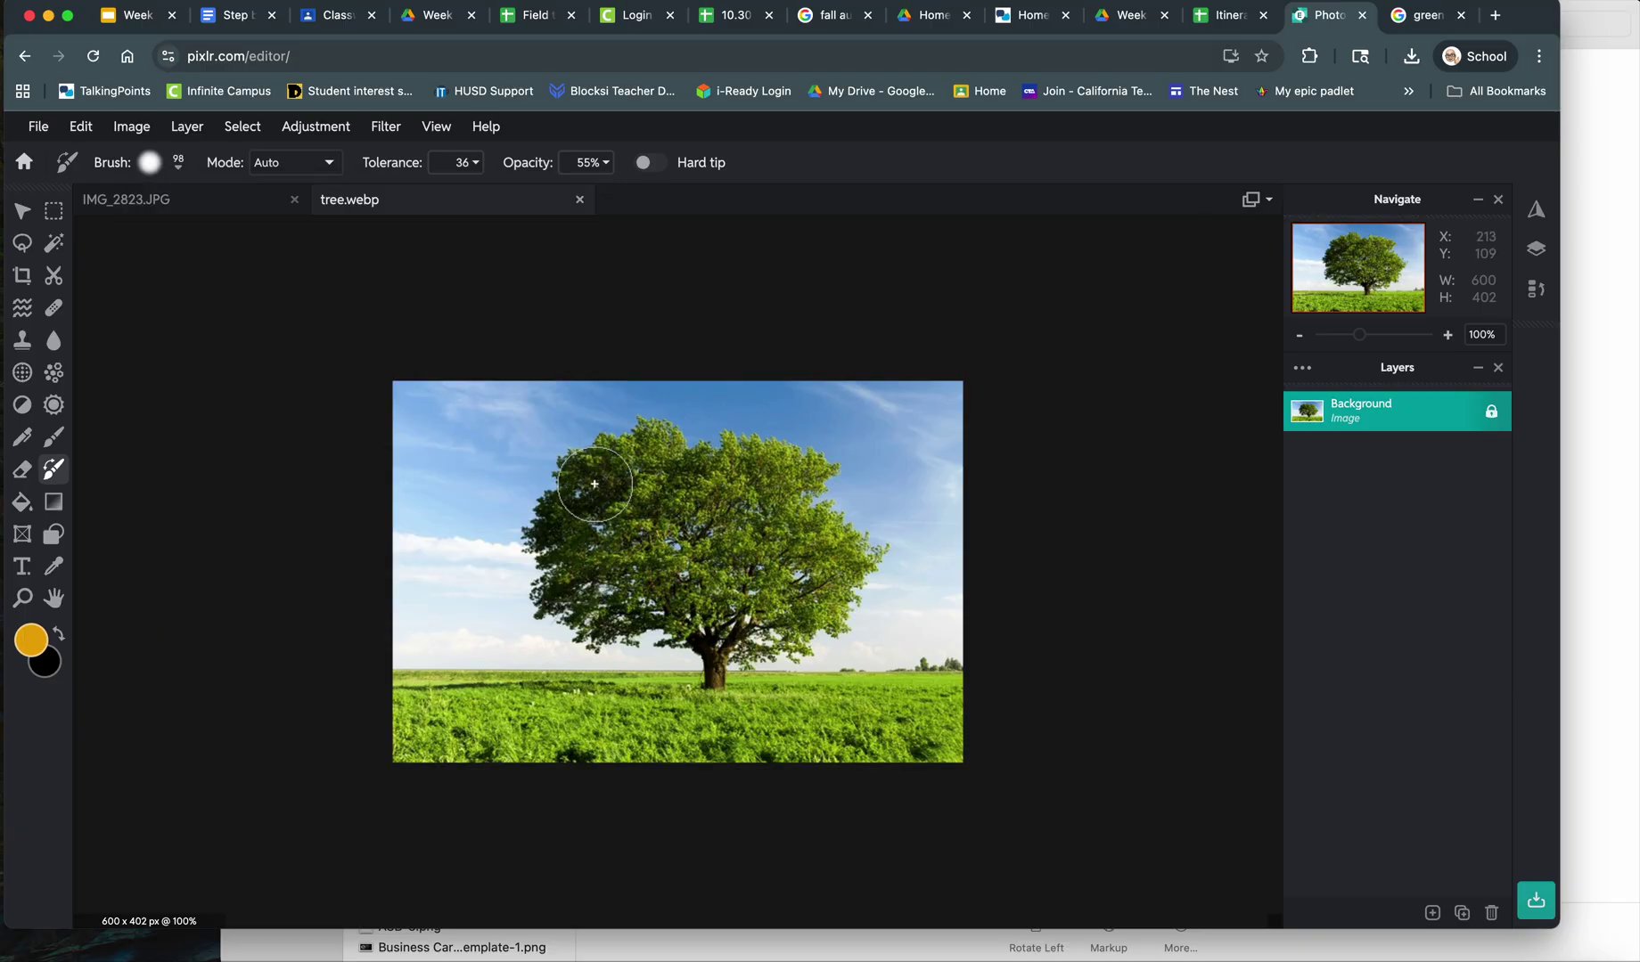
{"action": "left_click_drag", "start_coordinate": [586, 480], "coordinate": [584, 556]}
{"action": "mouse_move", "coordinate": [806, 548]}
{"action": "left_mouse_down"}
{"action": "mouse_move", "coordinate": [834, 568]}
{"action": "mouse_move", "coordinate": [766, 624]}
{"action": "mouse_move", "coordinate": [803, 584]}
{"action": "mouse_move", "coordinate": [808, 528]}
{"action": "mouse_move", "coordinate": [856, 561]}
{"action": "mouse_move", "coordinate": [807, 558]}
{"action": "mouse_move", "coordinate": [765, 615]}
{"action": "left_mouse_up"}
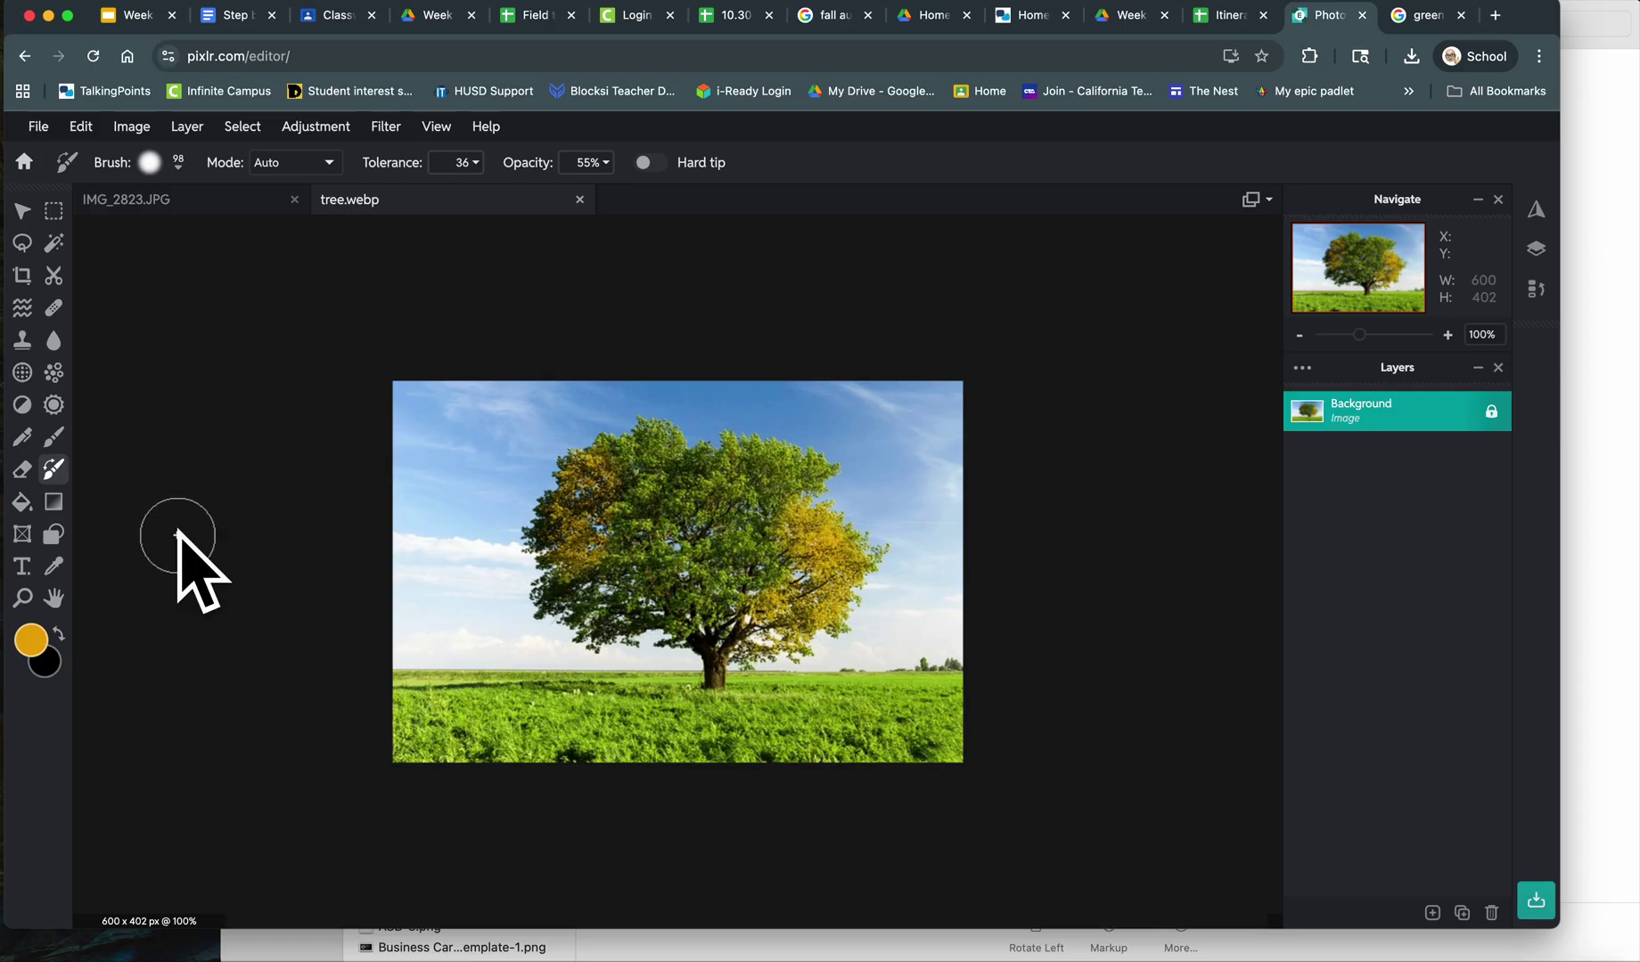
- Set the replacement color to orange #E87305 and recolor the tree's lower-left, central and upper-right foliage
{"action": "left_click", "coordinate": [40, 642]}
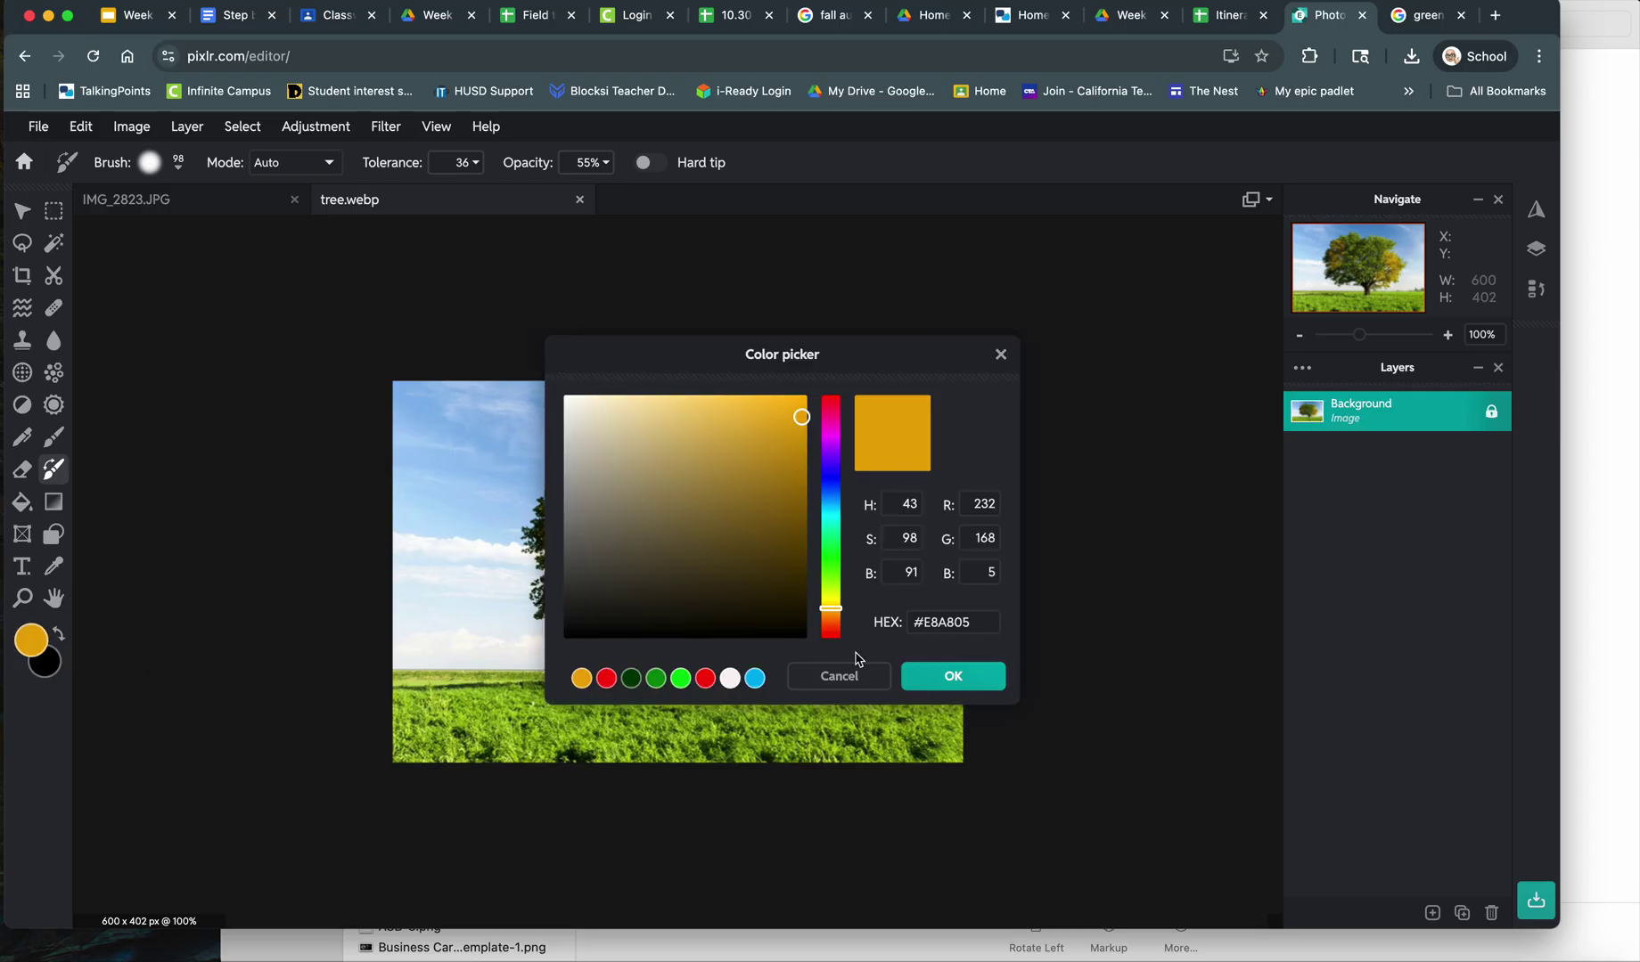
{"action": "left_click", "coordinate": [829, 621]}
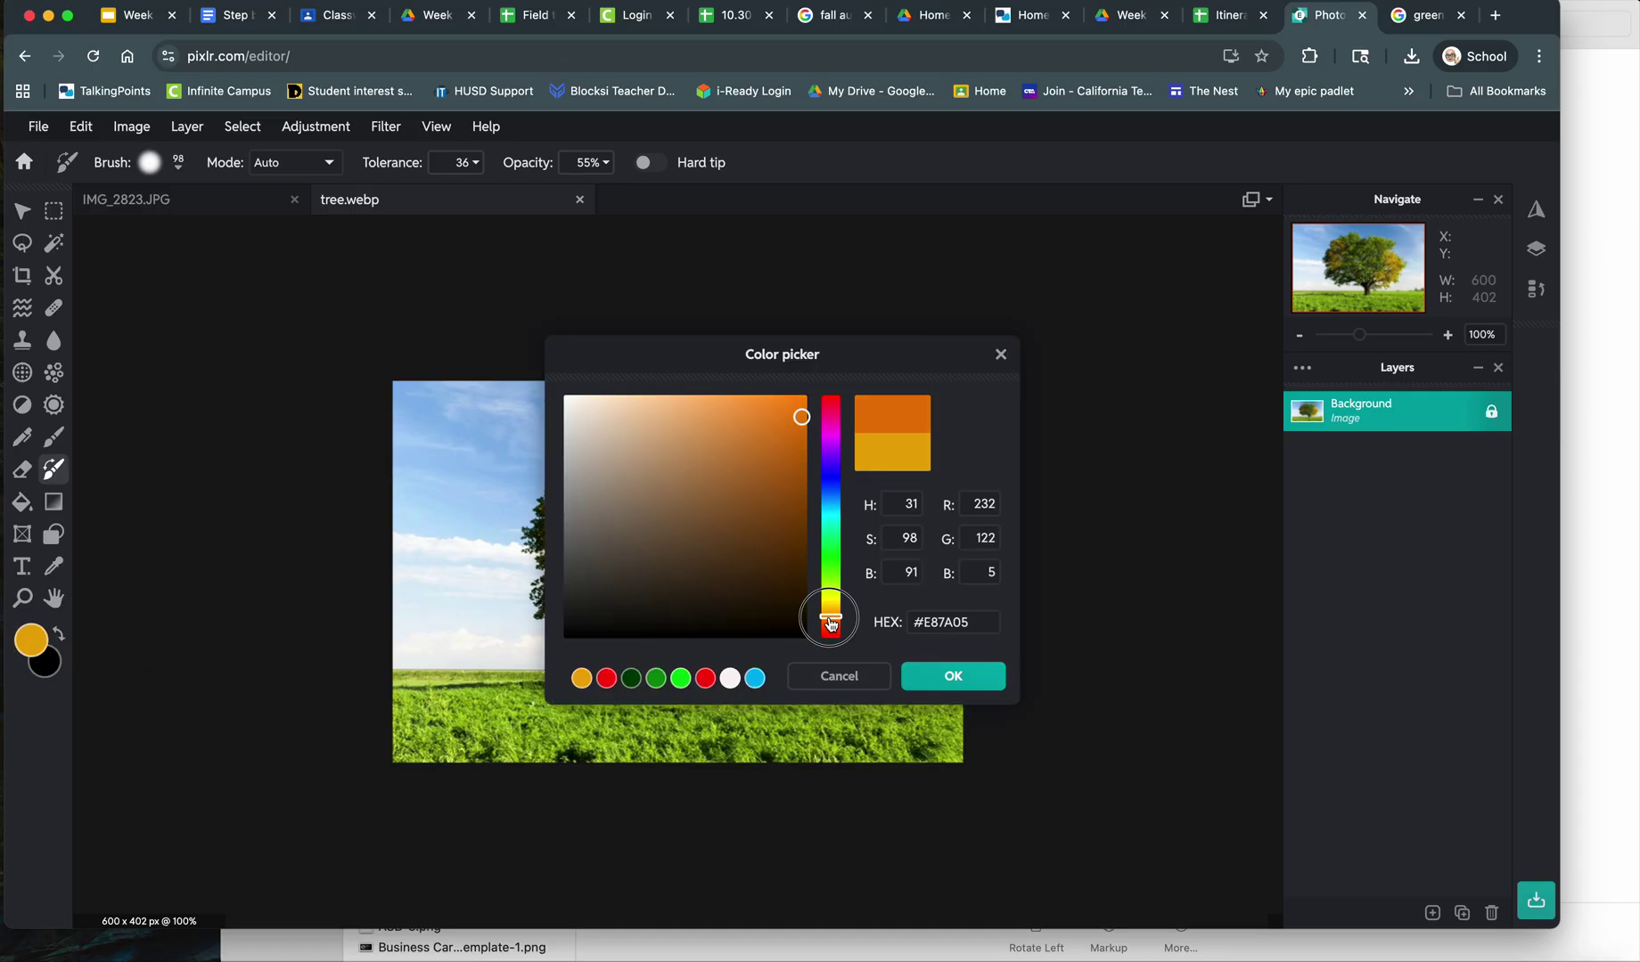
{"action": "left_click", "coordinate": [953, 676]}
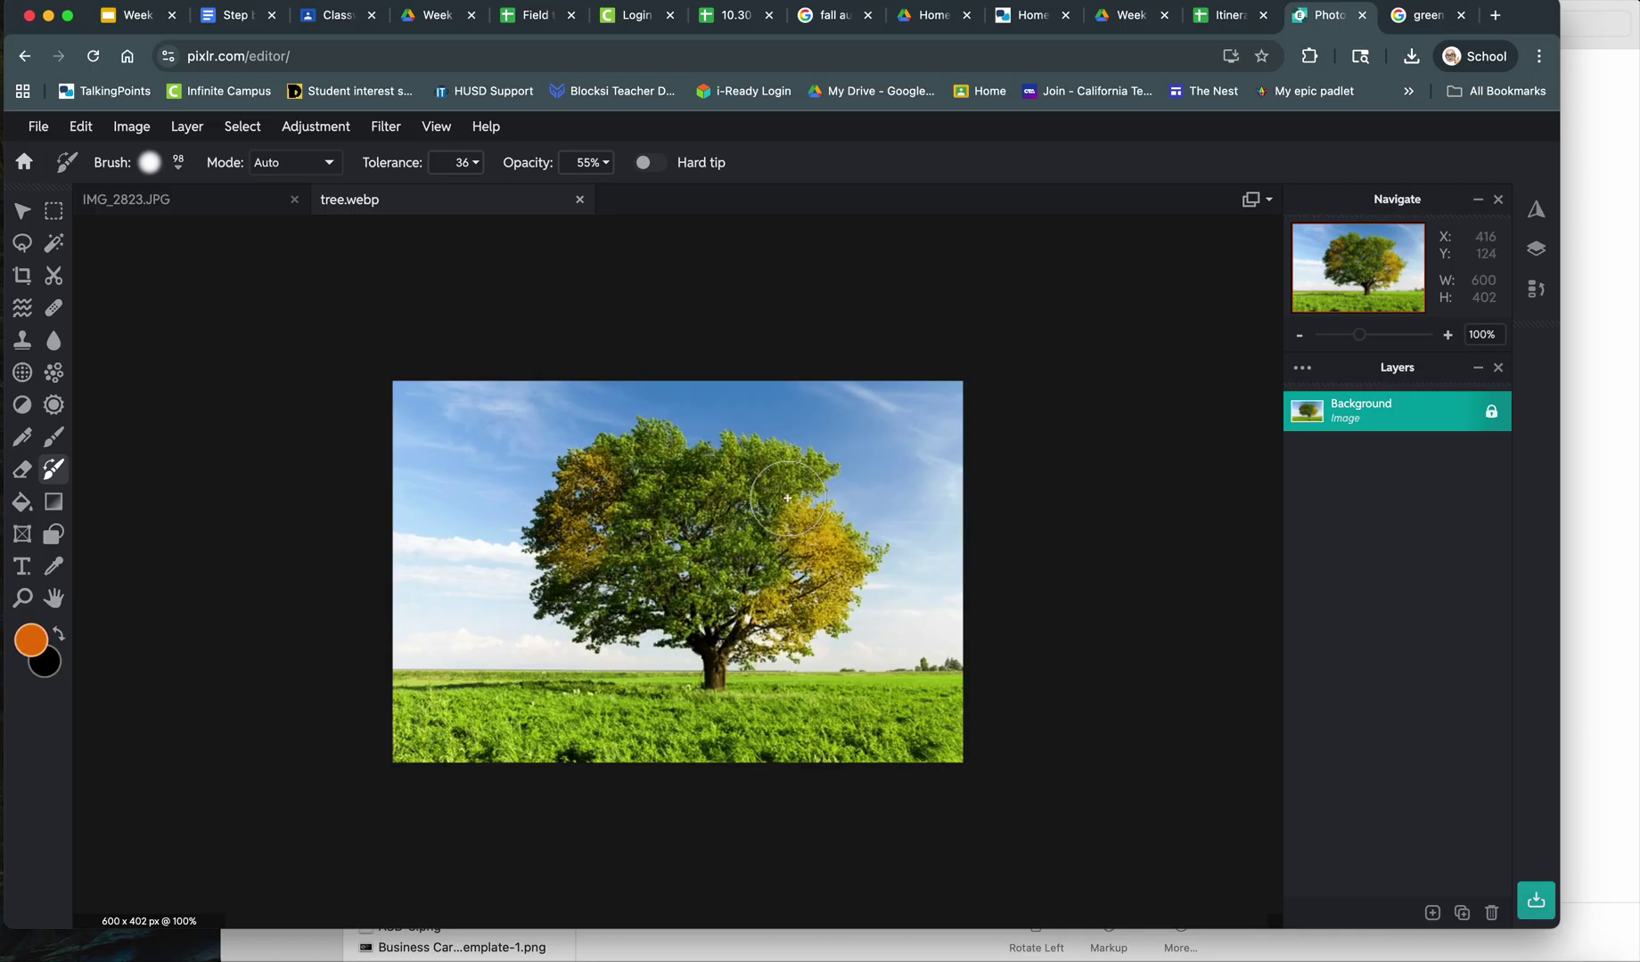
{"action": "mouse_move", "coordinate": [677, 554]}
{"action": "left_mouse_down"}
{"action": "mouse_move", "coordinate": [626, 565]}
{"action": "mouse_move", "coordinate": [629, 588]}
{"action": "mouse_move", "coordinate": [568, 598]}
{"action": "mouse_move", "coordinate": [615, 620]}
{"action": "mouse_move", "coordinate": [685, 615]}
{"action": "mouse_move", "coordinate": [628, 553]}
{"action": "mouse_move", "coordinate": [584, 540]}
{"action": "left_mouse_up"}
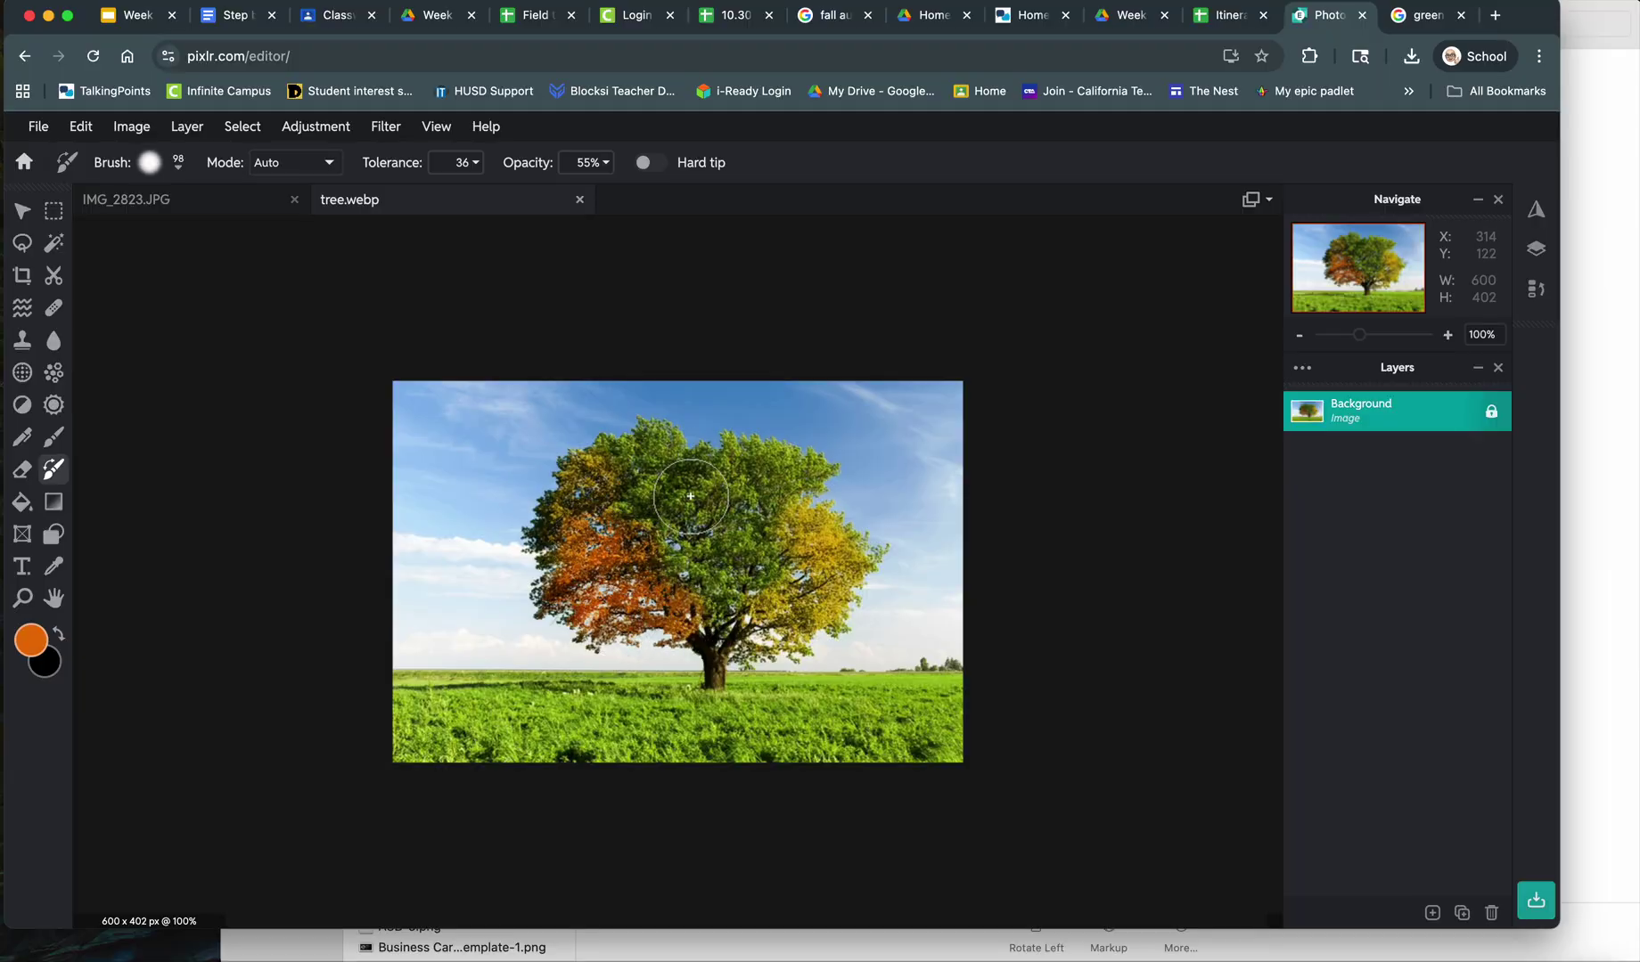
{"action": "left_click_drag", "start_coordinate": [679, 504], "coordinate": [655, 521]}
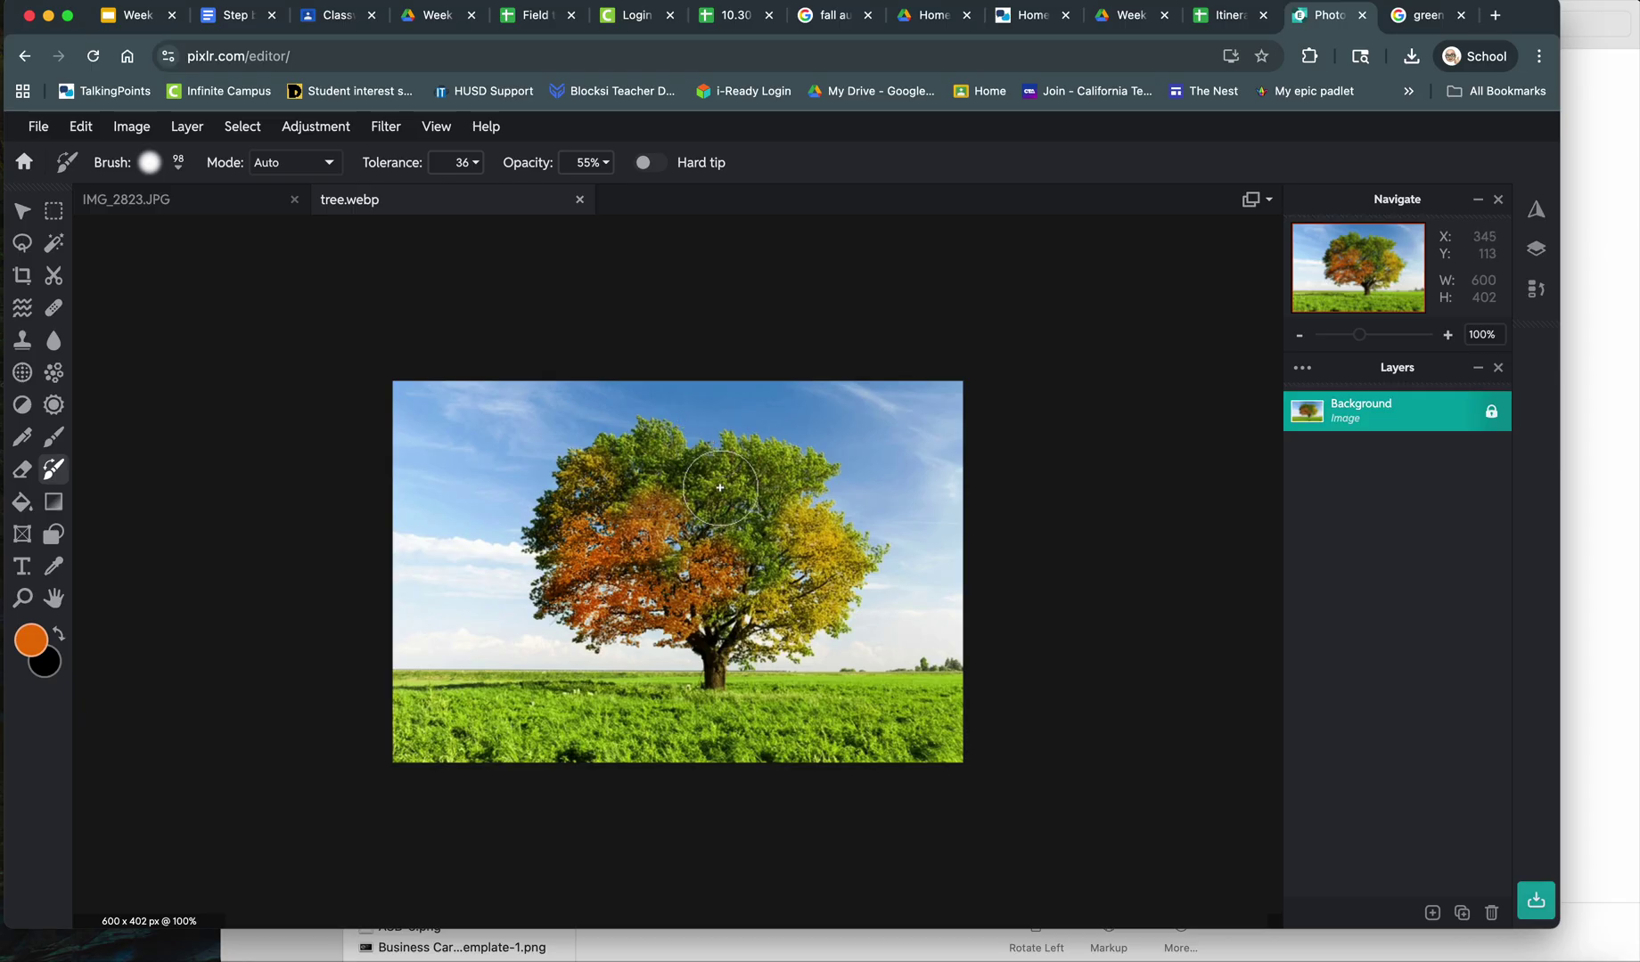
{"action": "left_click_drag", "start_coordinate": [775, 456], "coordinate": [774, 468]}
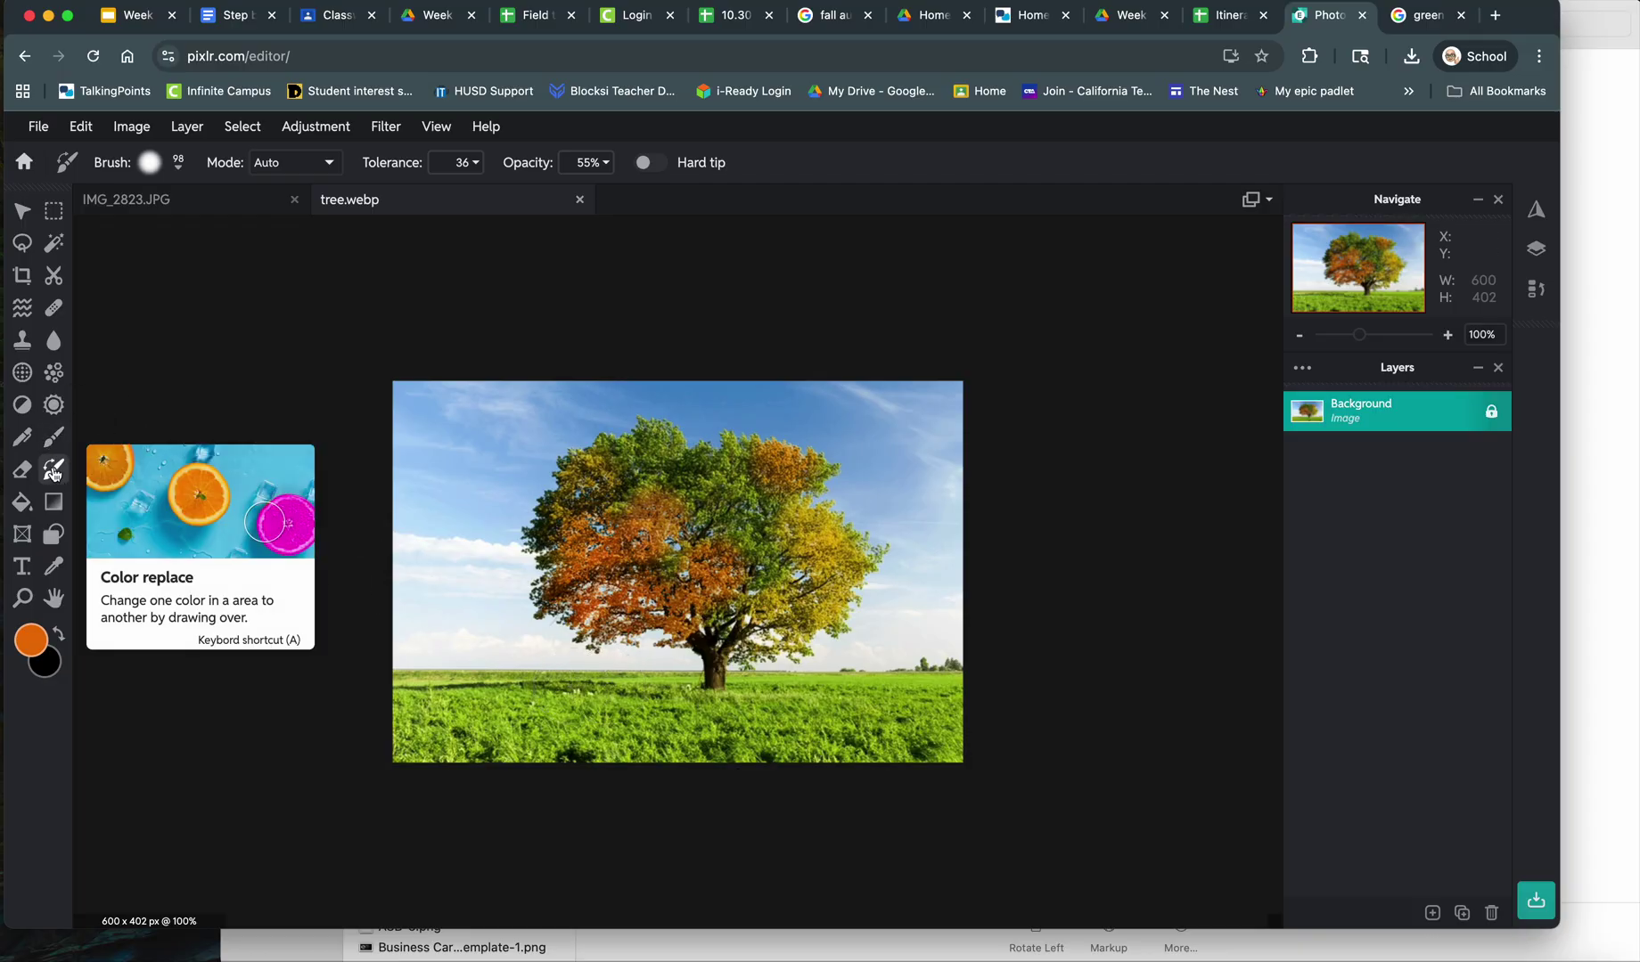
- Reduce the brush size to 15 px and recolor a thin strip of grass at the trunk's base orange
{"action": "left_click", "coordinate": [176, 168]}
{"action": "left_click_drag", "start_coordinate": [226, 239], "coordinate": [169, 233]}
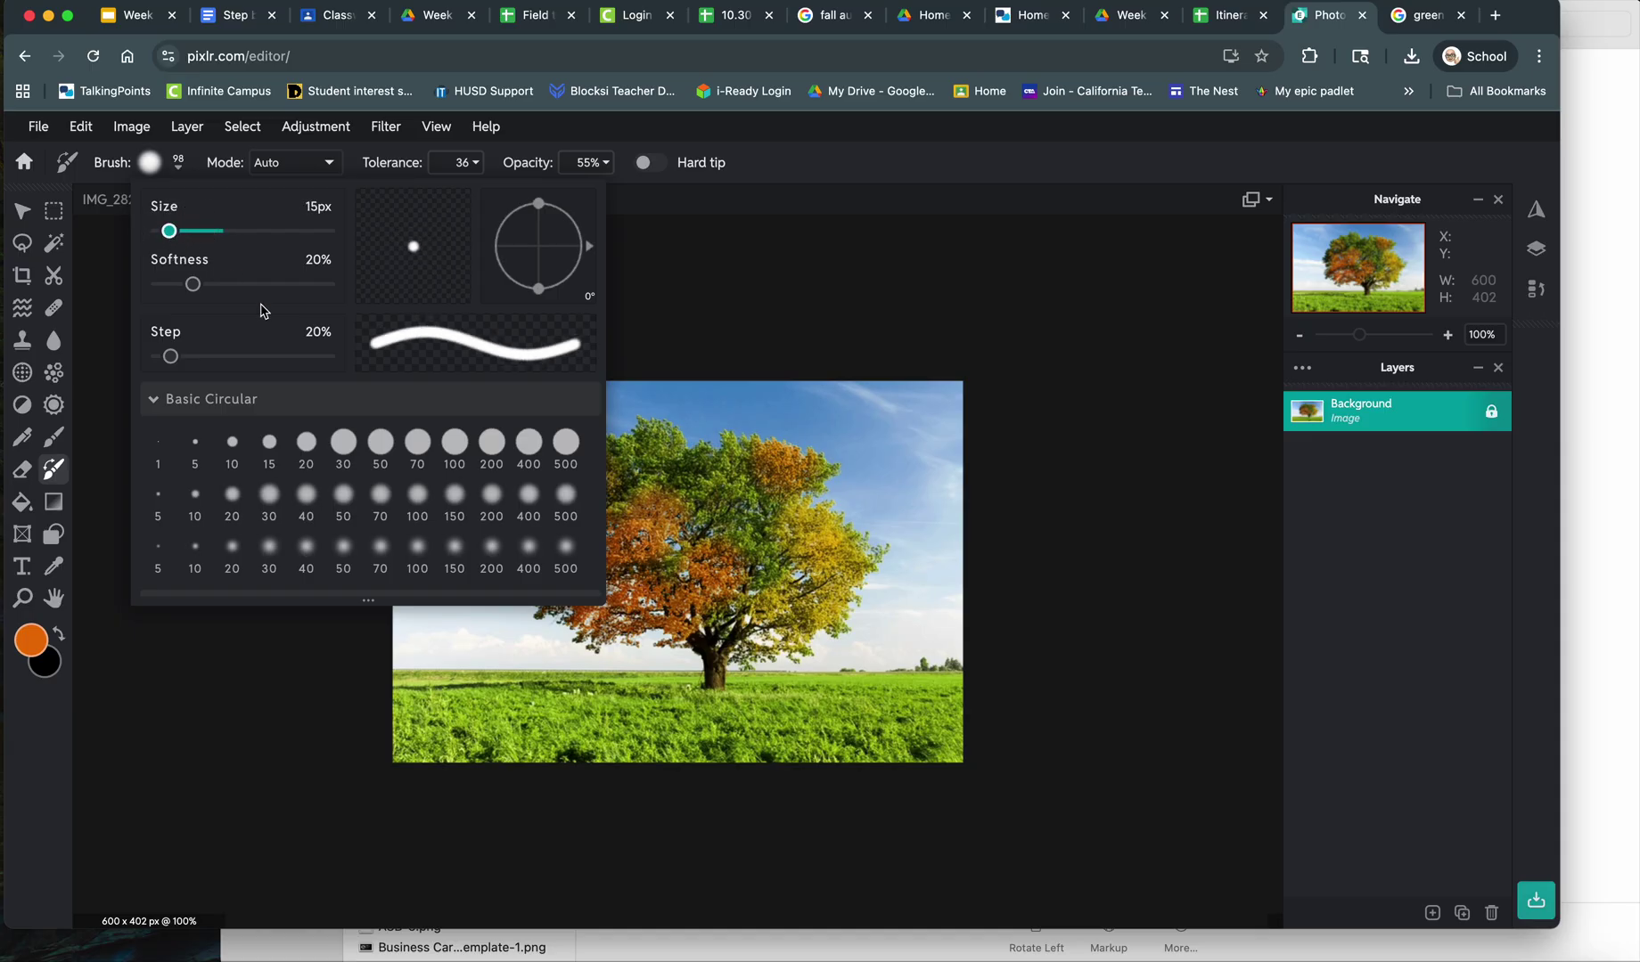
{"action": "left_click", "coordinate": [686, 693]}
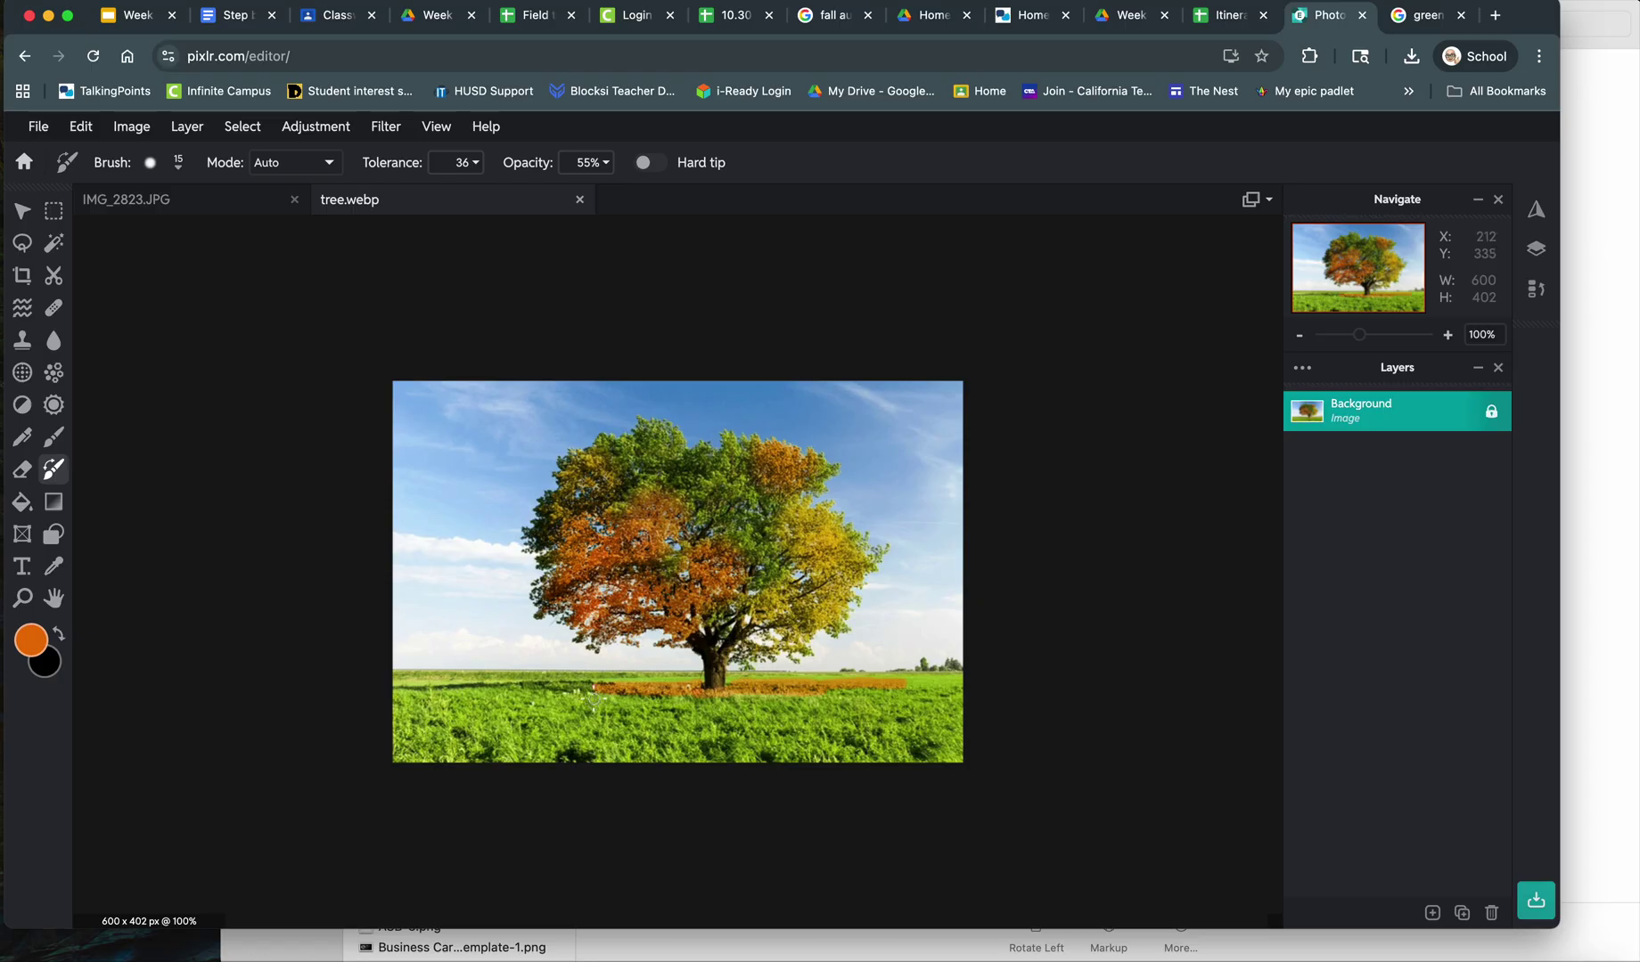
- Recolor the grass around the tree bright yellow, about #E8DD05, using a 67 px Color replace brush
{"action": "left_click", "coordinate": [31, 641]}
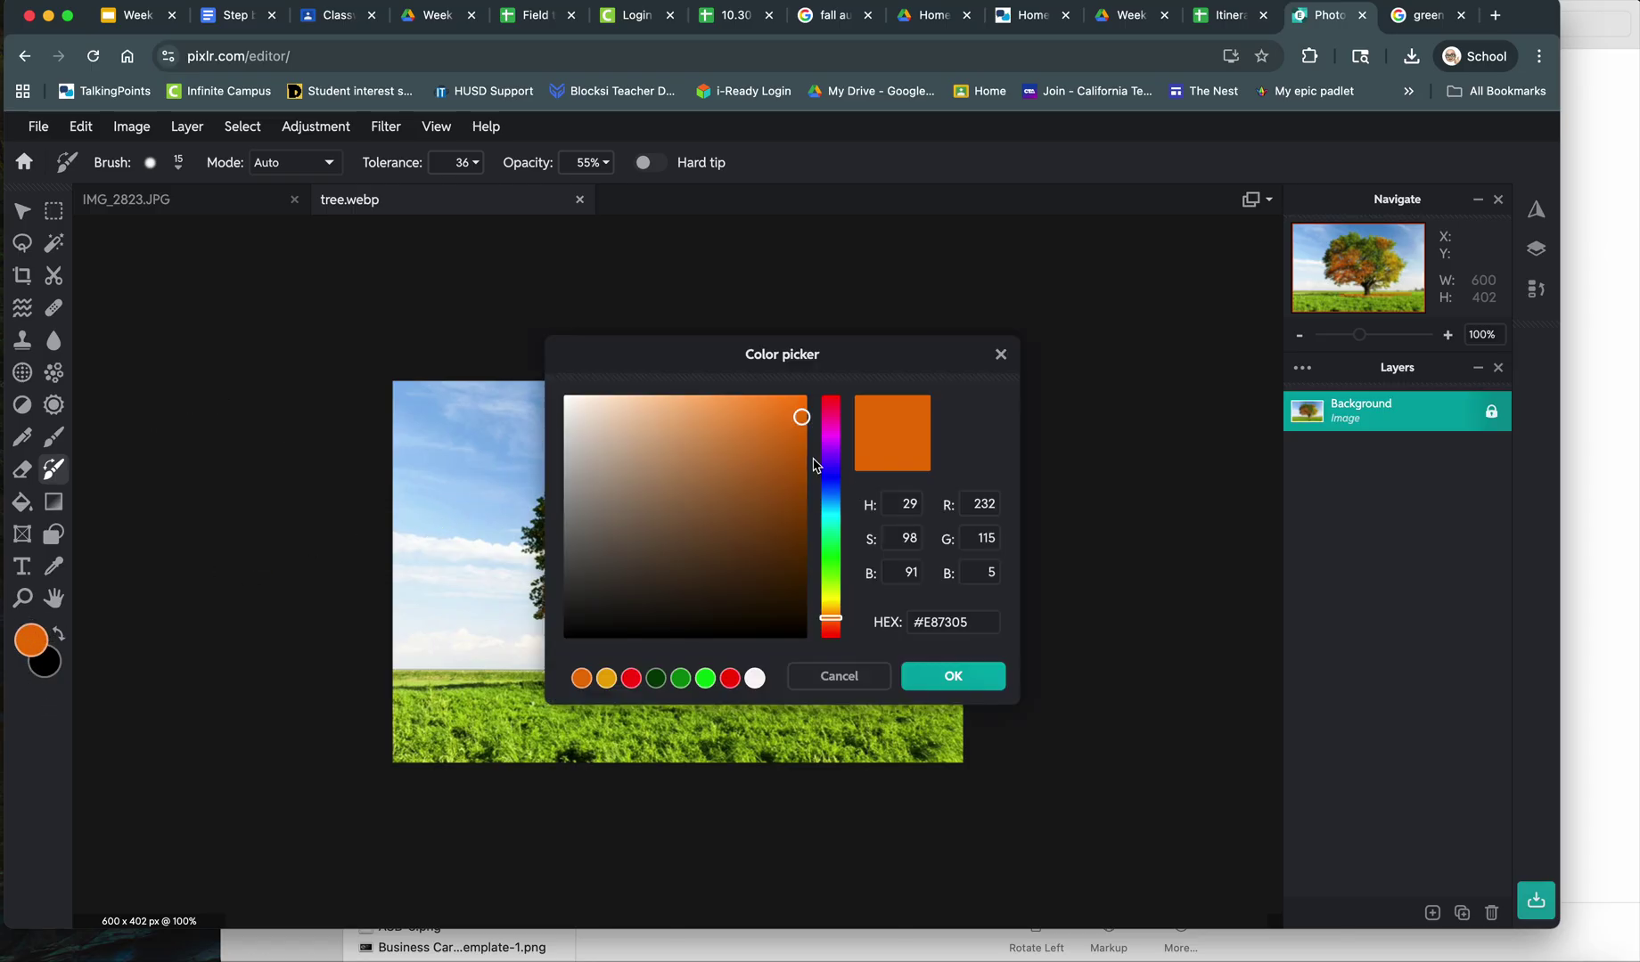
{"action": "left_click_drag", "start_coordinate": [839, 615], "coordinate": [838, 599]}
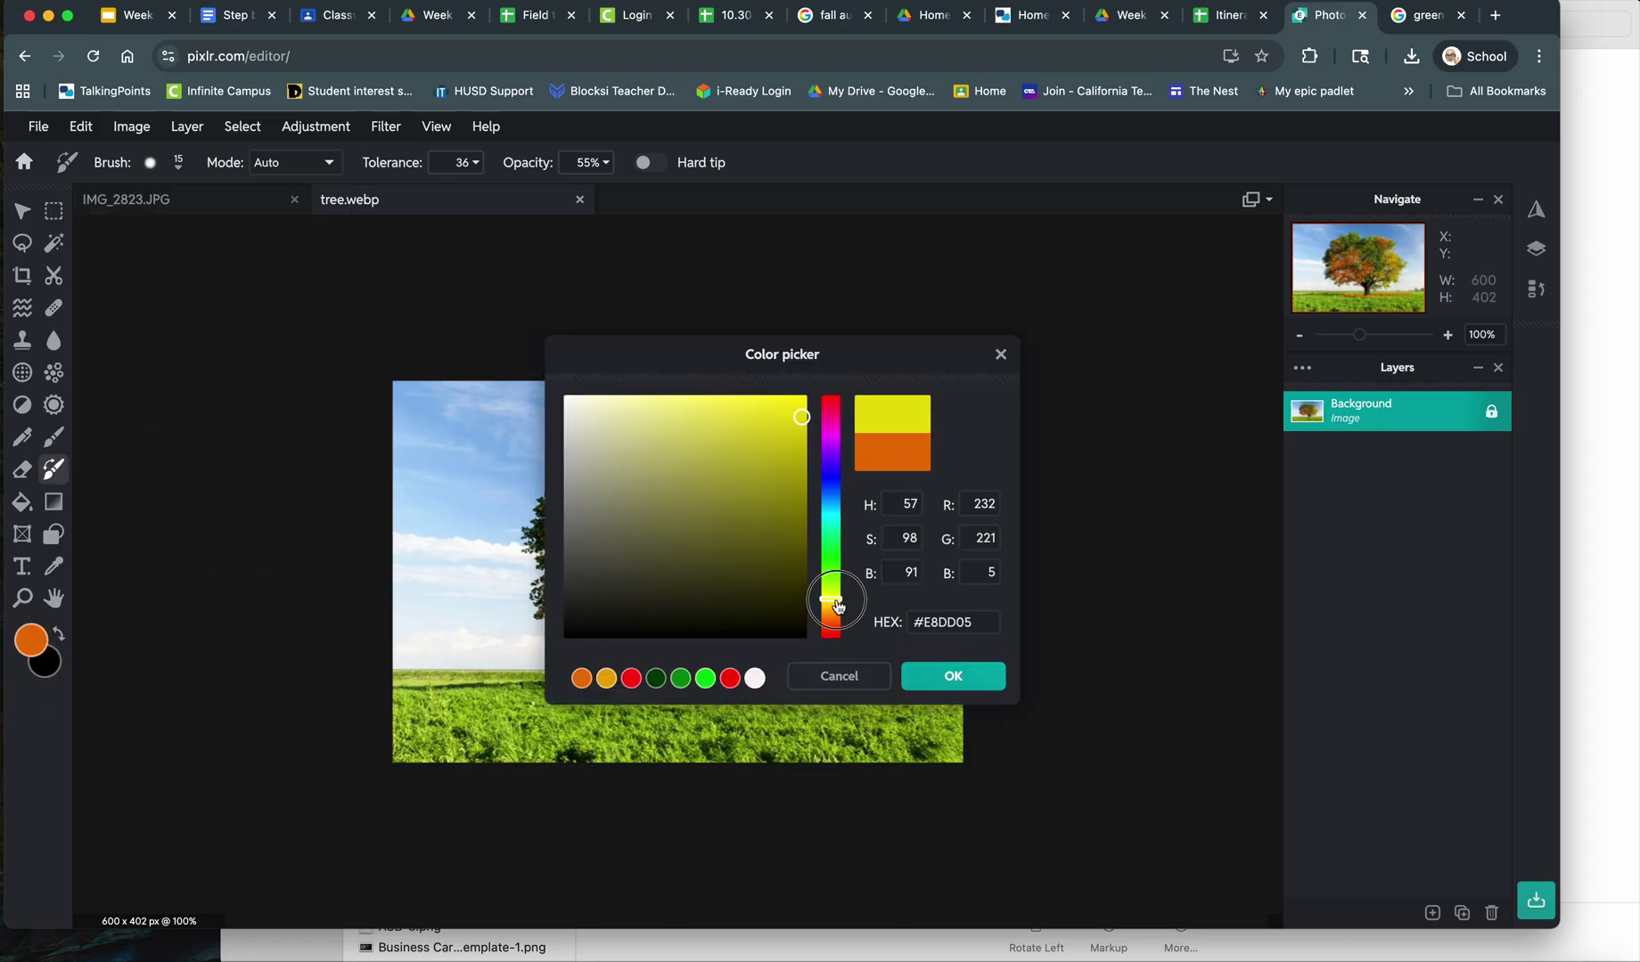
{"action": "left_click", "coordinate": [952, 676]}
{"action": "left_click", "coordinate": [181, 166]}
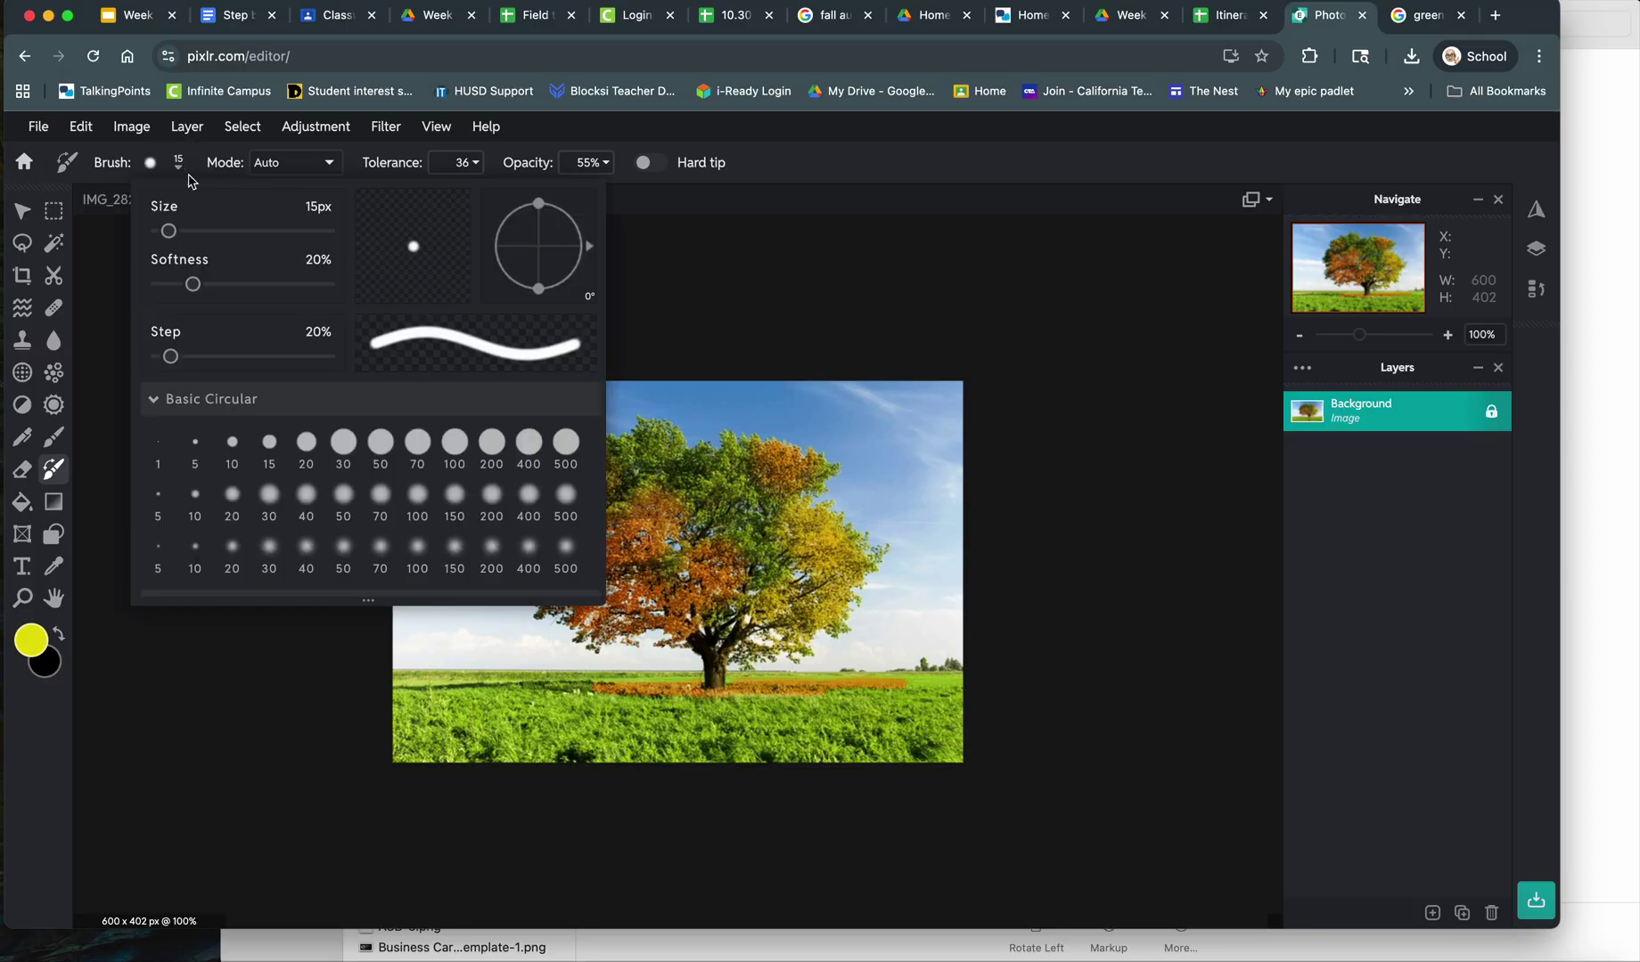
{"action": "left_click", "coordinate": [203, 231]}
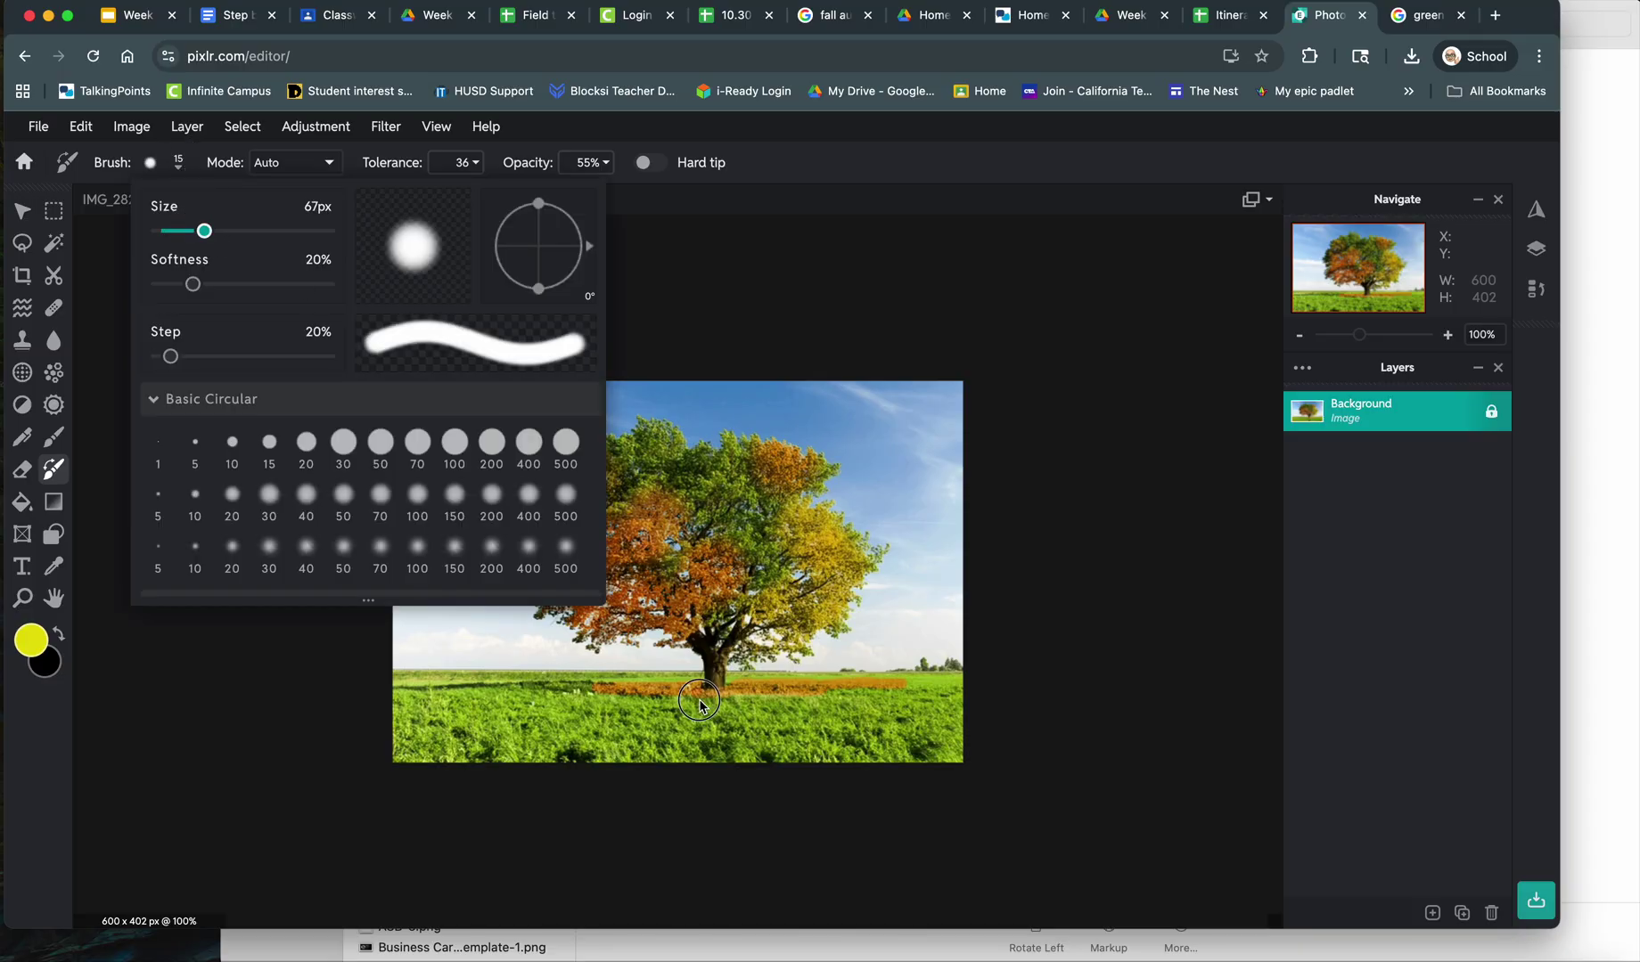
{"action": "mouse_move", "coordinate": [699, 704]}
{"action": "left_mouse_down"}
{"action": "mouse_move", "coordinate": [531, 702]}
{"action": "mouse_move", "coordinate": [922, 703]}
{"action": "left_mouse_up"}
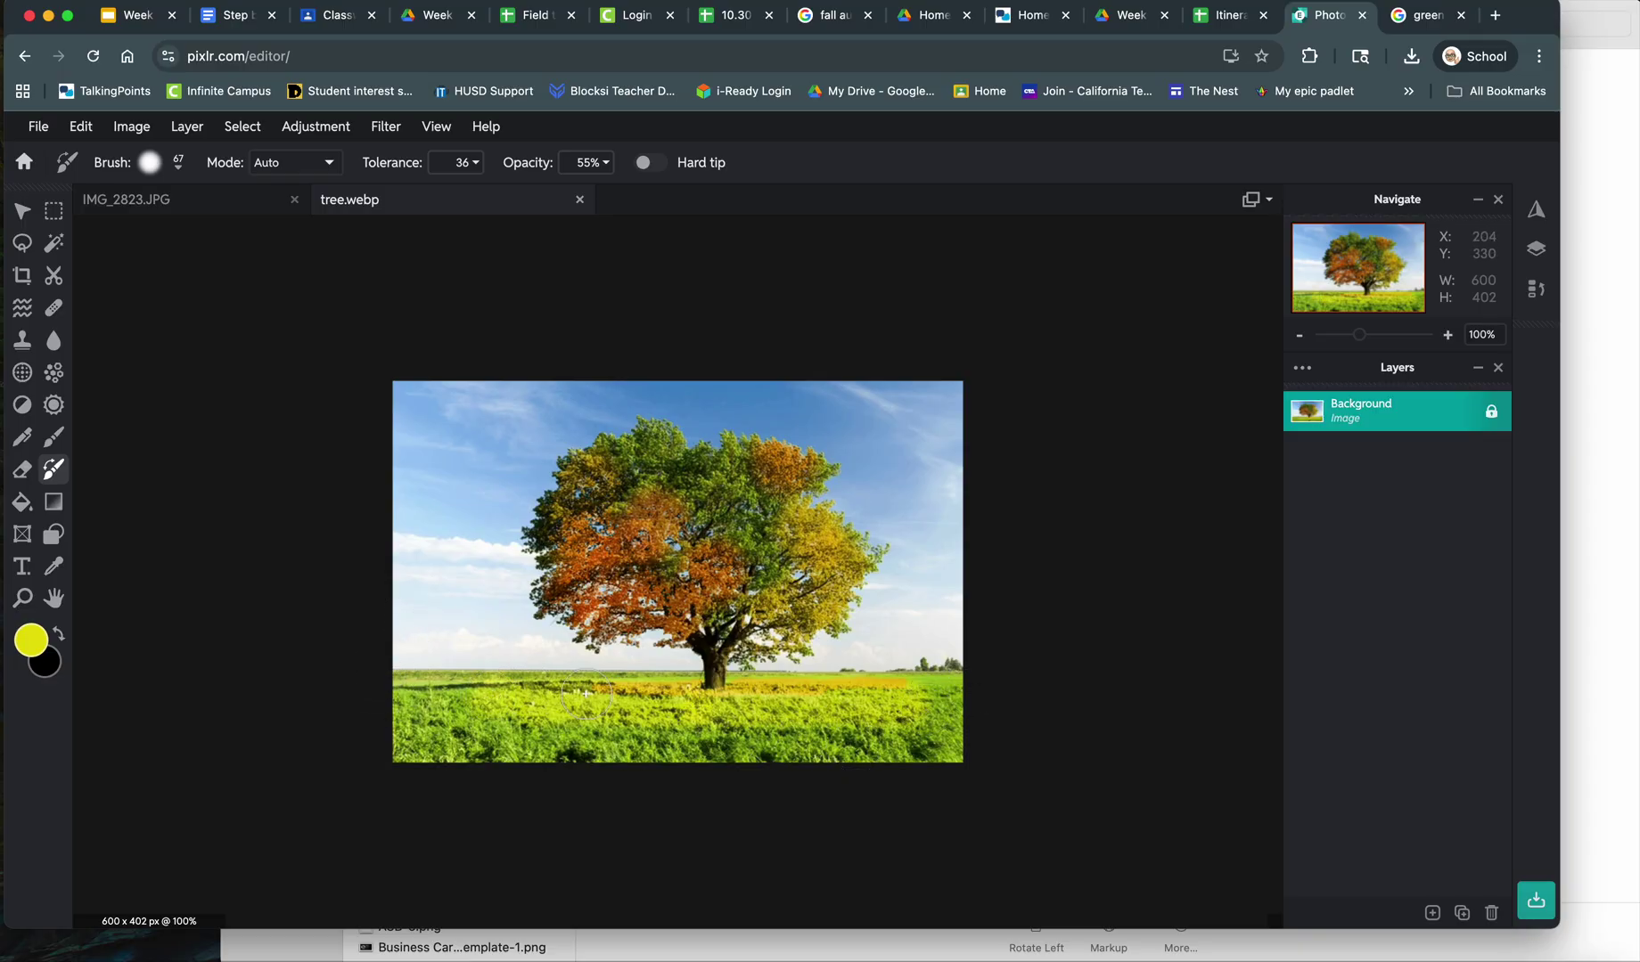
{"action": "left_click", "coordinate": [22, 214]}
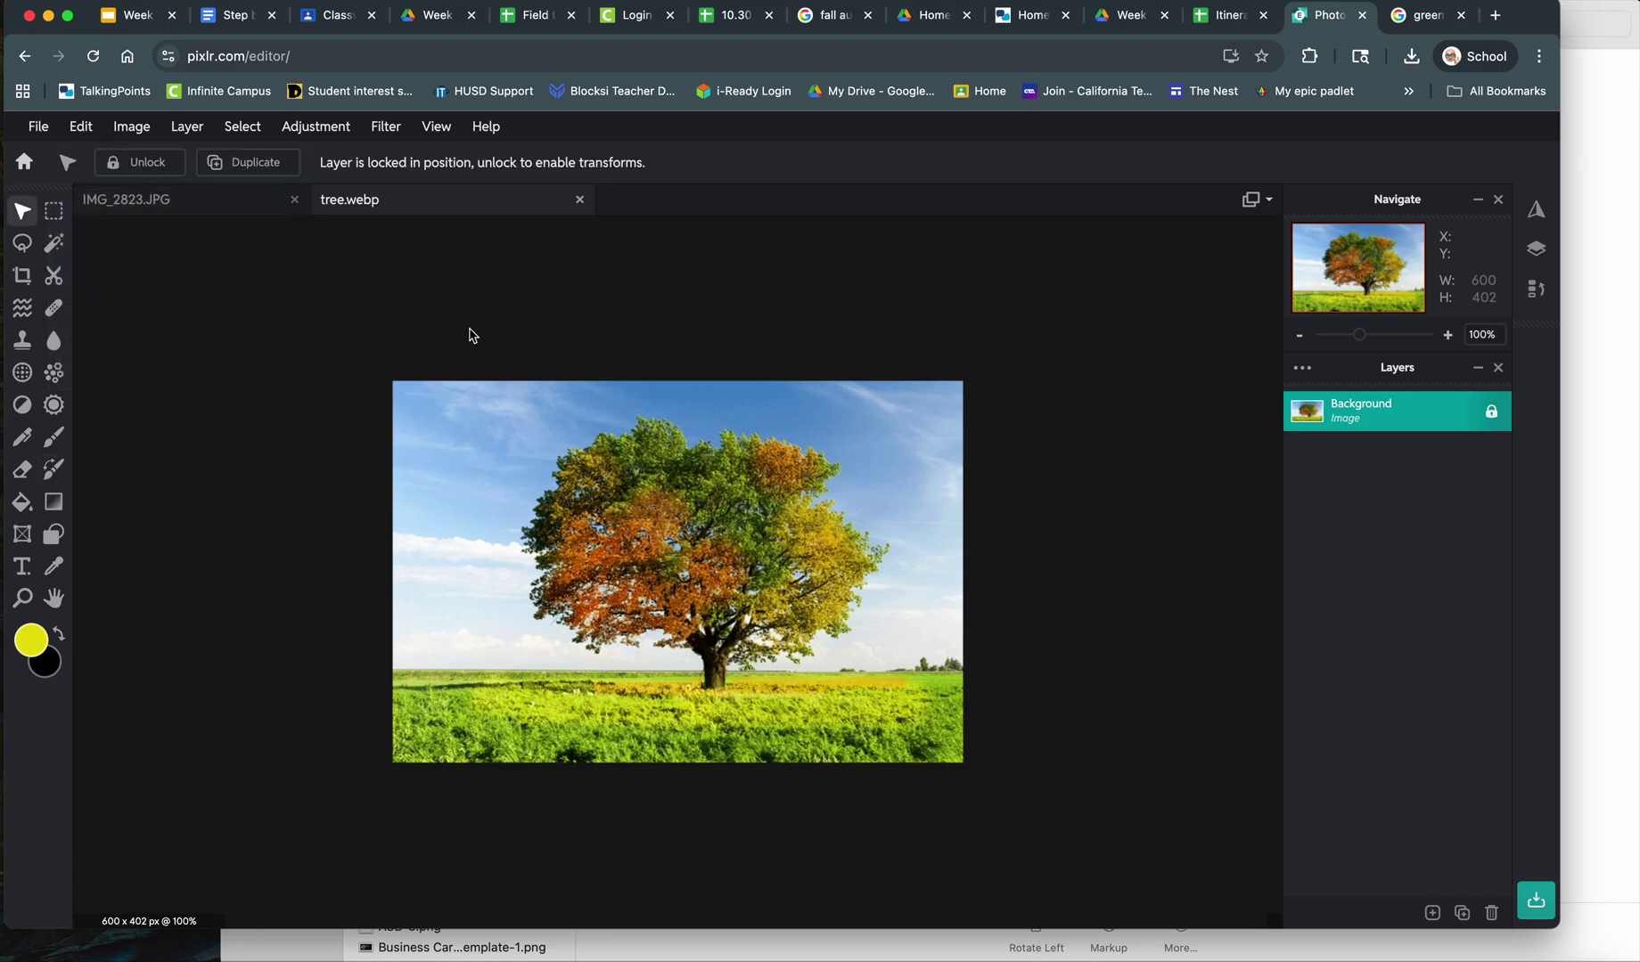
- Switch to Google Images, search for "pumpkin" and browse the results
{"action": "left_click", "coordinate": [1423, 18]}
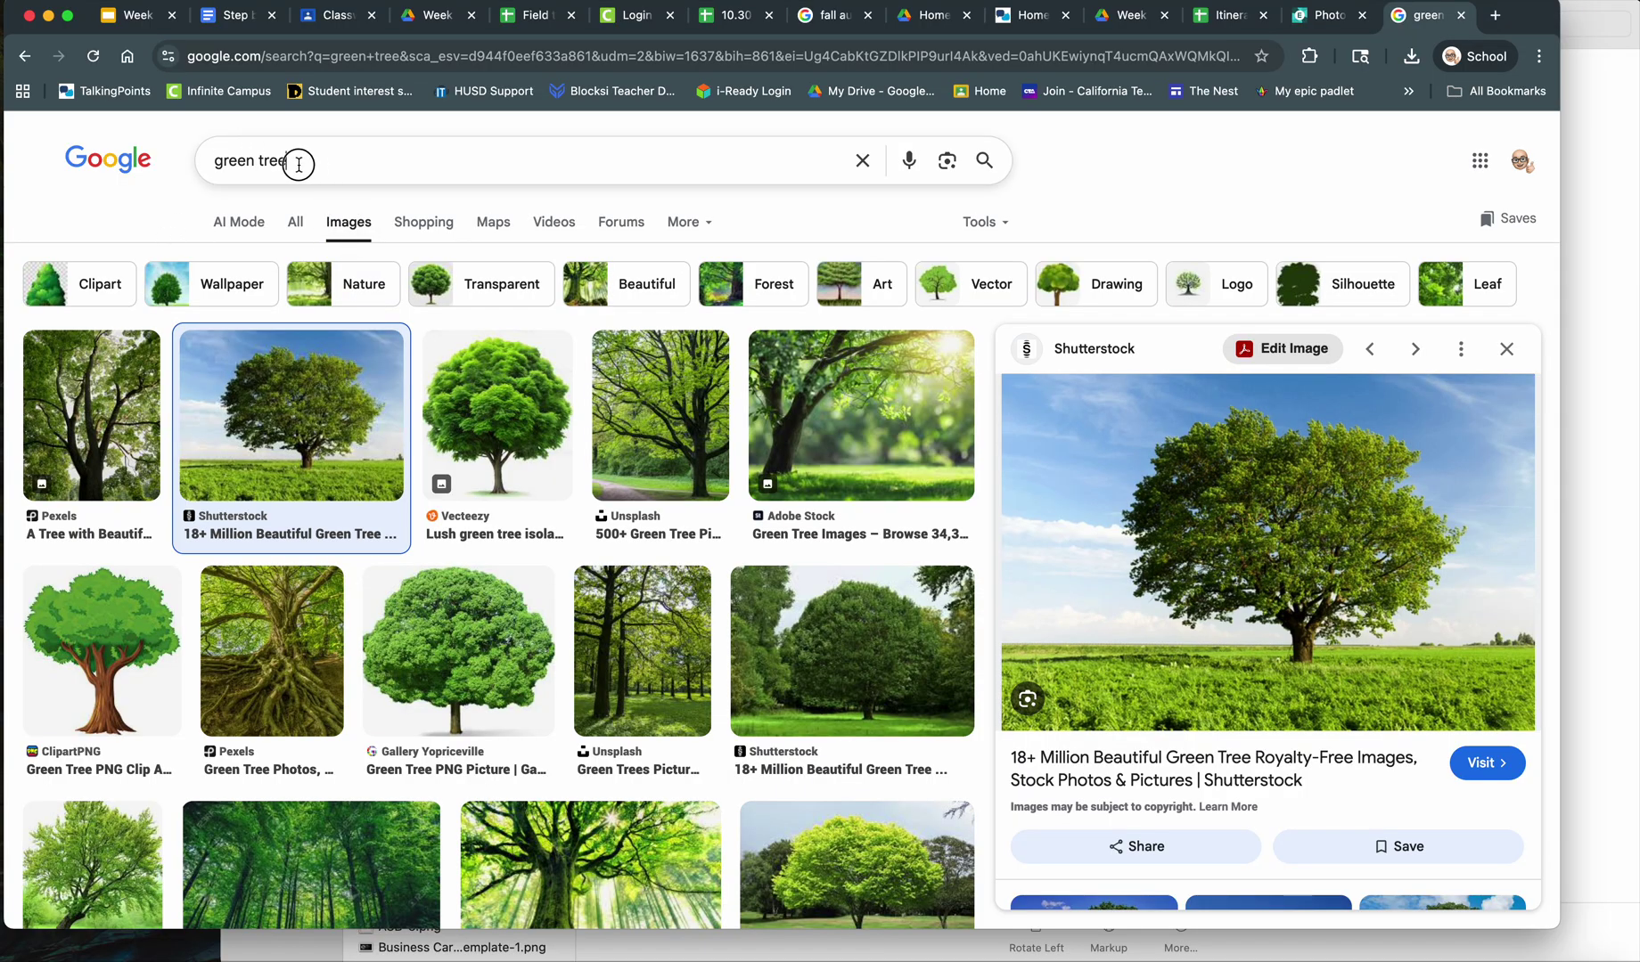
{"action": "left_click_drag", "start_coordinate": [301, 162], "coordinate": [189, 161]}
{"action": "type", "text": "ppu"}
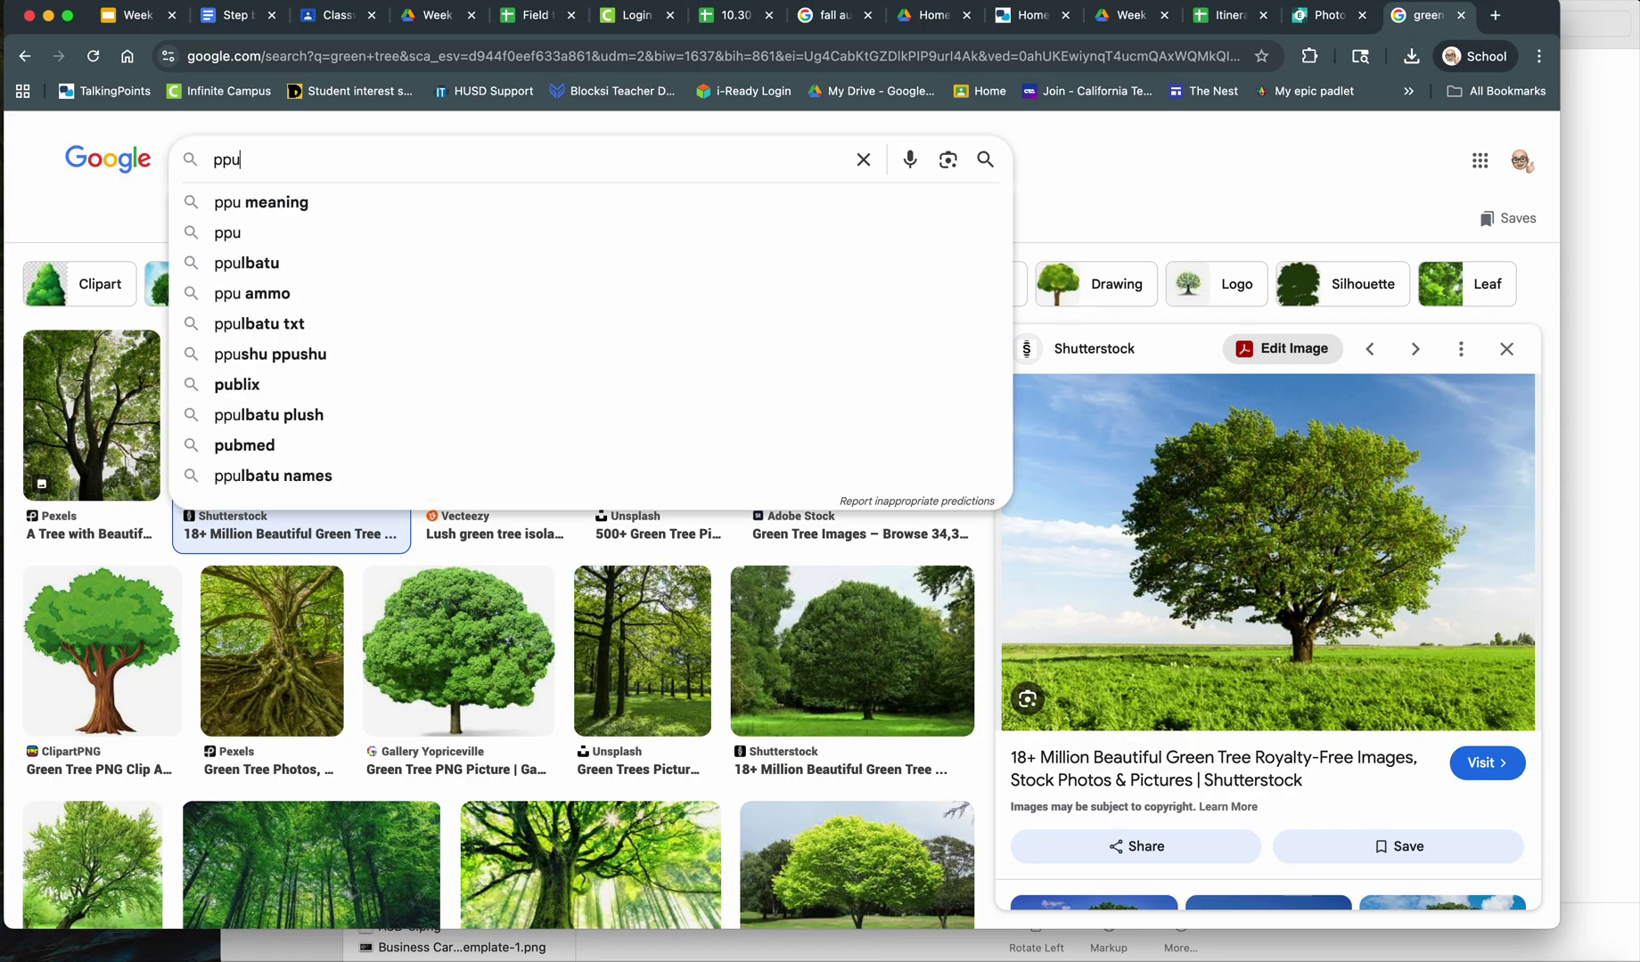
{"action": "key", "text": "BackSpace"}
{"action": "key", "text": "BackSpace"}
{"action": "type", "text": "ub"}
{"action": "key", "text": "BackSpace"}
{"action": "key", "text": "BackSpace"}
{"action": "type", "text": "umpkin"}
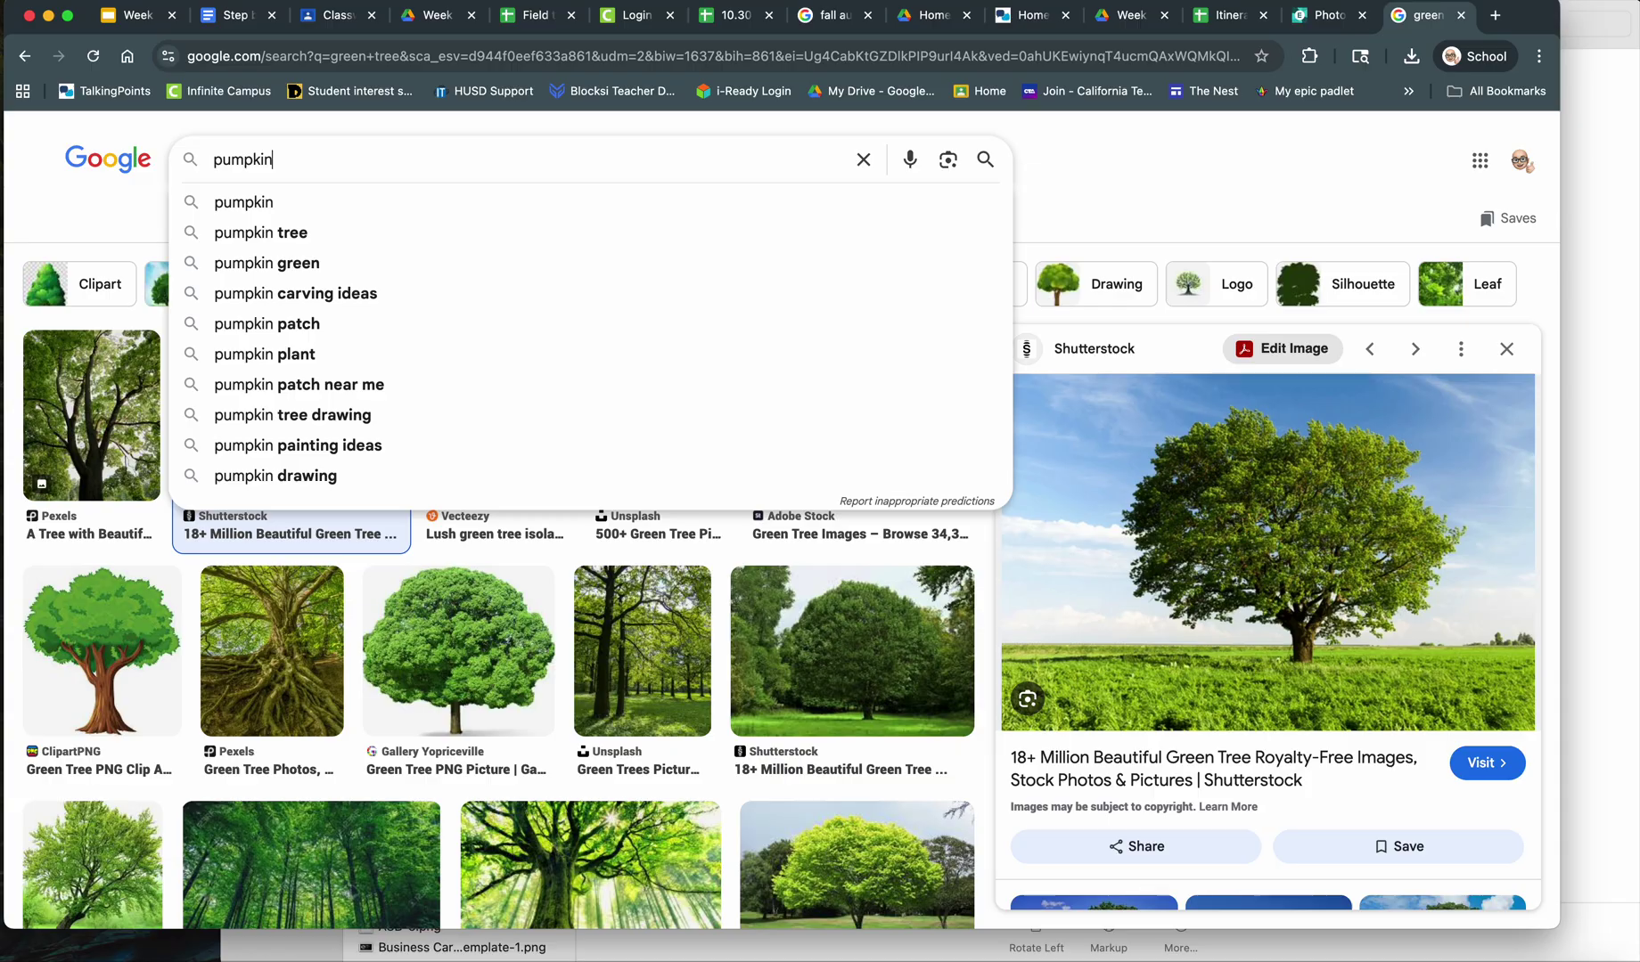
{"action": "key", "text": "Return"}
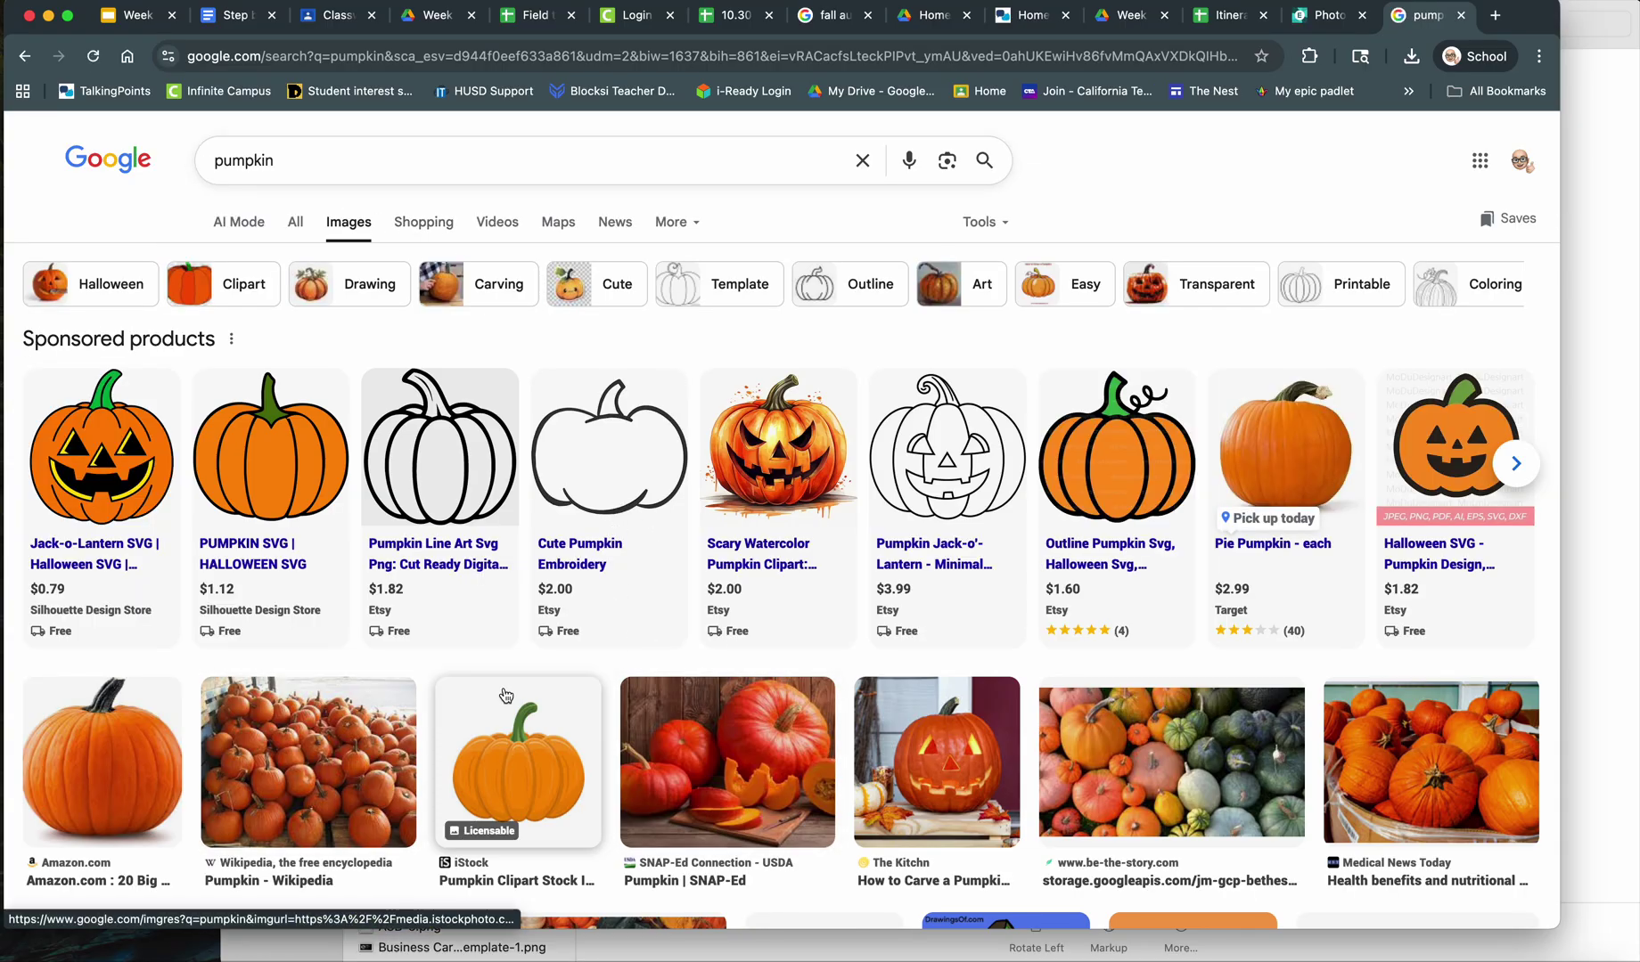
{"action": "scroll", "coordinate": [506, 696], "scroll_direction": "down", "scroll_amount": 4}
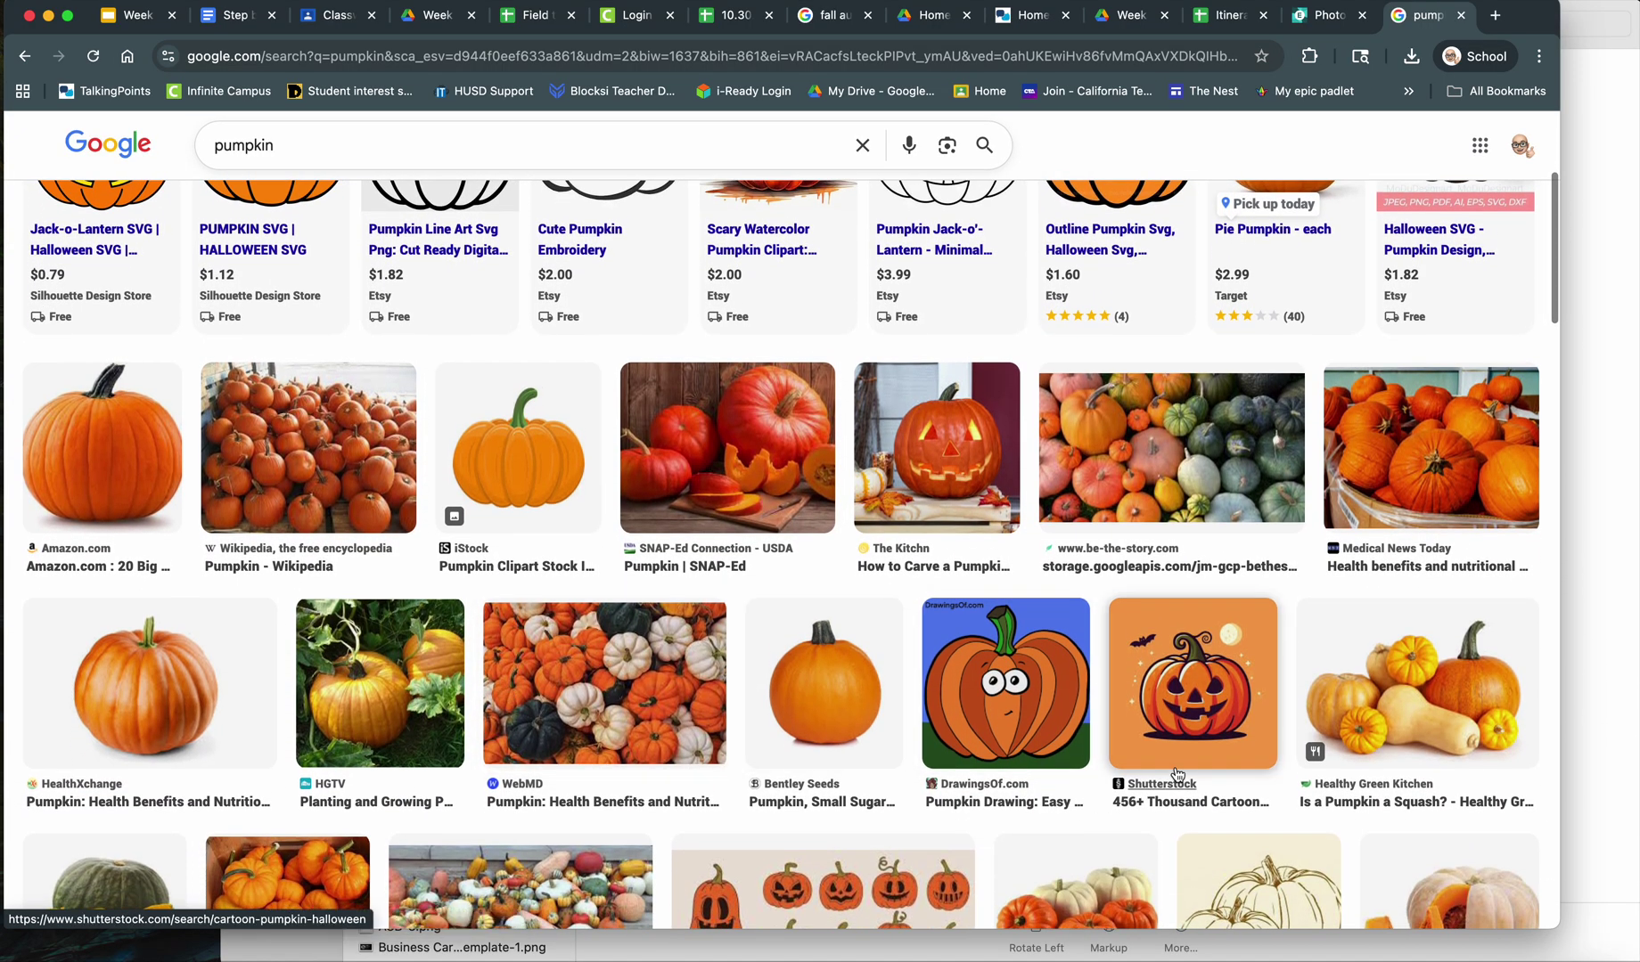
- Copy the Healthy Green Kitchen picture of pumpkins and squash, switch to Pixlr and paste it into tree.webp
{"action": "left_click", "coordinate": [1420, 709]}
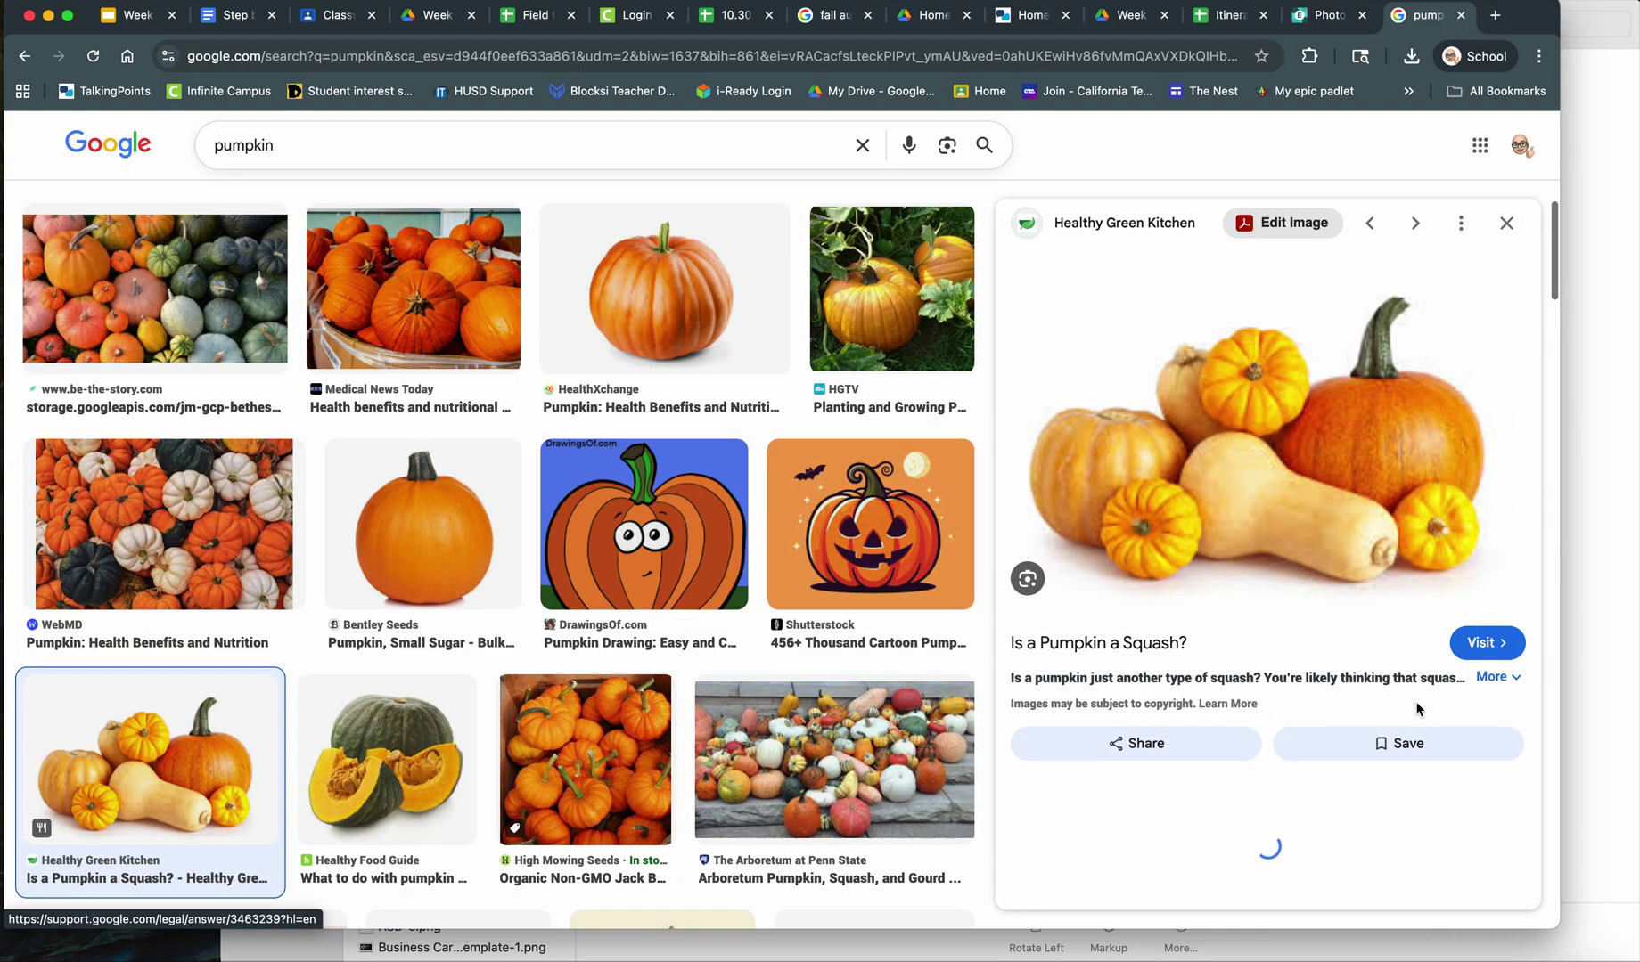
{"action": "right_click", "coordinate": [1262, 494]}
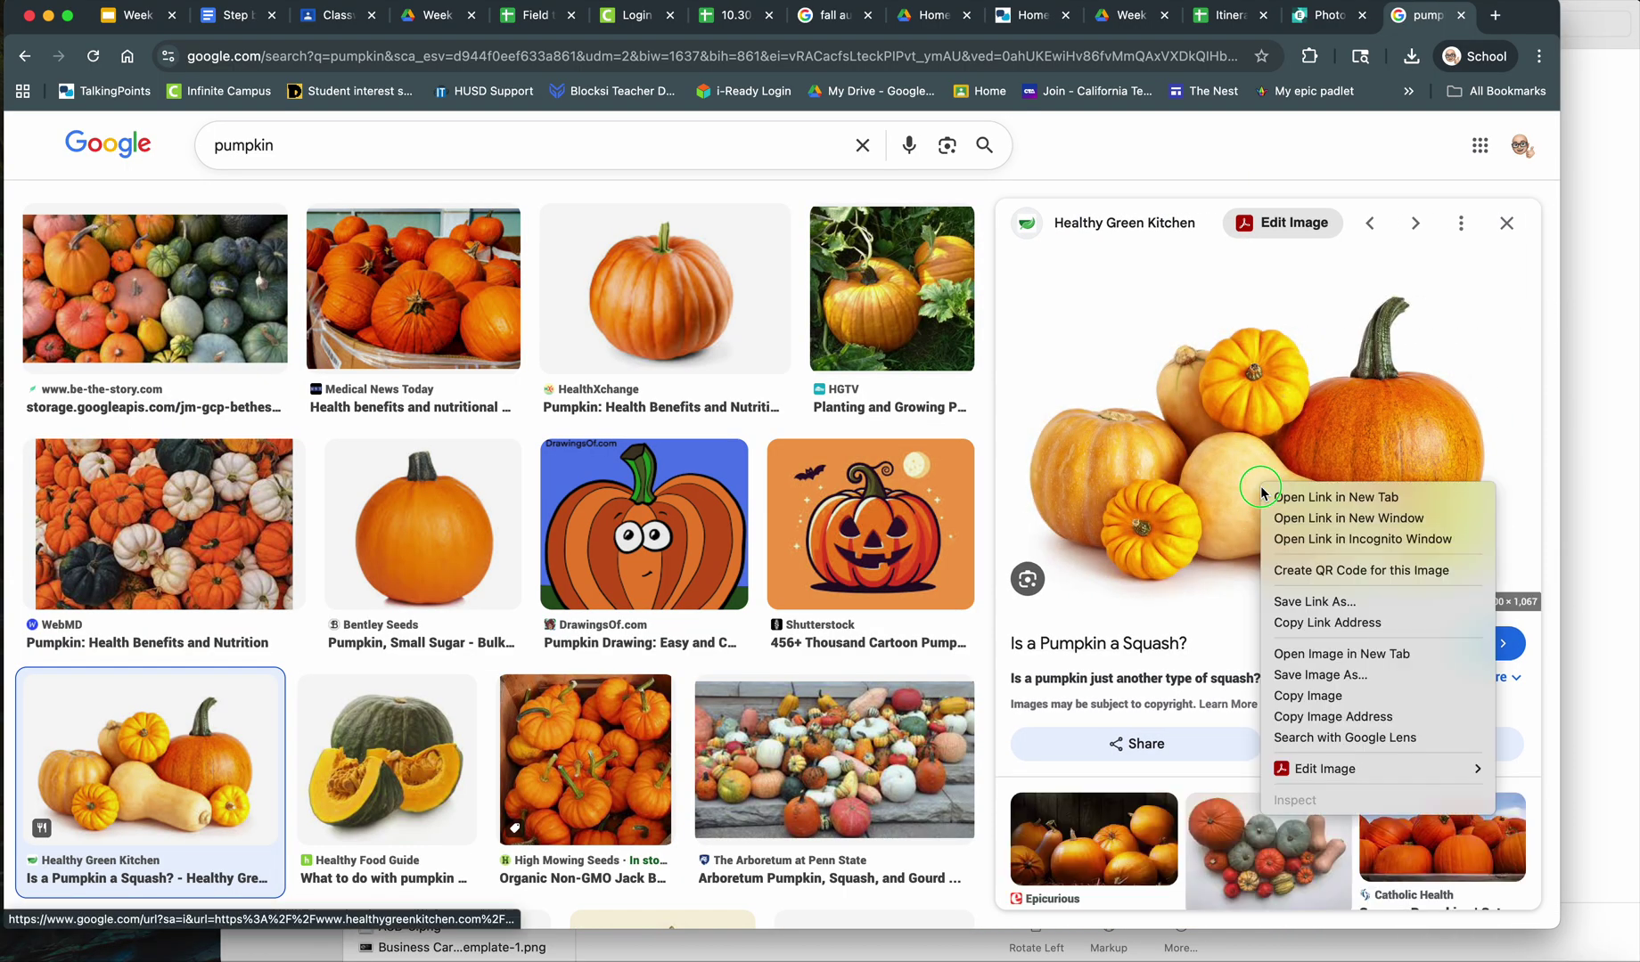
{"action": "left_click", "coordinate": [1308, 696]}
{"action": "left_click", "coordinate": [1328, 15]}
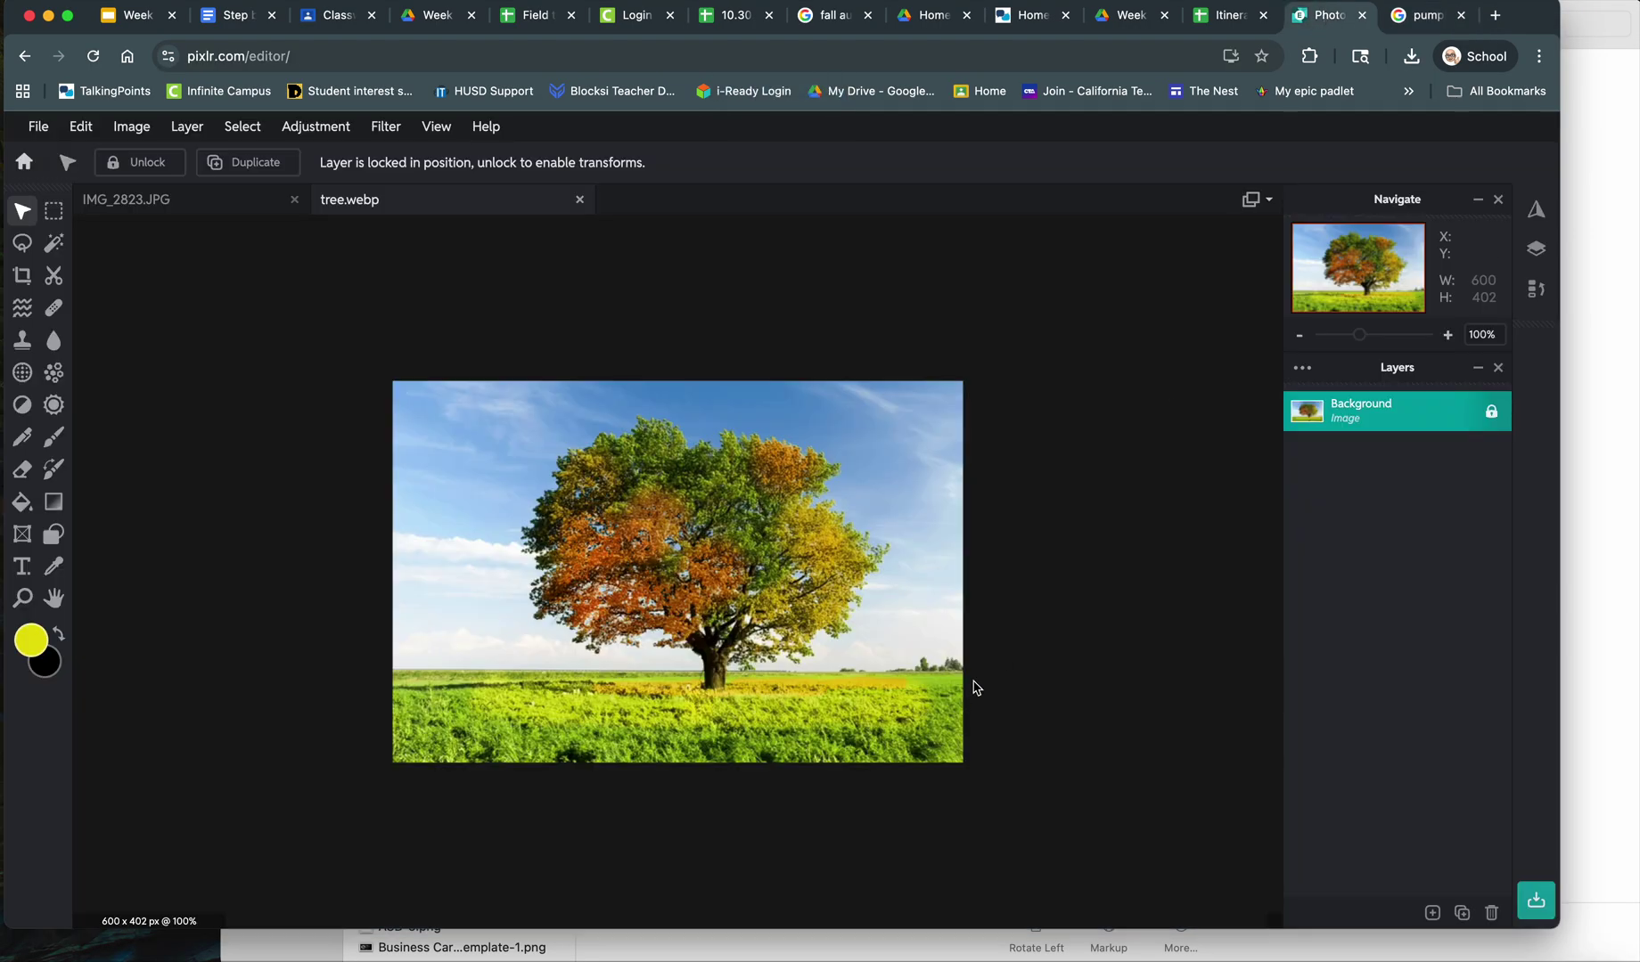
{"action": "key", "text": "super+v"}
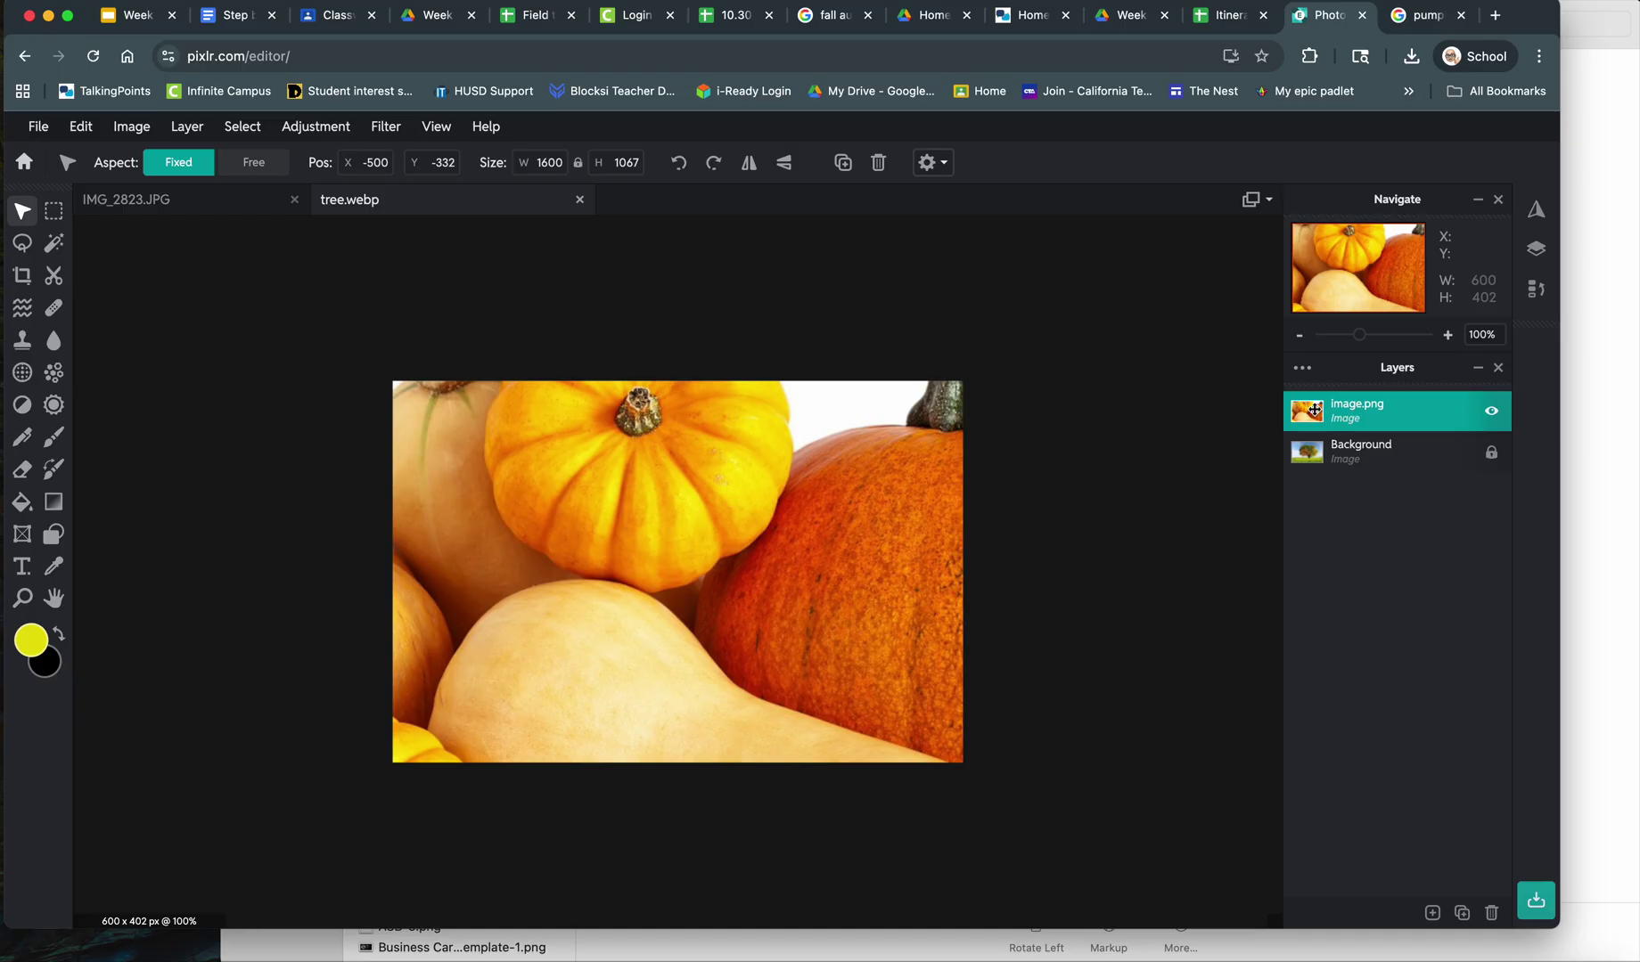
- Scale the pasted pumpkin image down to about 232 × 155 px and place it in the photo's lower-right corner
{"action": "left_click_drag", "start_coordinate": [597, 502], "coordinate": [875, 678]}
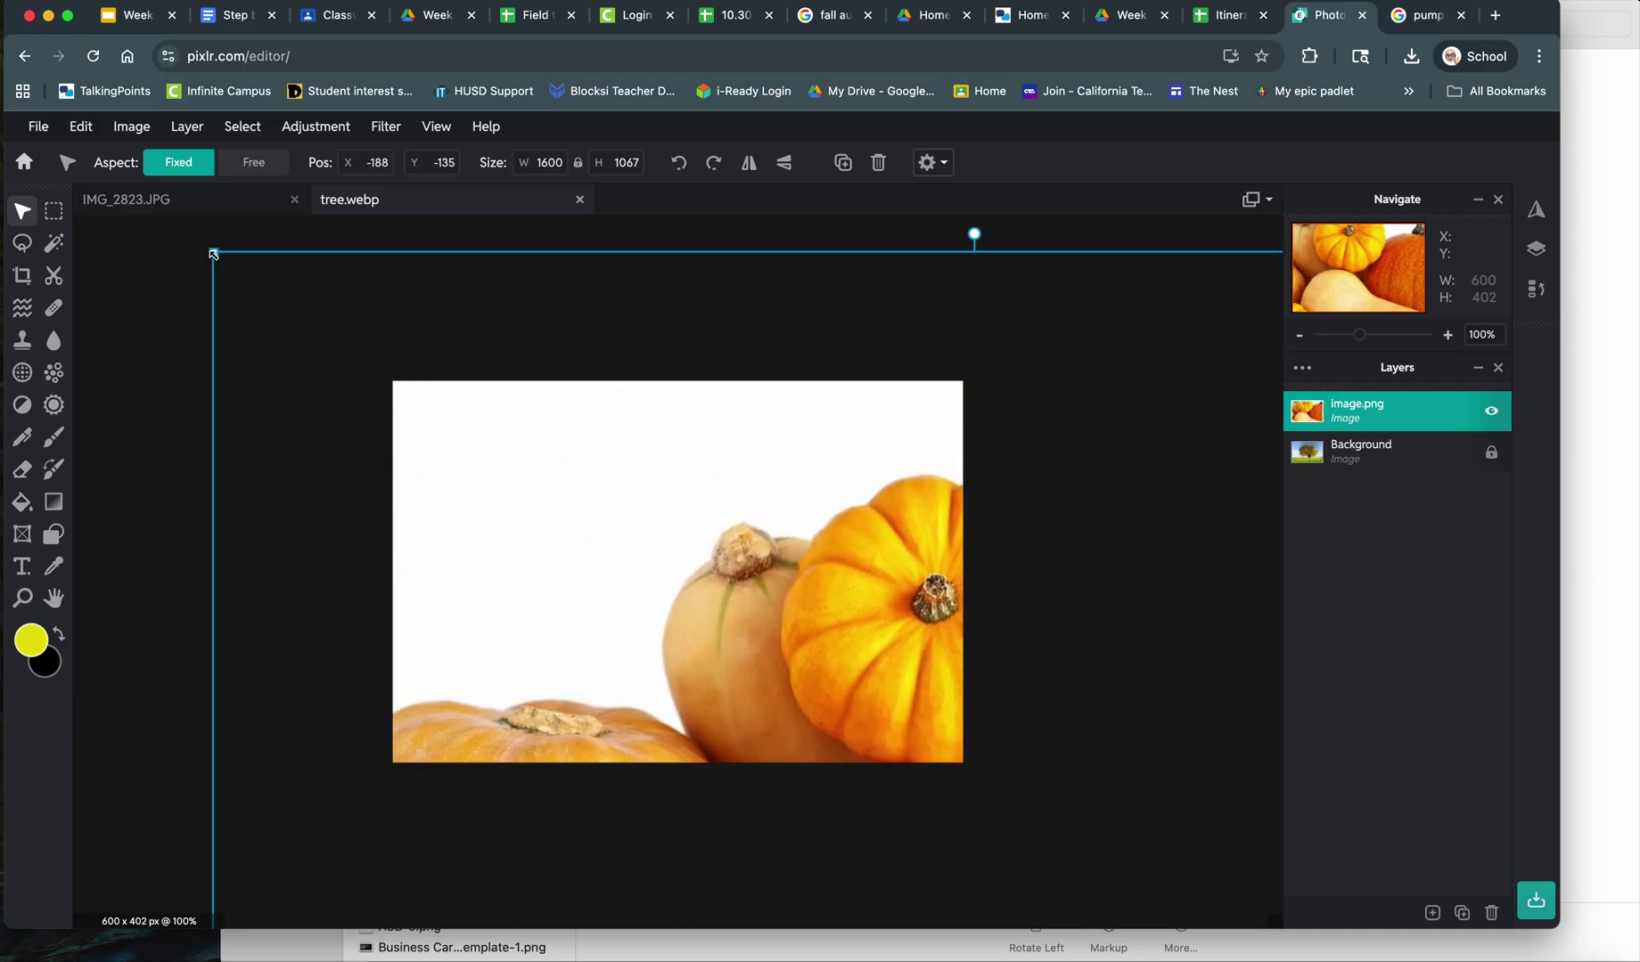
{"action": "left_click_drag", "start_coordinate": [213, 254], "coordinate": [735, 626]}
{"action": "left_click_drag", "start_coordinate": [883, 729], "coordinate": [704, 577]}
{"action": "left_click_drag", "start_coordinate": [554, 496], "coordinate": [779, 641]}
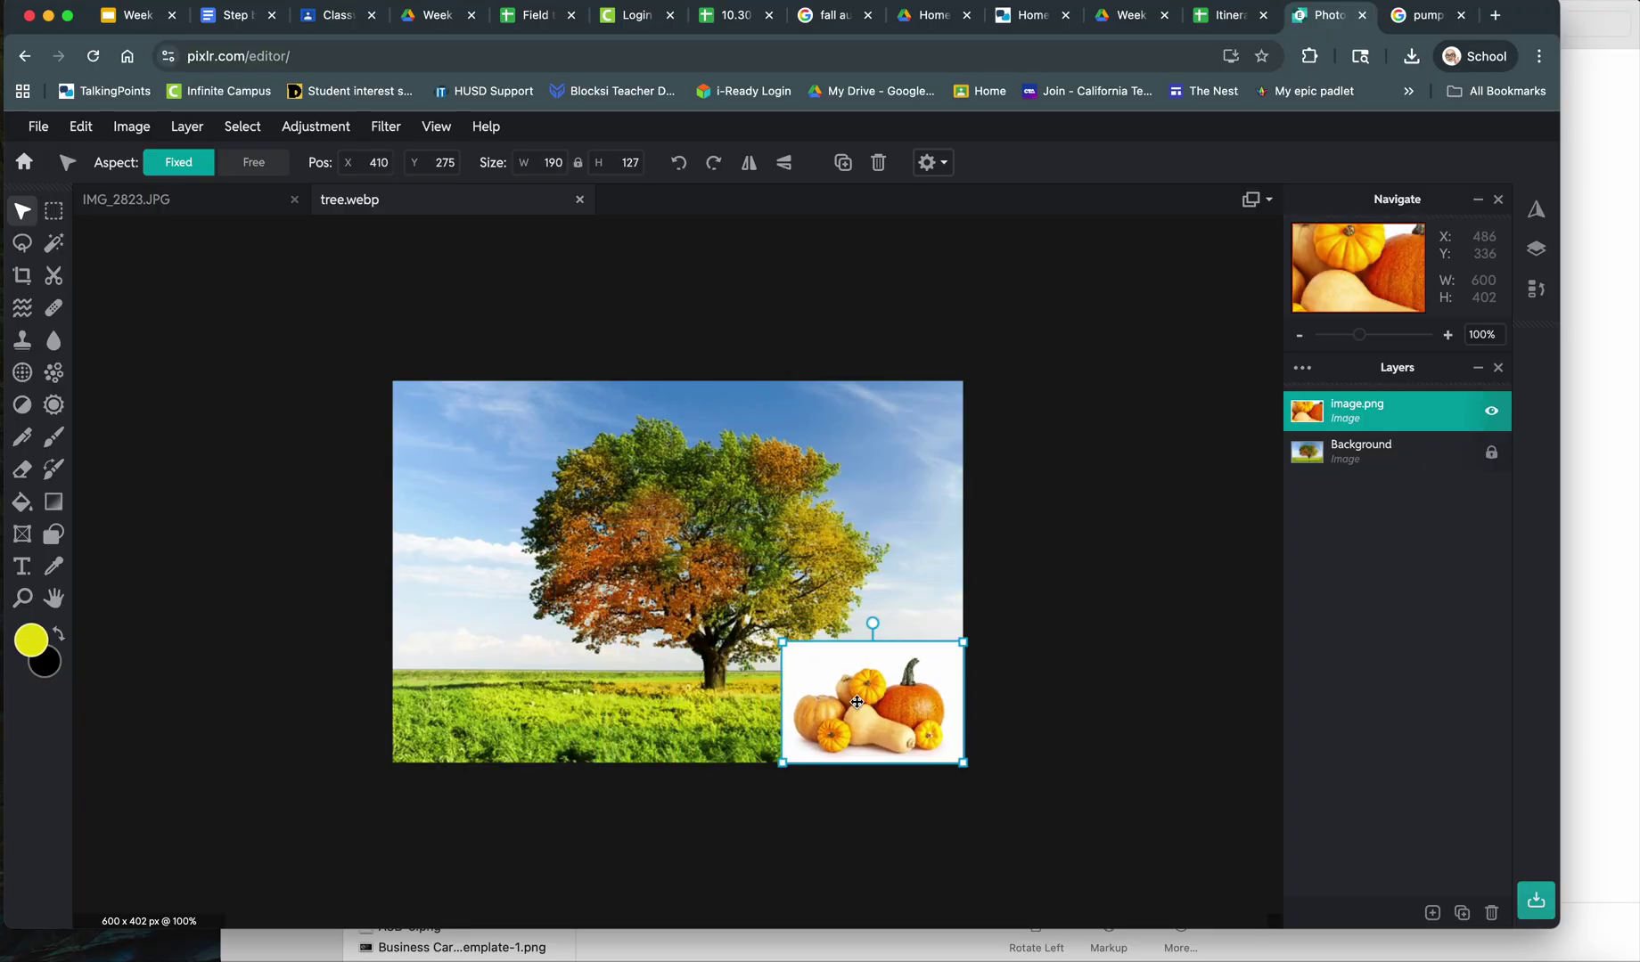
{"action": "mouse_move", "coordinate": [855, 701]}
{"action": "left_mouse_down"}
{"action": "mouse_move", "coordinate": [796, 672]}
{"action": "mouse_move", "coordinate": [814, 705]}
{"action": "mouse_move", "coordinate": [850, 710]}
{"action": "left_mouse_up"}
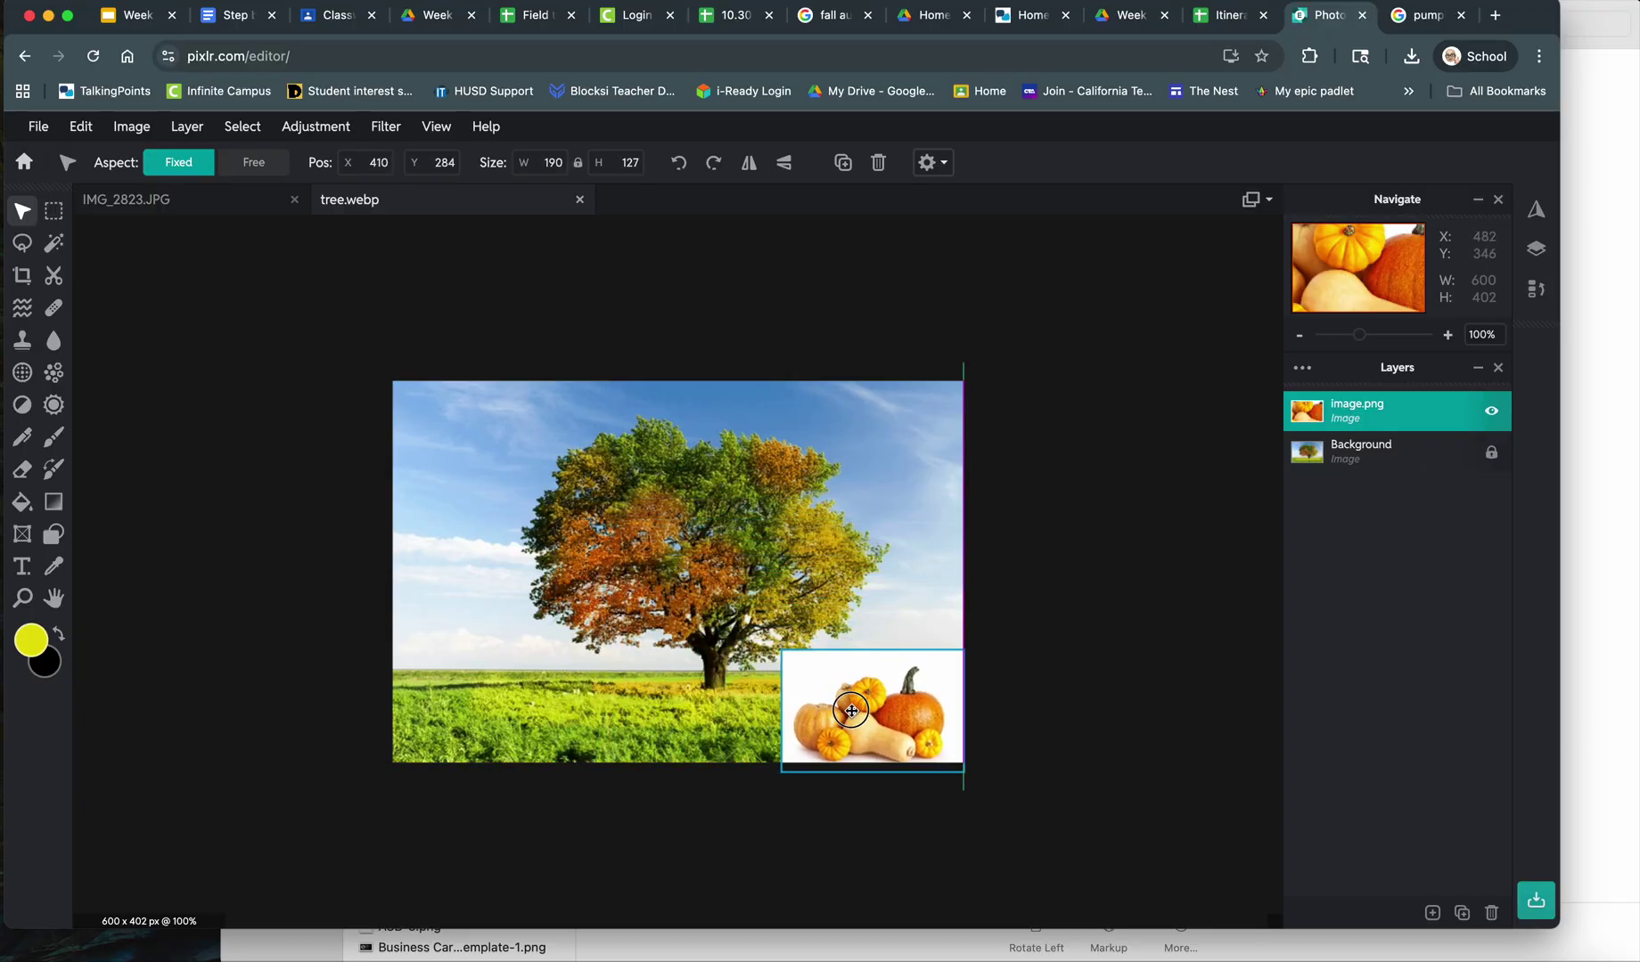
{"action": "left_click_drag", "start_coordinate": [778, 650], "coordinate": [736, 616]}
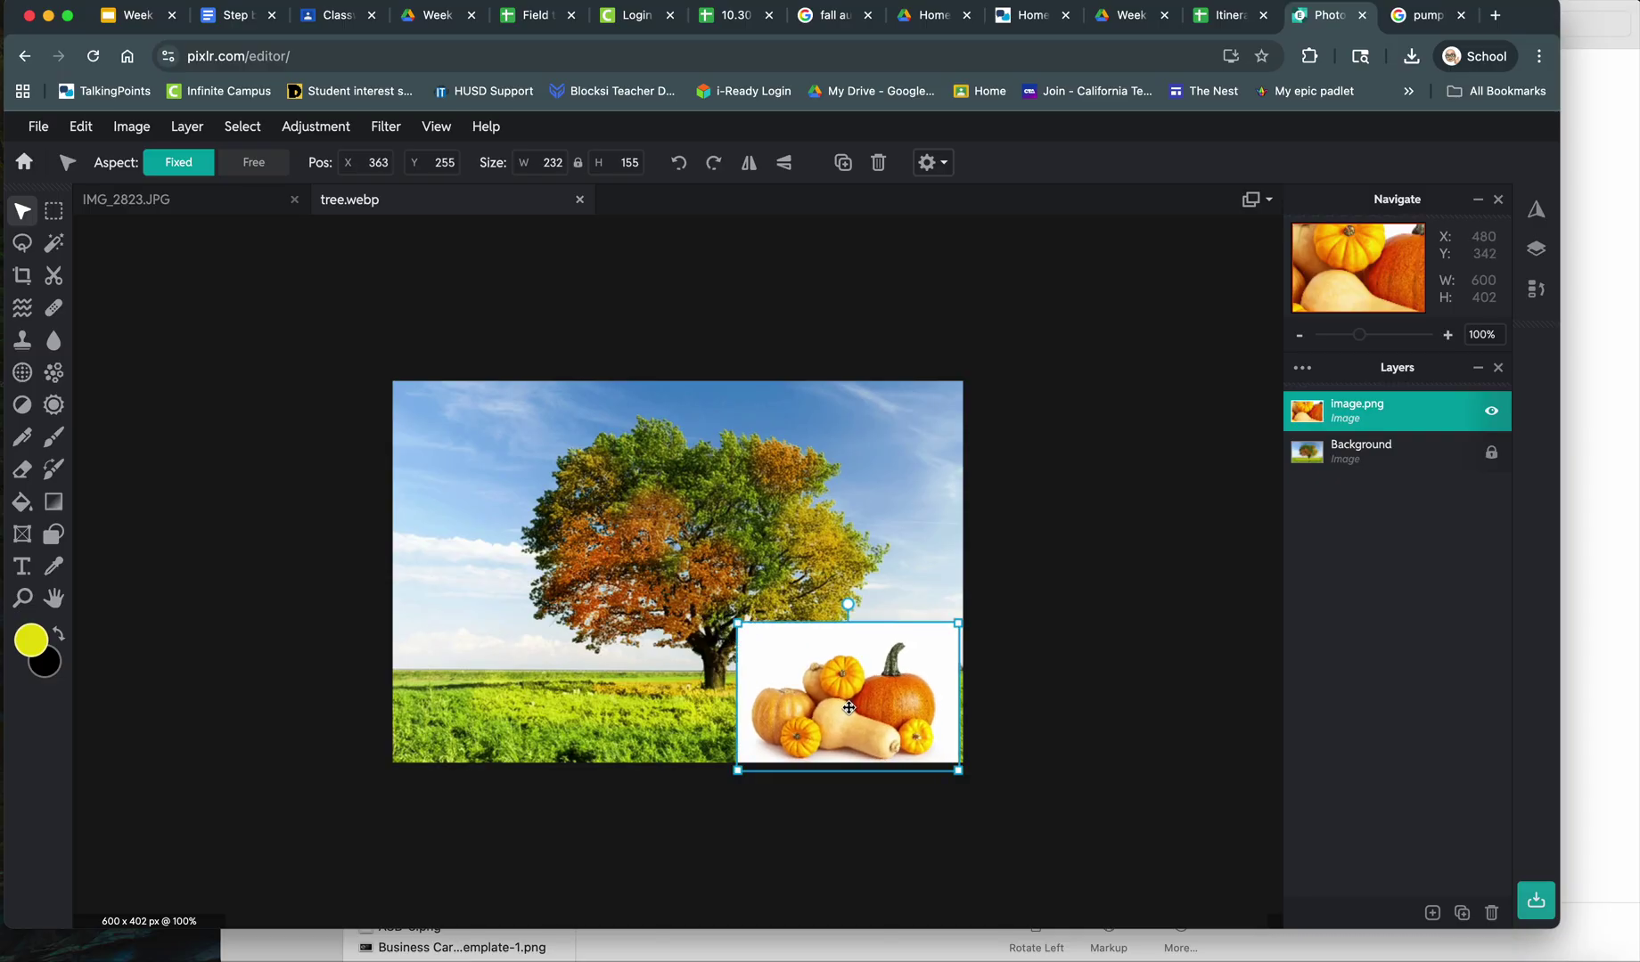
{"action": "left_click_drag", "start_coordinate": [787, 704], "coordinate": [785, 696]}
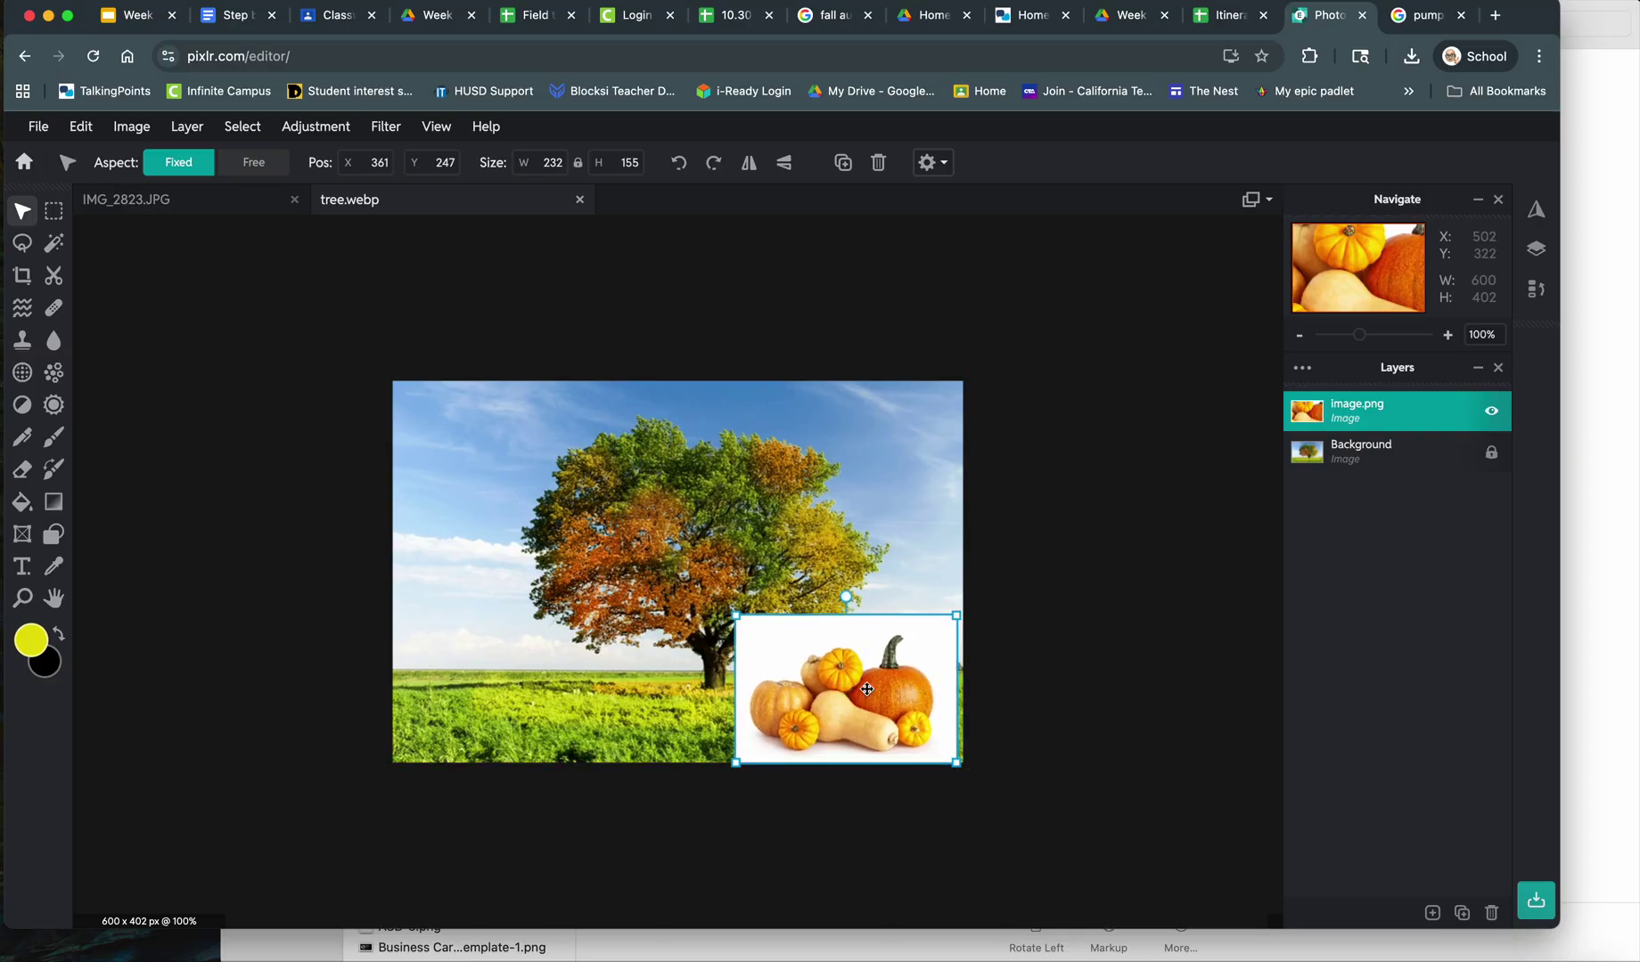
- Remove the white background around the pumpkins with the Cutout tool's Magic mask
{"action": "left_click", "coordinate": [53, 276]}
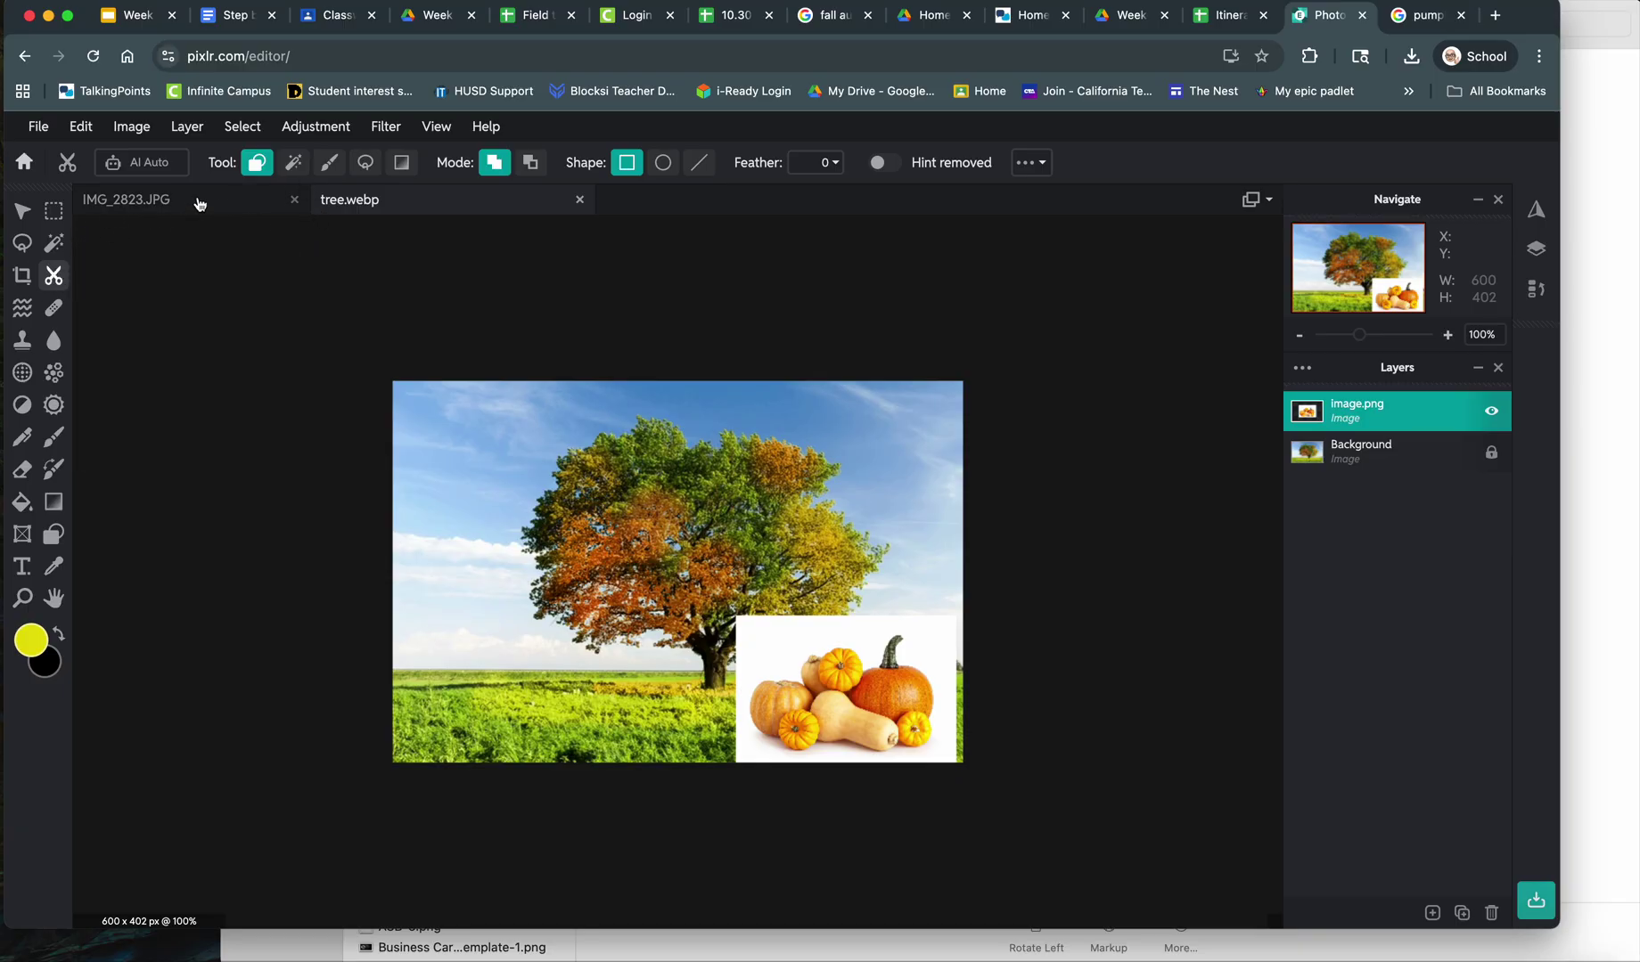
{"action": "left_click", "coordinate": [294, 163]}
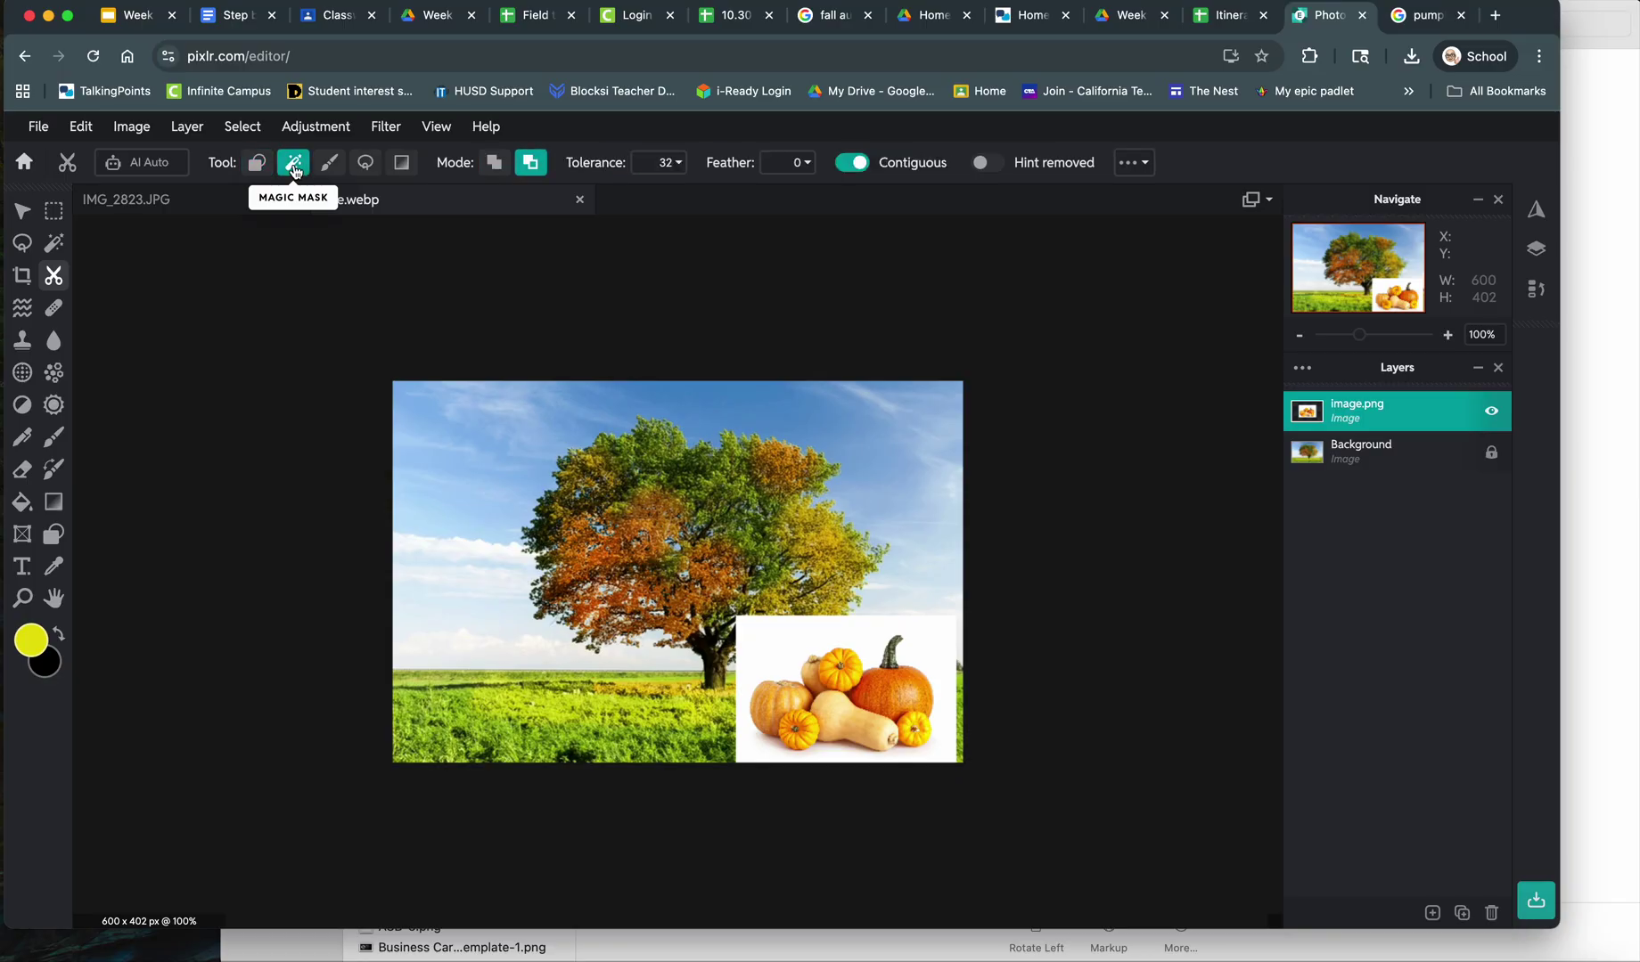
{"action": "left_click", "coordinate": [771, 648]}
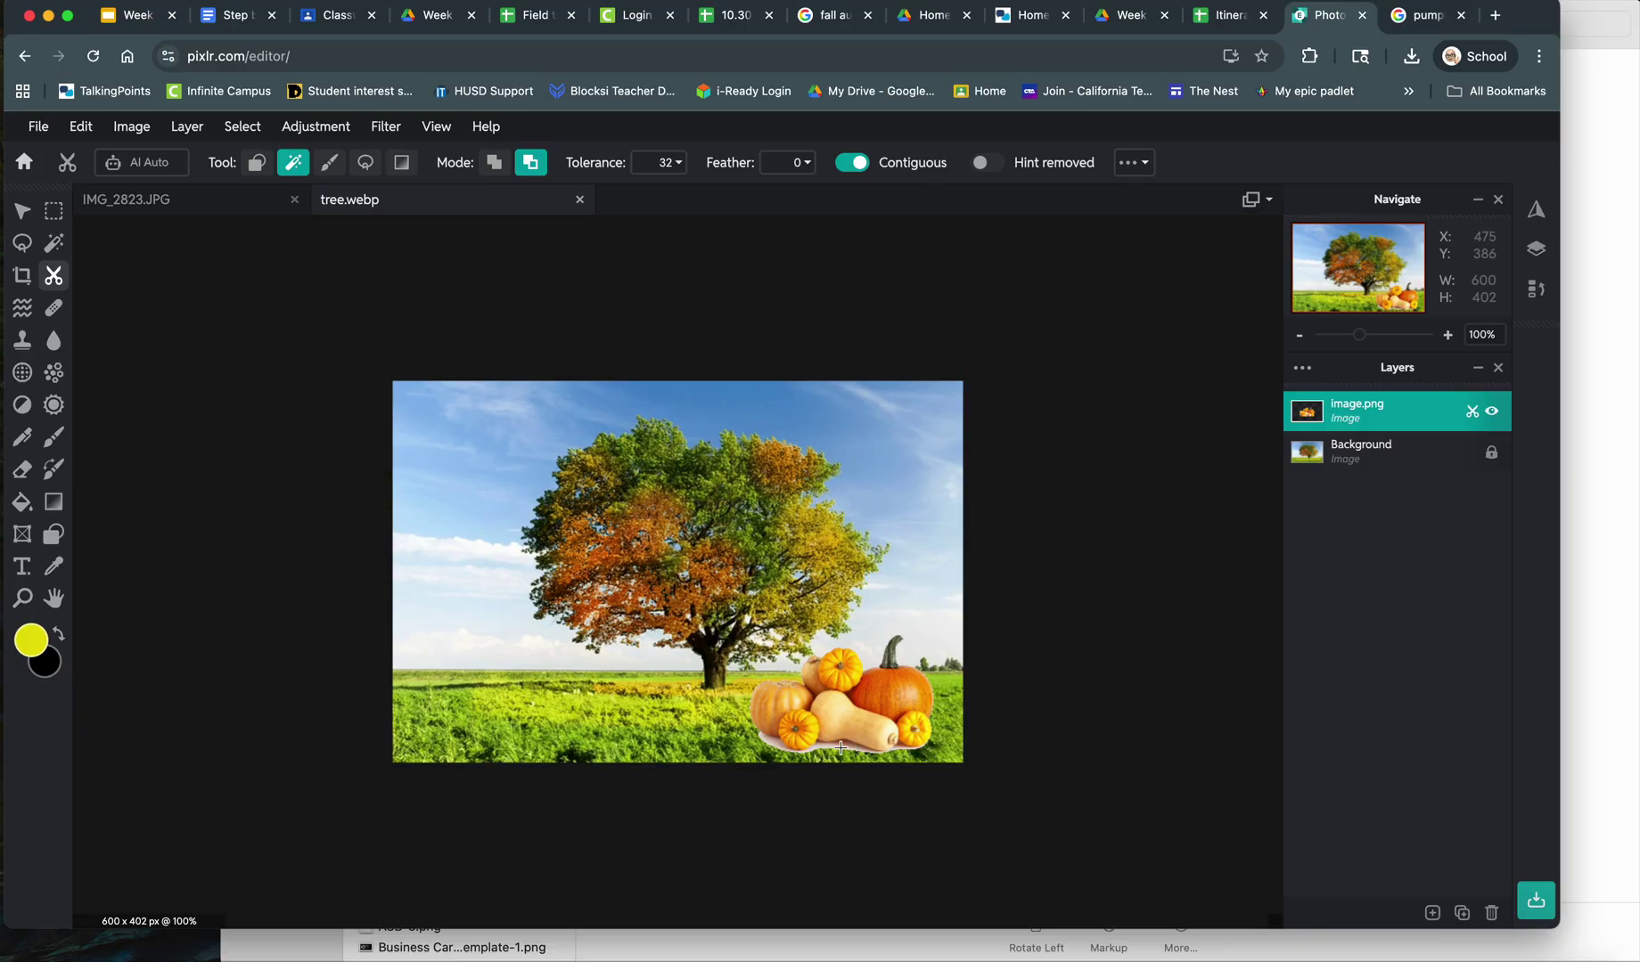
{"action": "left_click", "coordinate": [769, 742]}
- Add an empty layer directly above the Background layer, beneath the pumpkin image
{"action": "left_click", "coordinate": [1342, 440]}
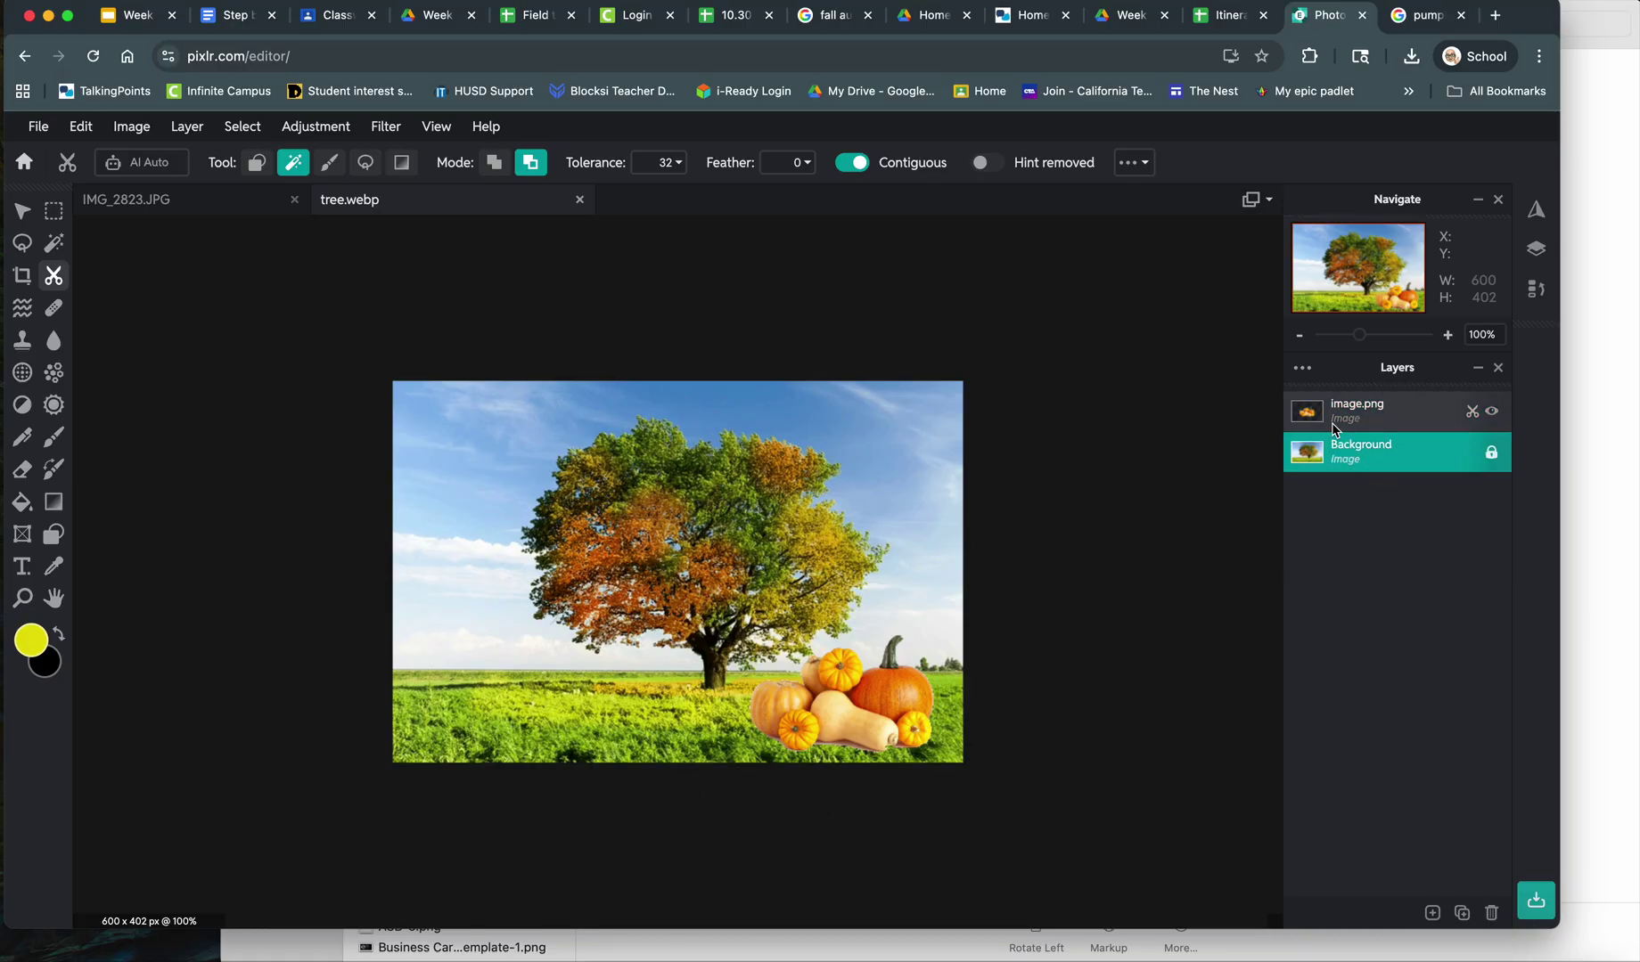
{"action": "left_click", "coordinate": [1431, 913]}
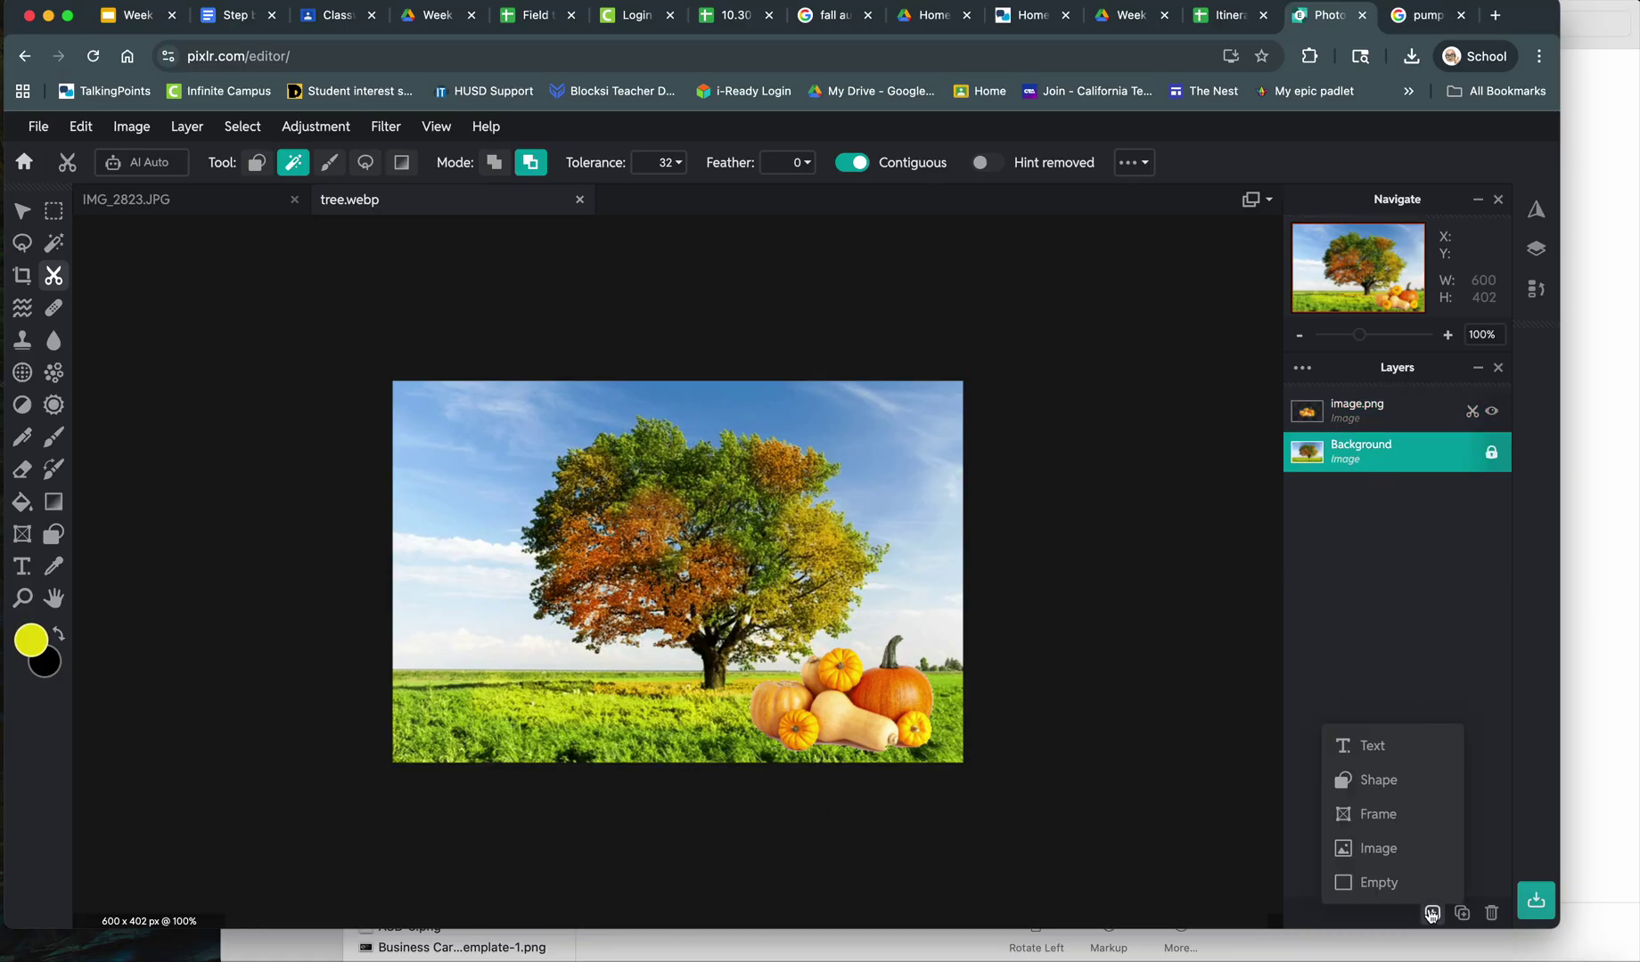
{"action": "left_click", "coordinate": [1431, 913]}
{"action": "left_click", "coordinate": [1432, 913]}
{"action": "left_click", "coordinate": [1380, 883]}
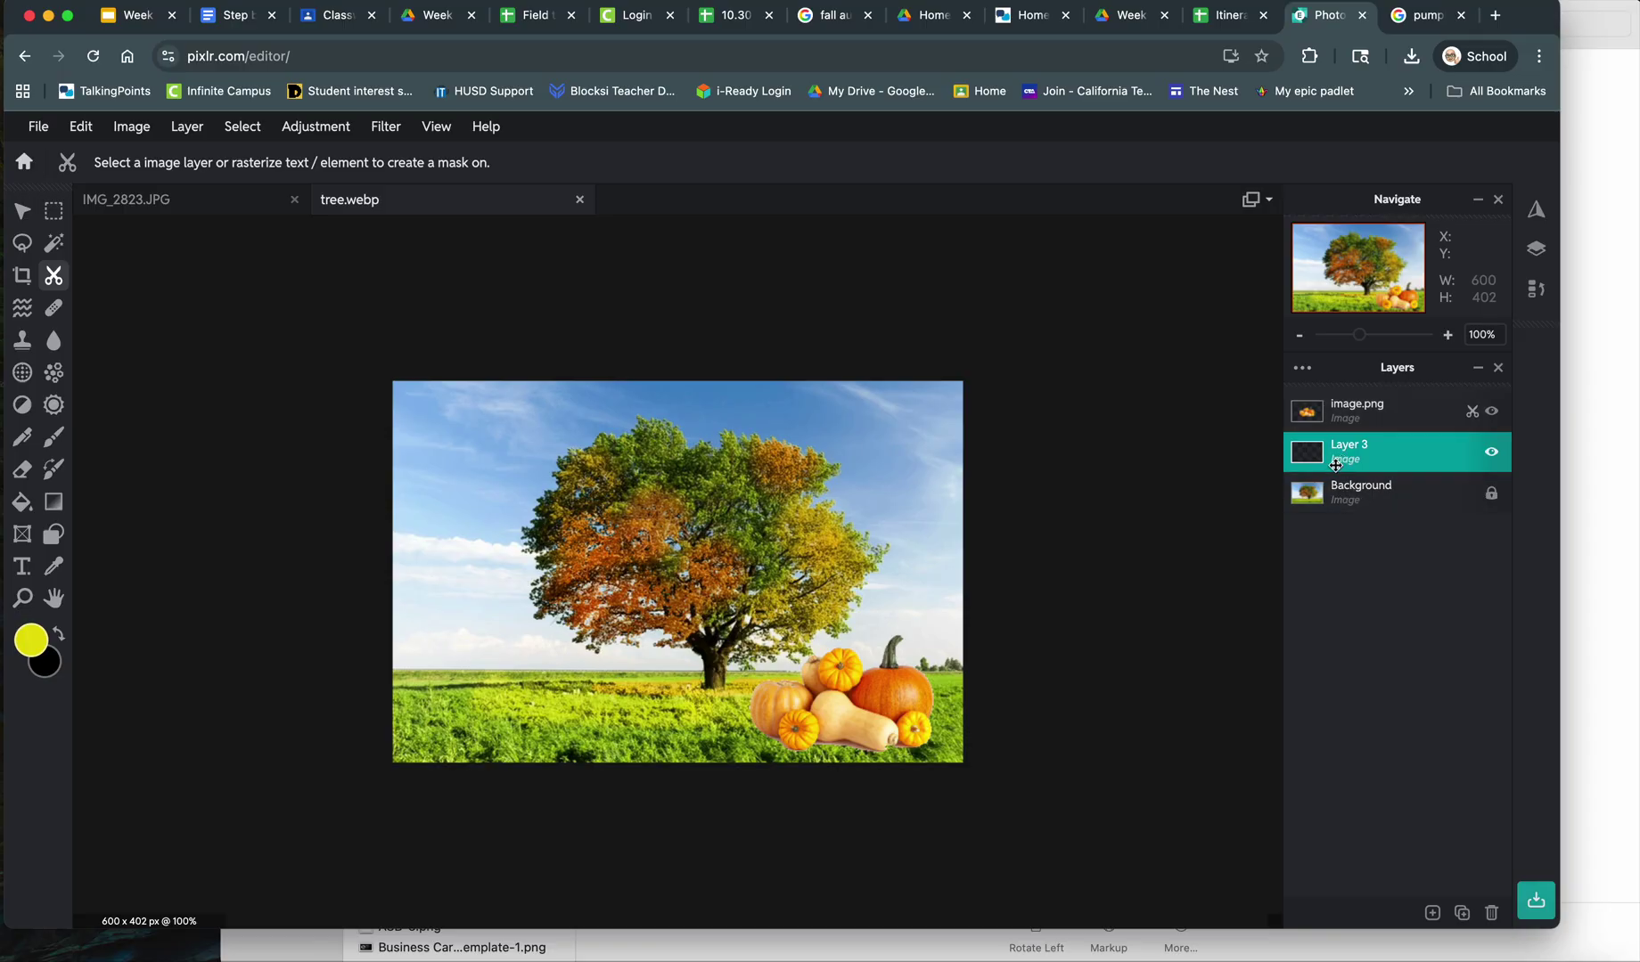
- Set up the Draw brush with a soft circular tip of about 39 px, 25% softness and black as its color
{"action": "left_click", "coordinate": [54, 442]}
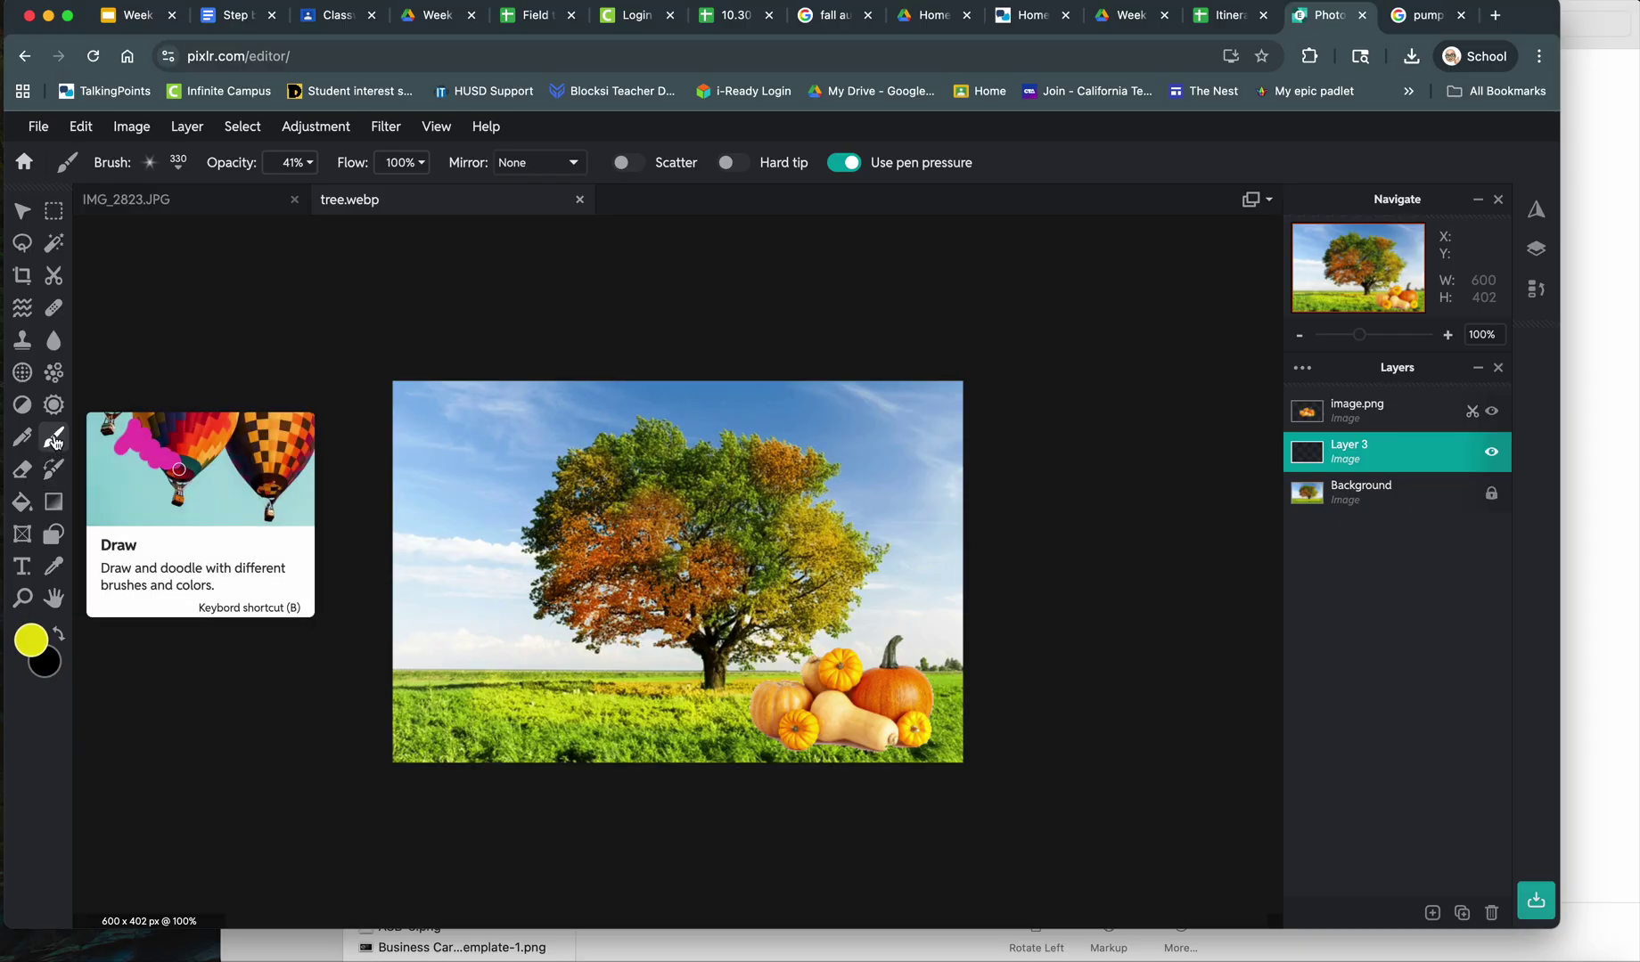
{"action": "left_click", "coordinate": [152, 165]}
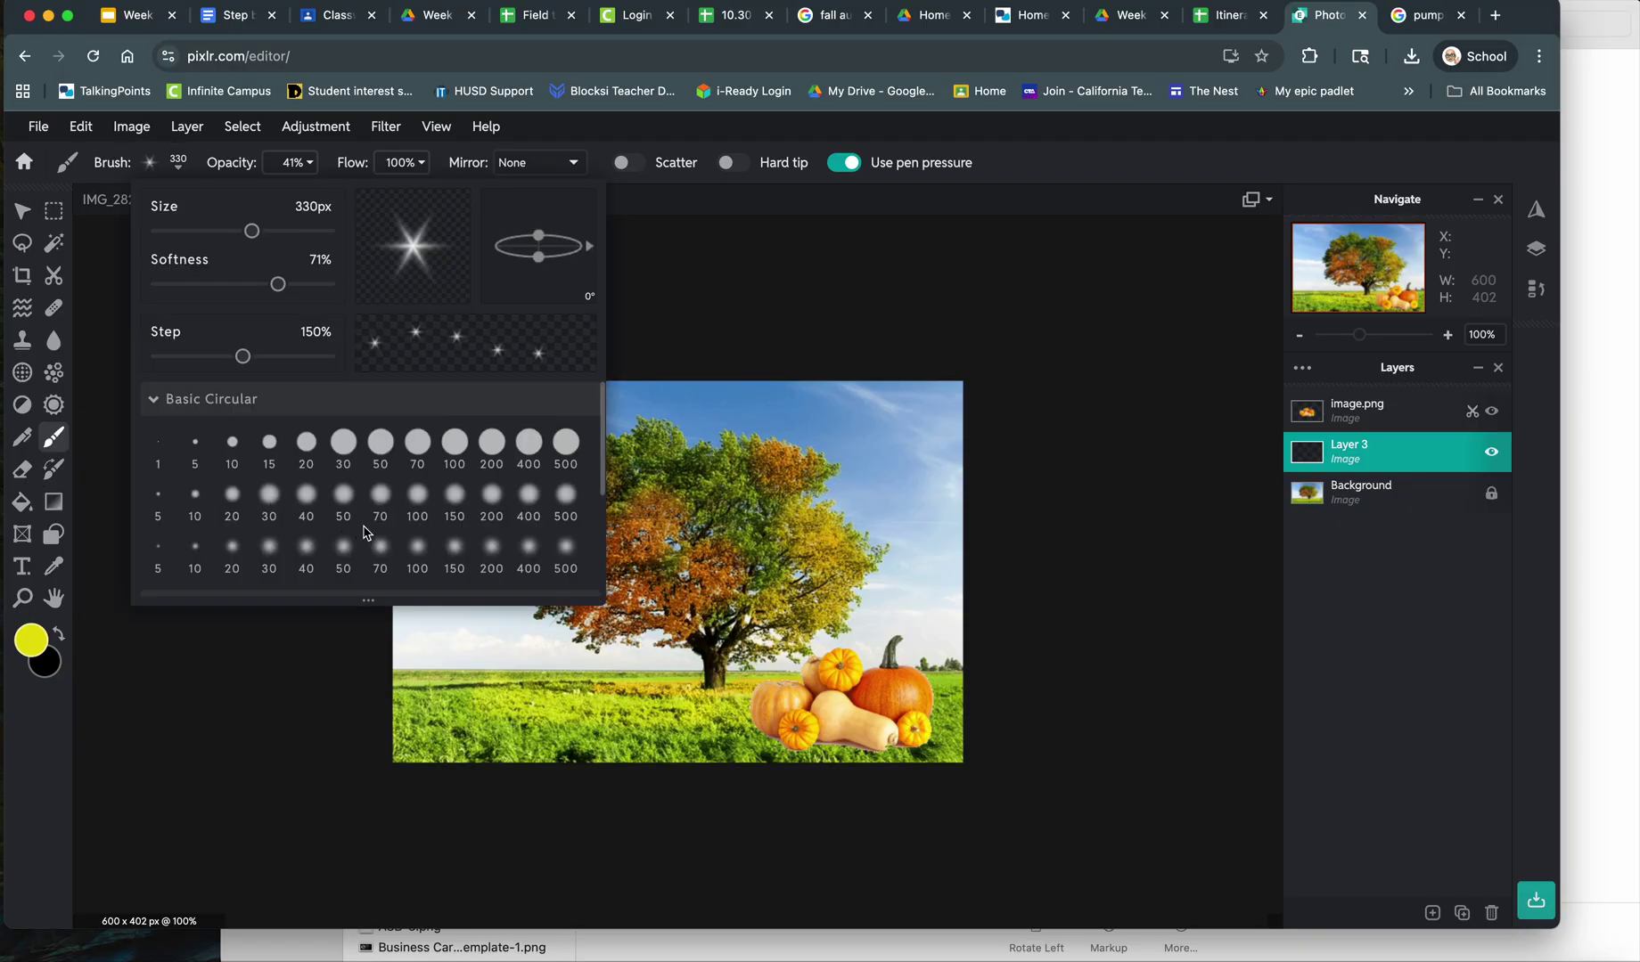
{"action": "left_click", "coordinate": [455, 504]}
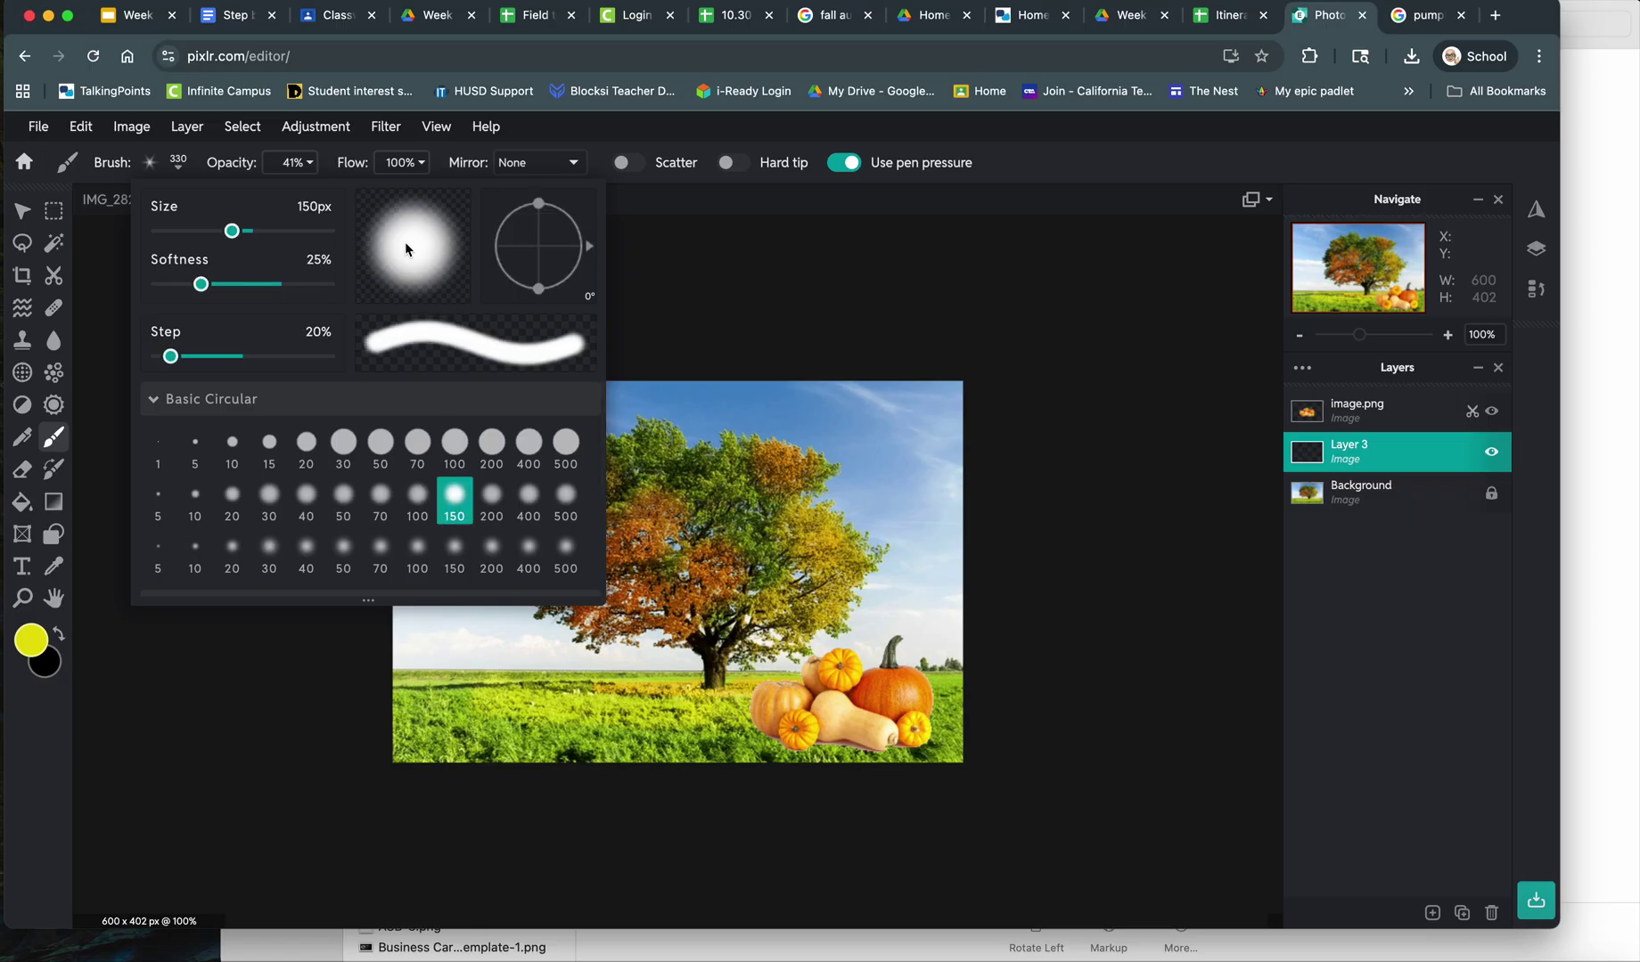
{"action": "left_click", "coordinate": [57, 635]}
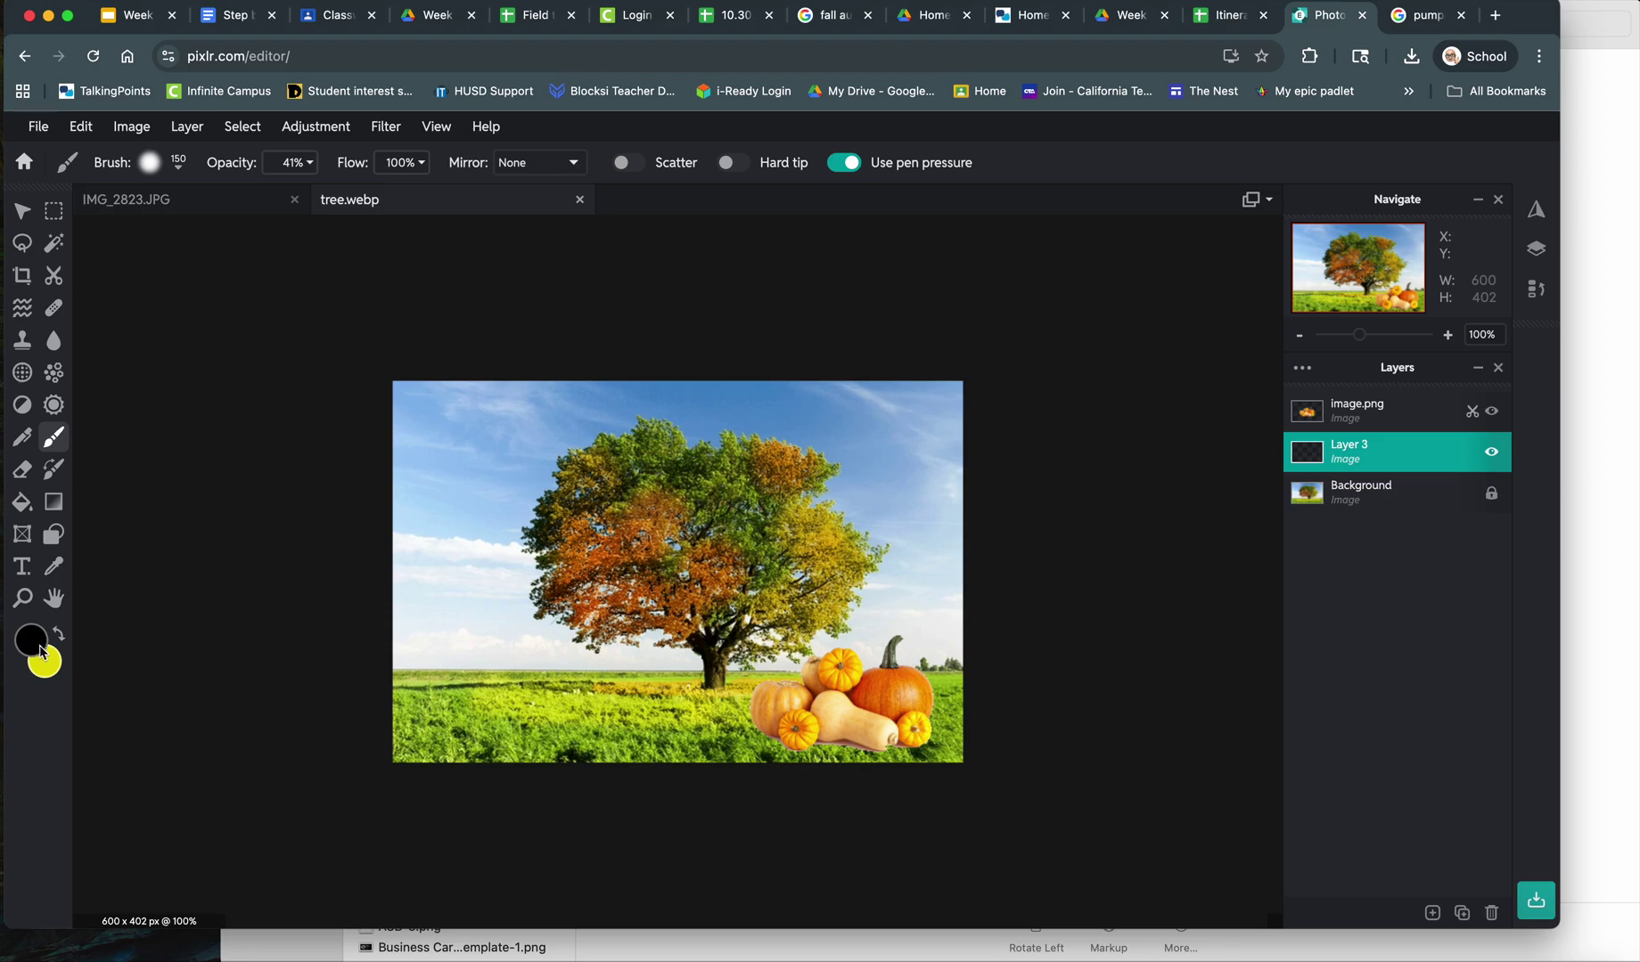
{"action": "left_click", "coordinate": [57, 636]}
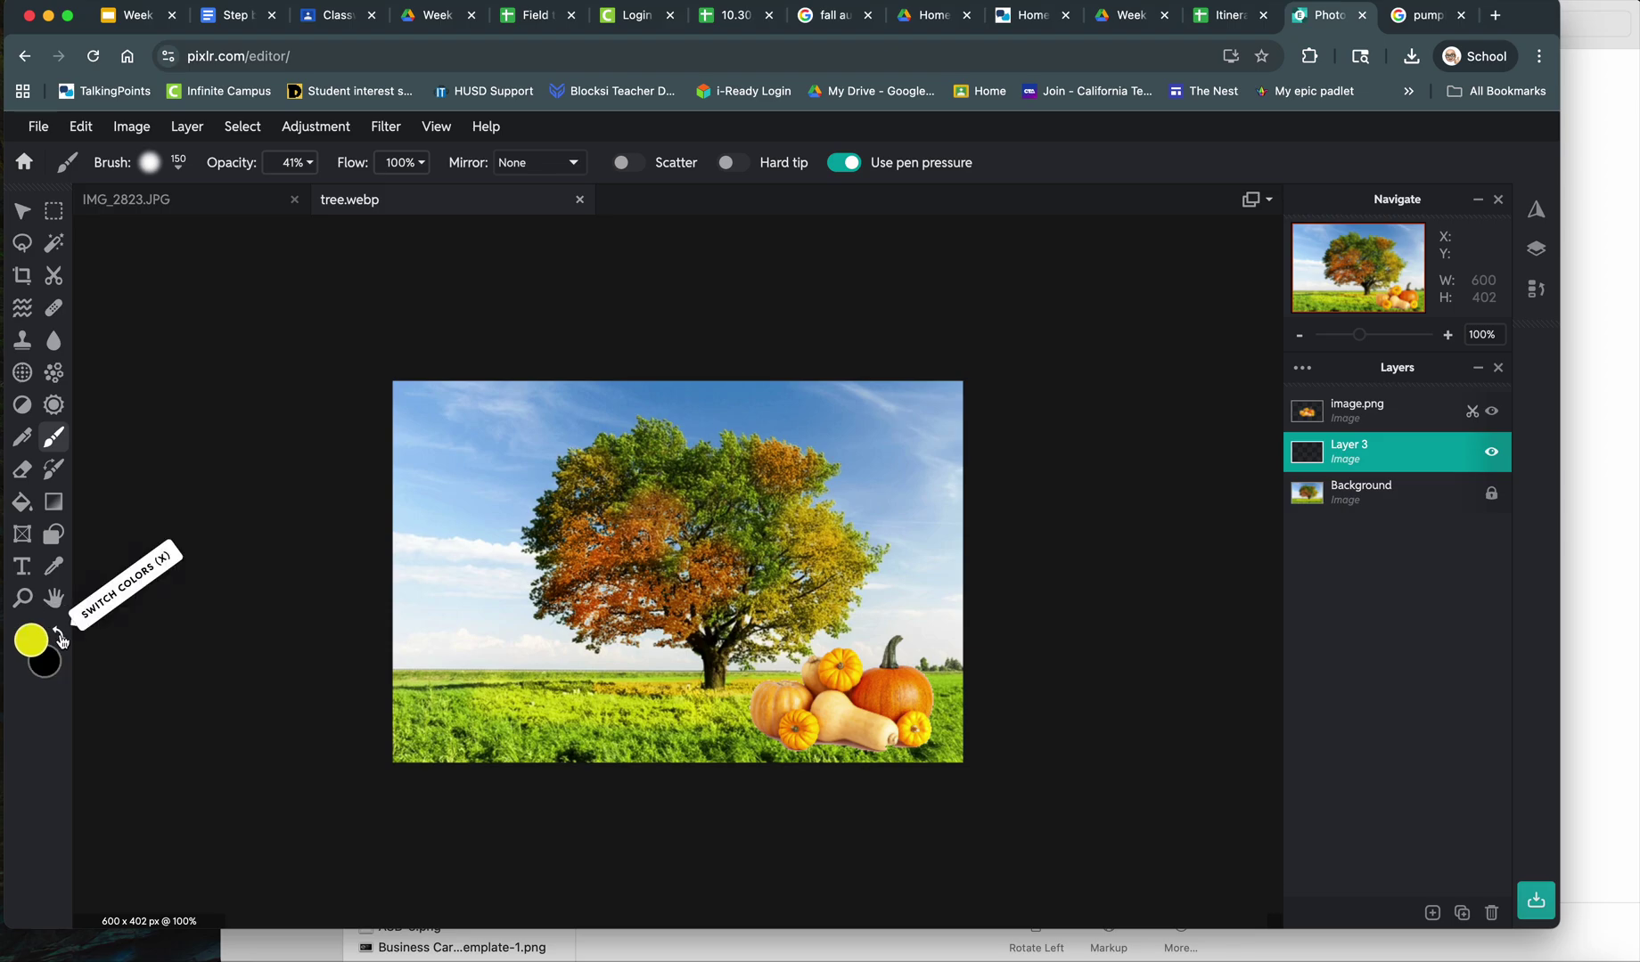
{"action": "left_click", "coordinate": [58, 635]}
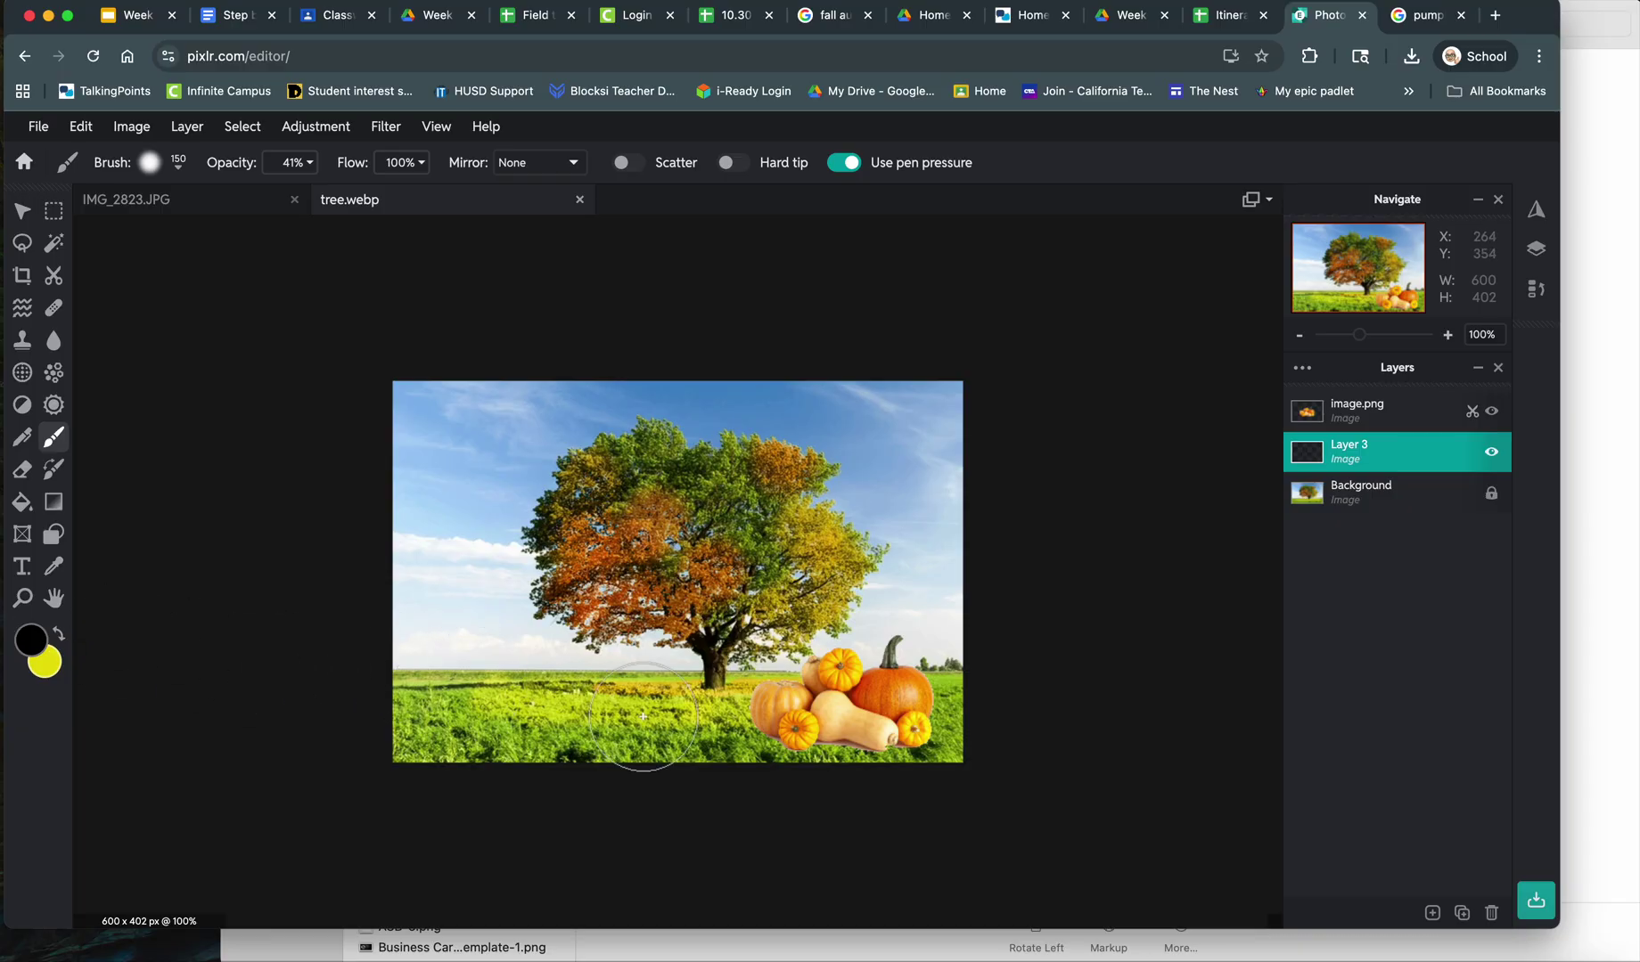
{"action": "left_click", "coordinate": [175, 166]}
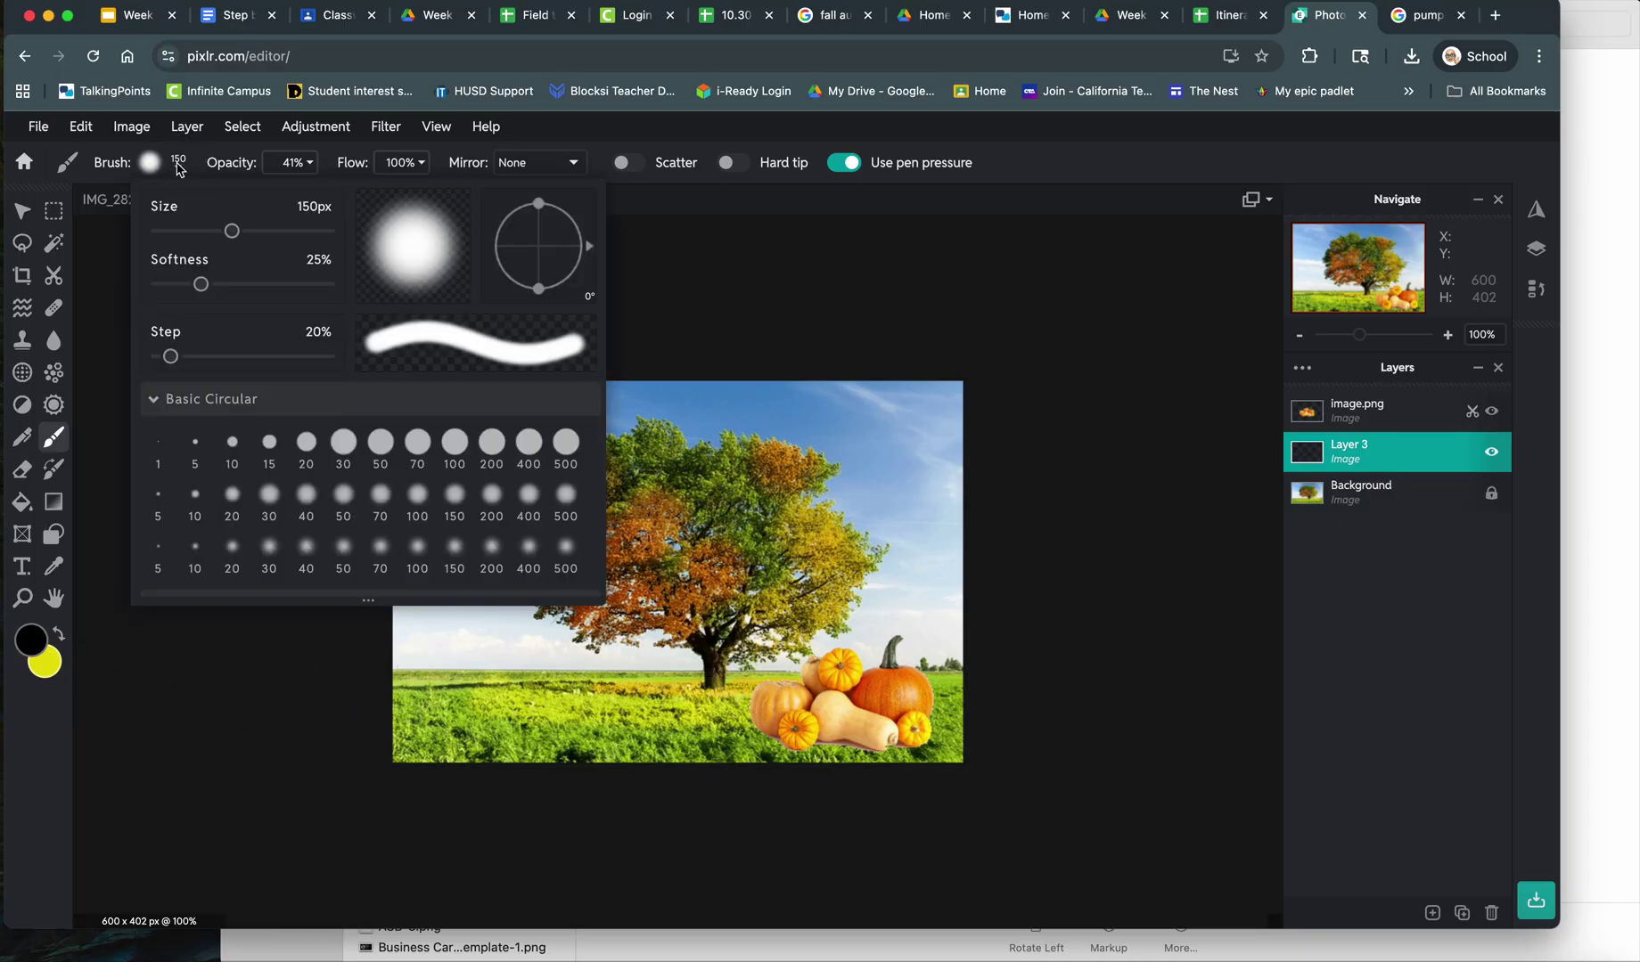
{"action": "left_click", "coordinate": [185, 230]}
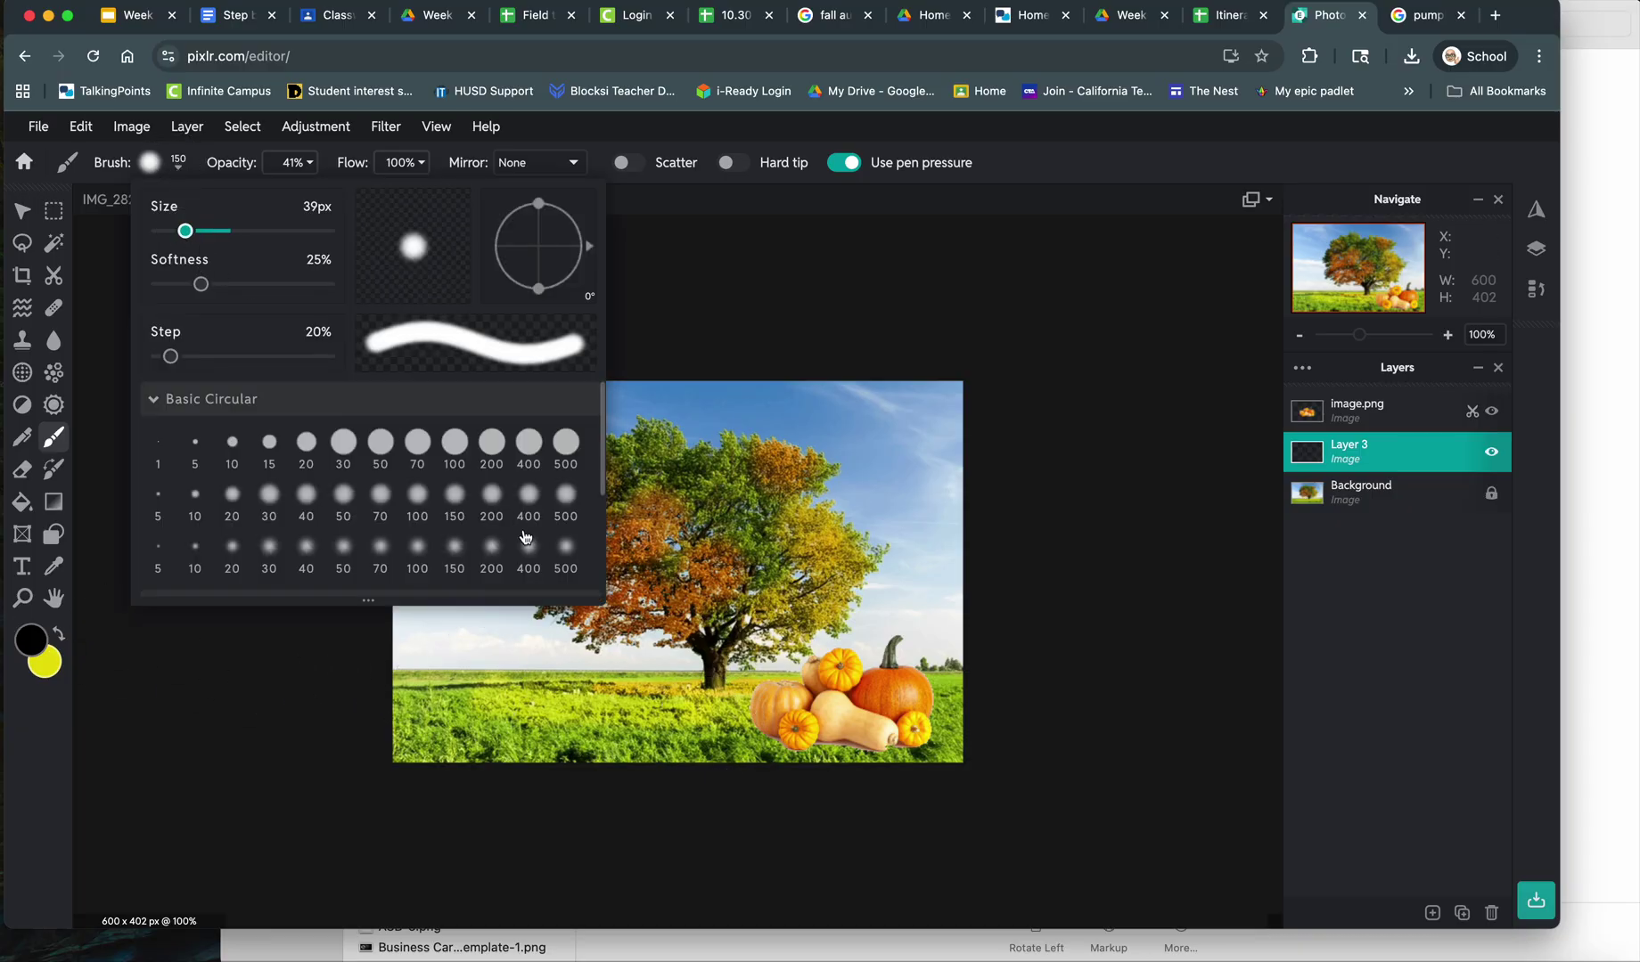
- Paint a soft black shadow on the empty layer along the grass beneath the pumpkins
{"action": "left_click", "coordinate": [756, 733]}
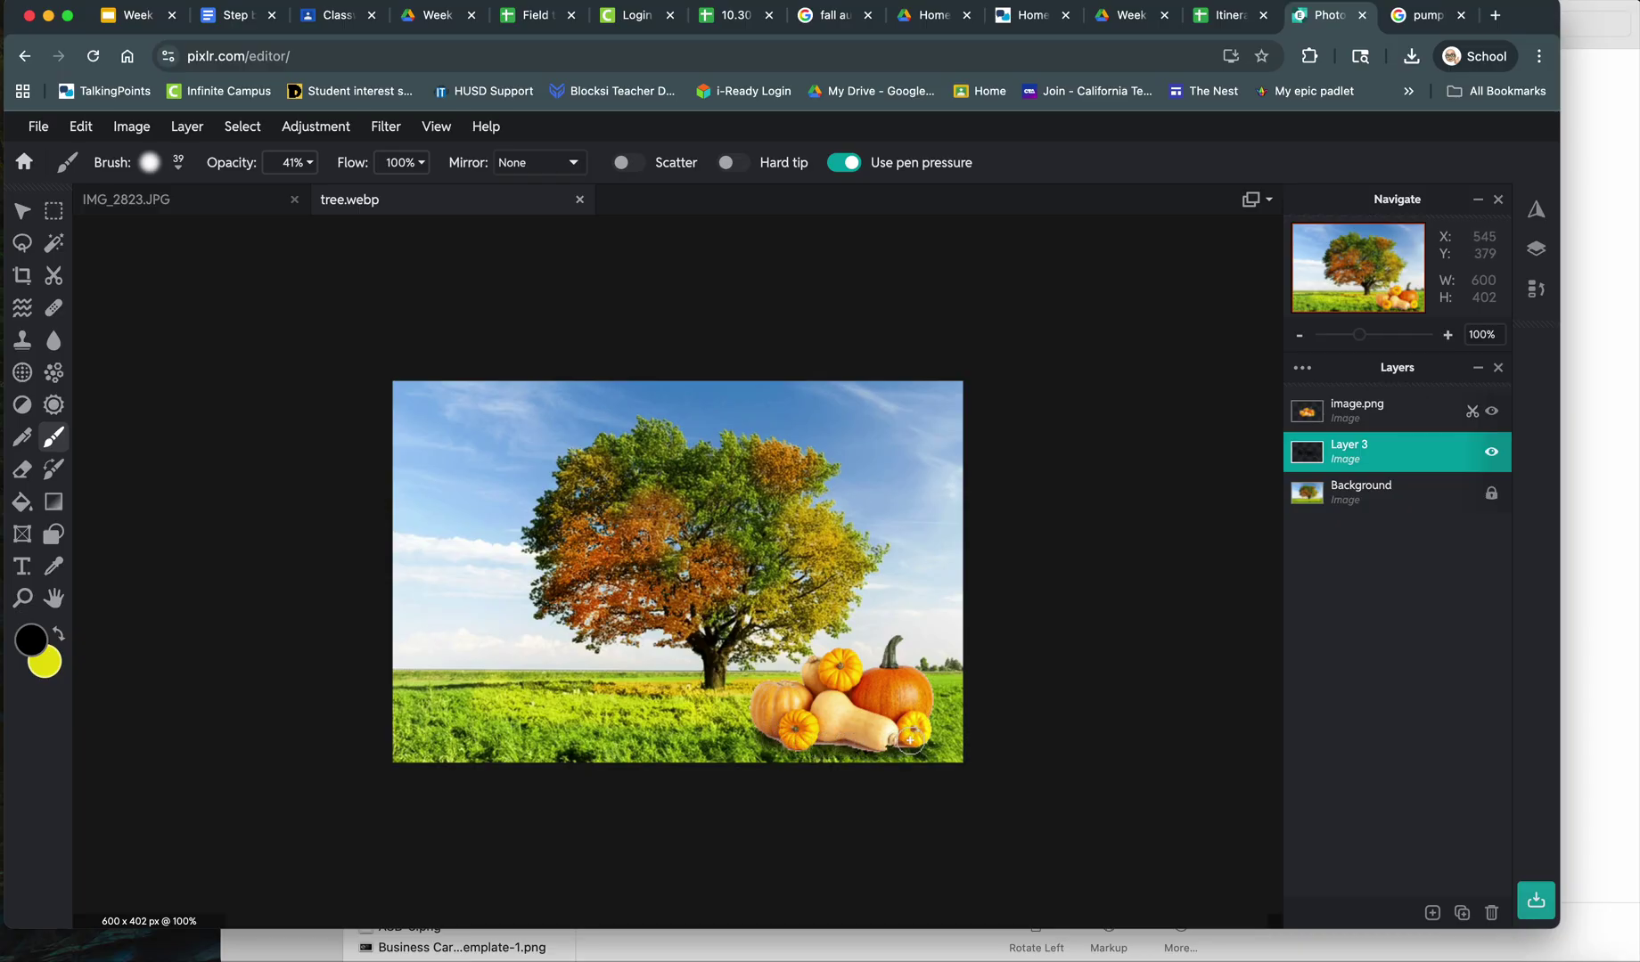
{"action": "left_click_drag", "start_coordinate": [925, 737], "coordinate": [909, 741]}
{"action": "left_click_drag", "start_coordinate": [755, 729], "coordinate": [794, 748]}
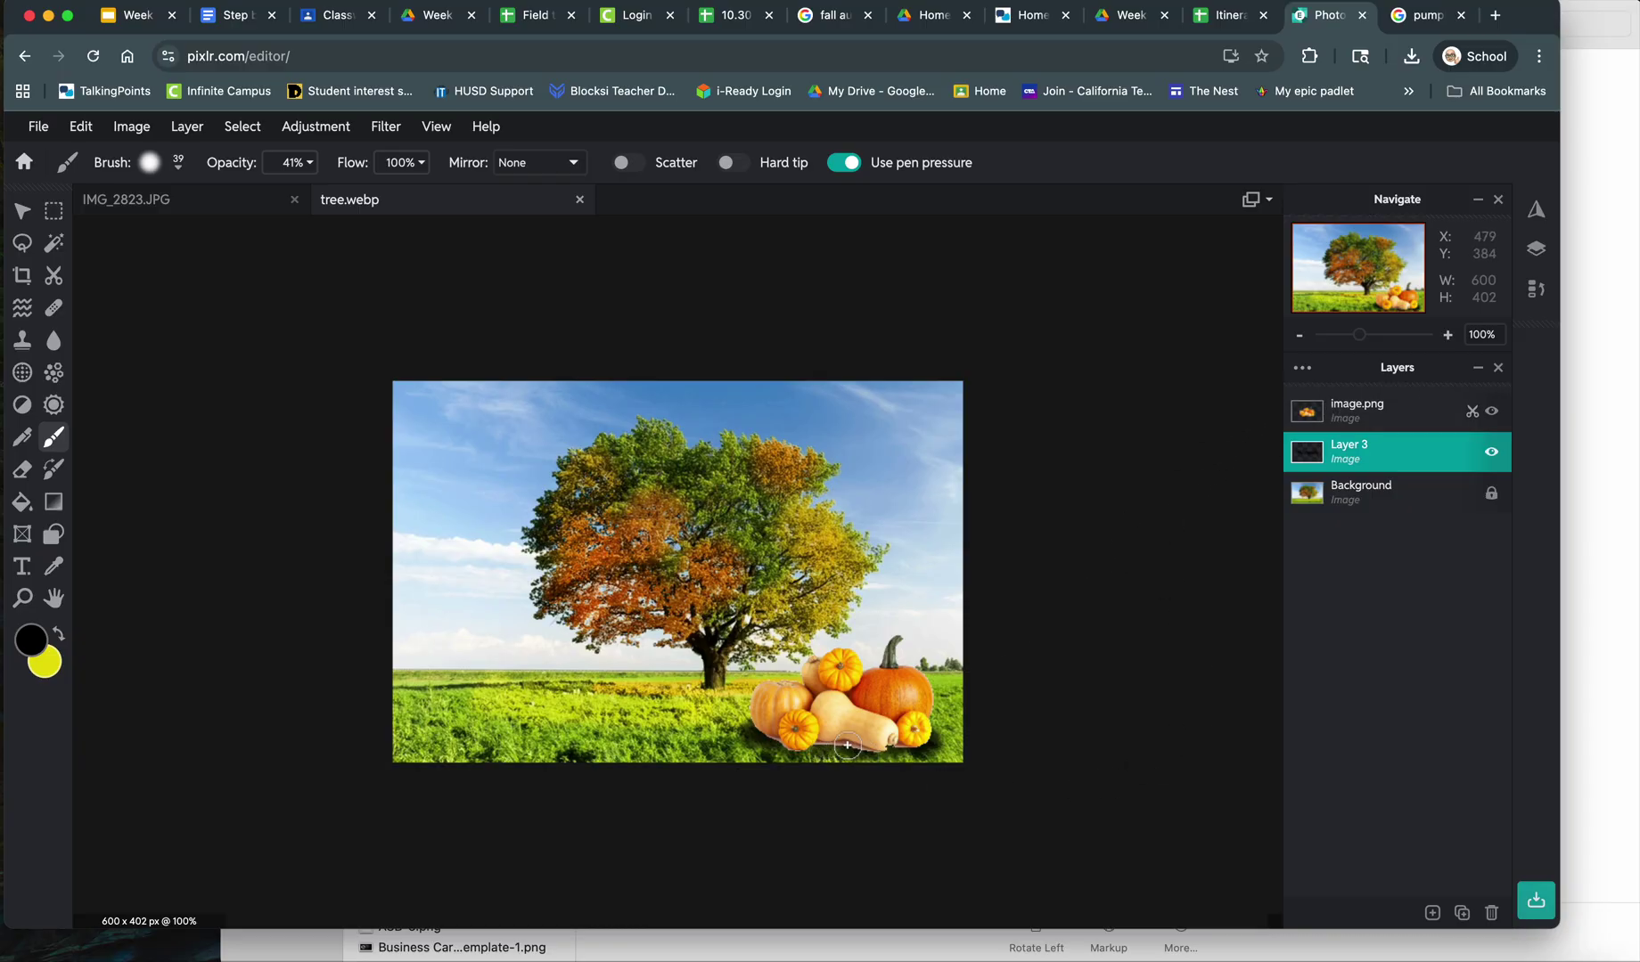
- Select the pumpkin layer and set the Cutout tool's mask brush to about 16 px
{"action": "scroll", "coordinate": [848, 746], "scroll_direction": "up", "scroll_amount": 3}
{"action": "scroll", "coordinate": [853, 747], "scroll_direction": "down", "scroll_amount": 3}
{"action": "scroll", "coordinate": [853, 747], "scroll_direction": "up", "scroll_amount": 4}
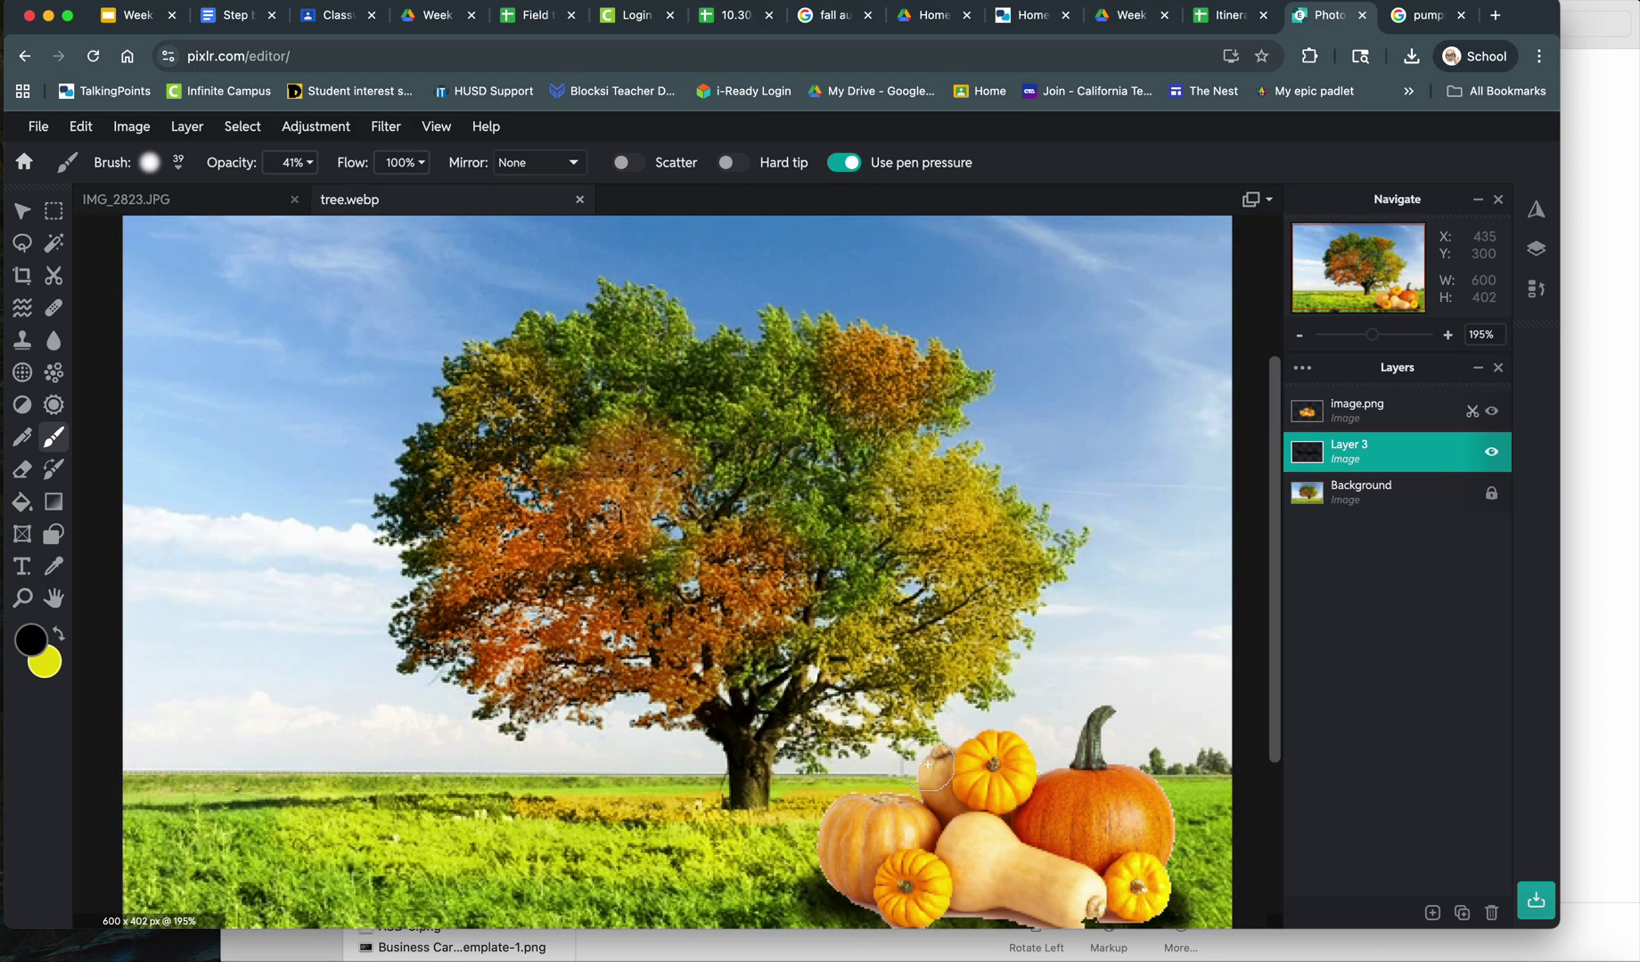
{"action": "scroll", "coordinate": [897, 604], "scroll_direction": "down", "scroll_amount": 4}
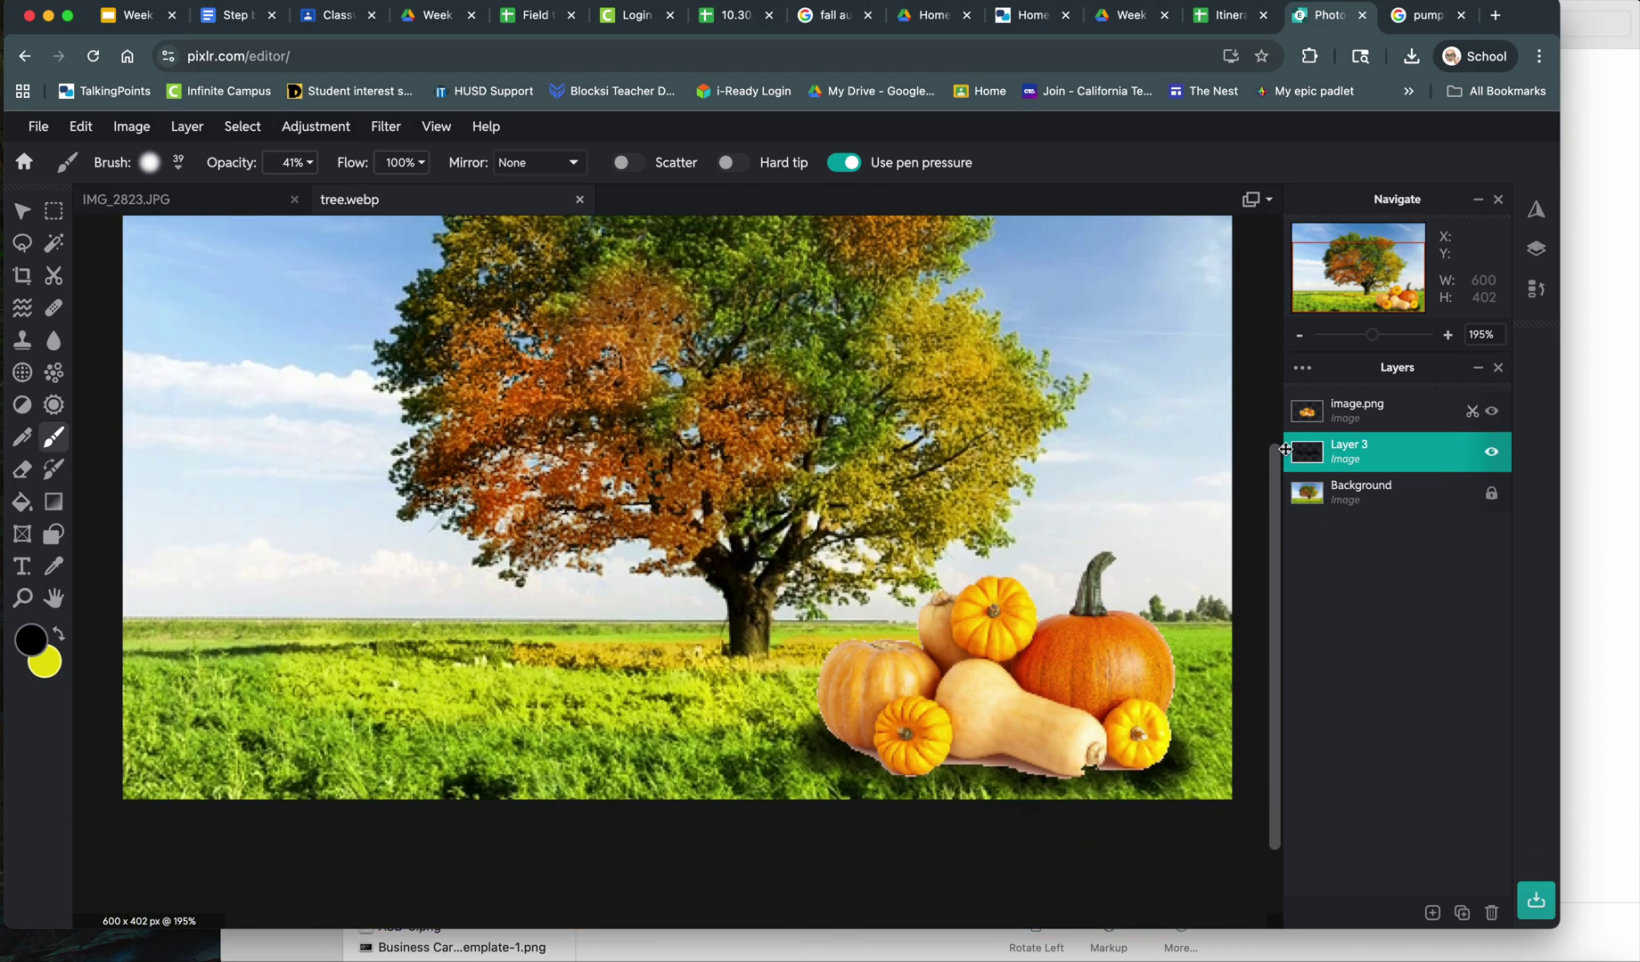
{"action": "left_click", "coordinate": [1348, 415]}
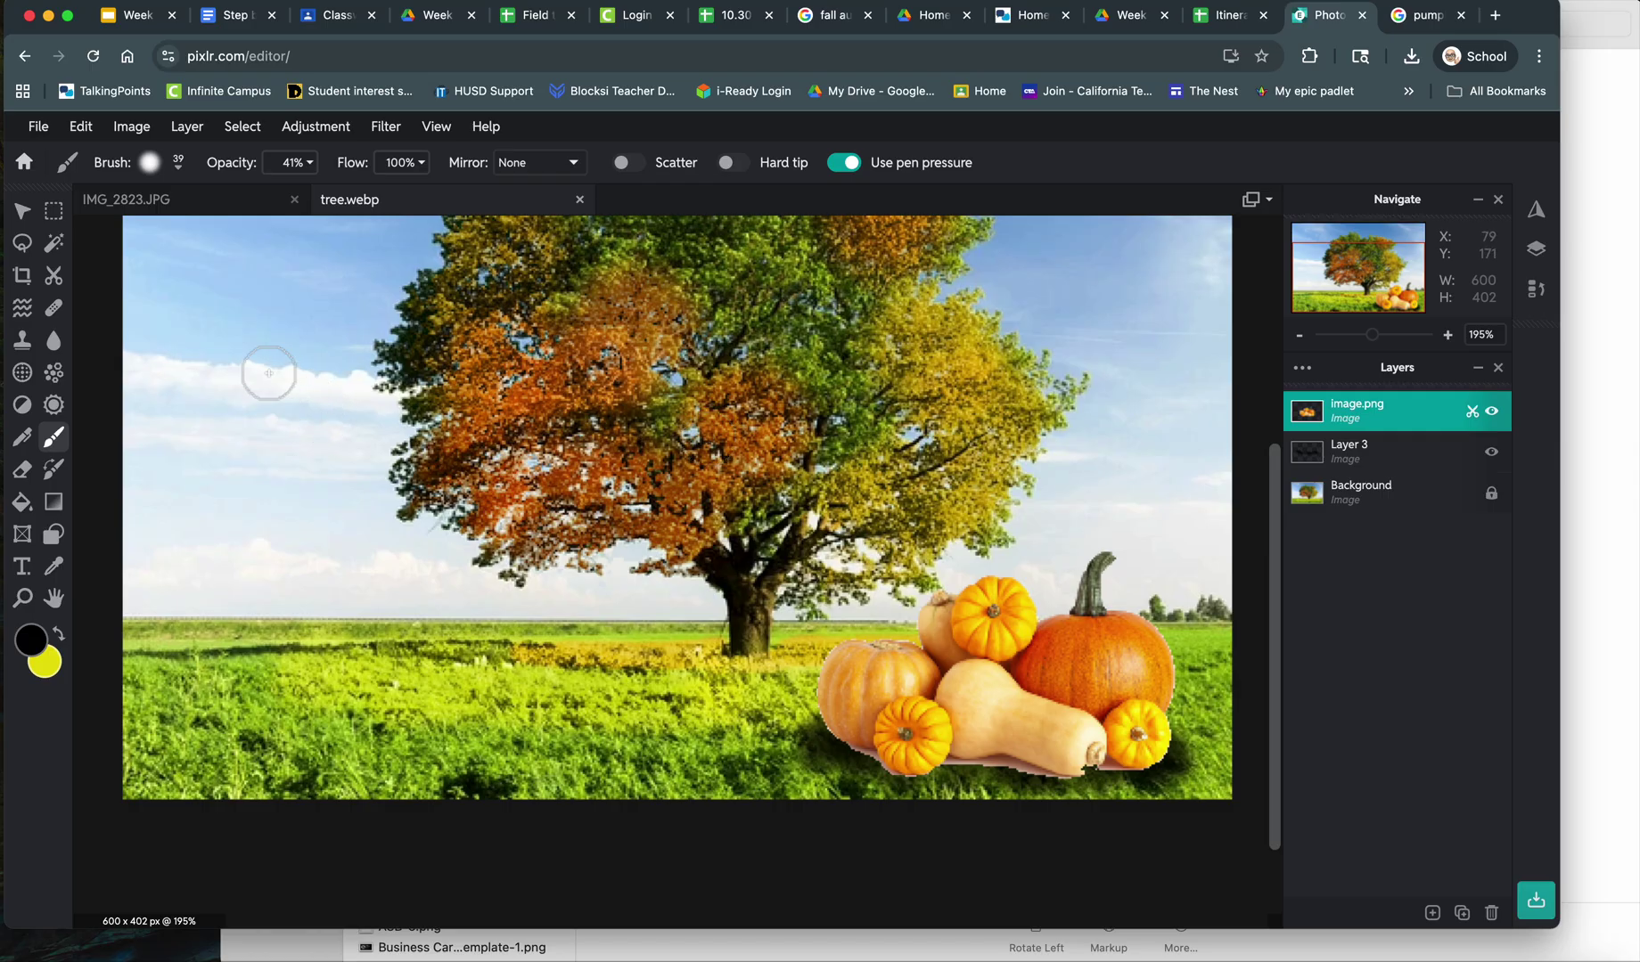
{"action": "left_click", "coordinate": [54, 280]}
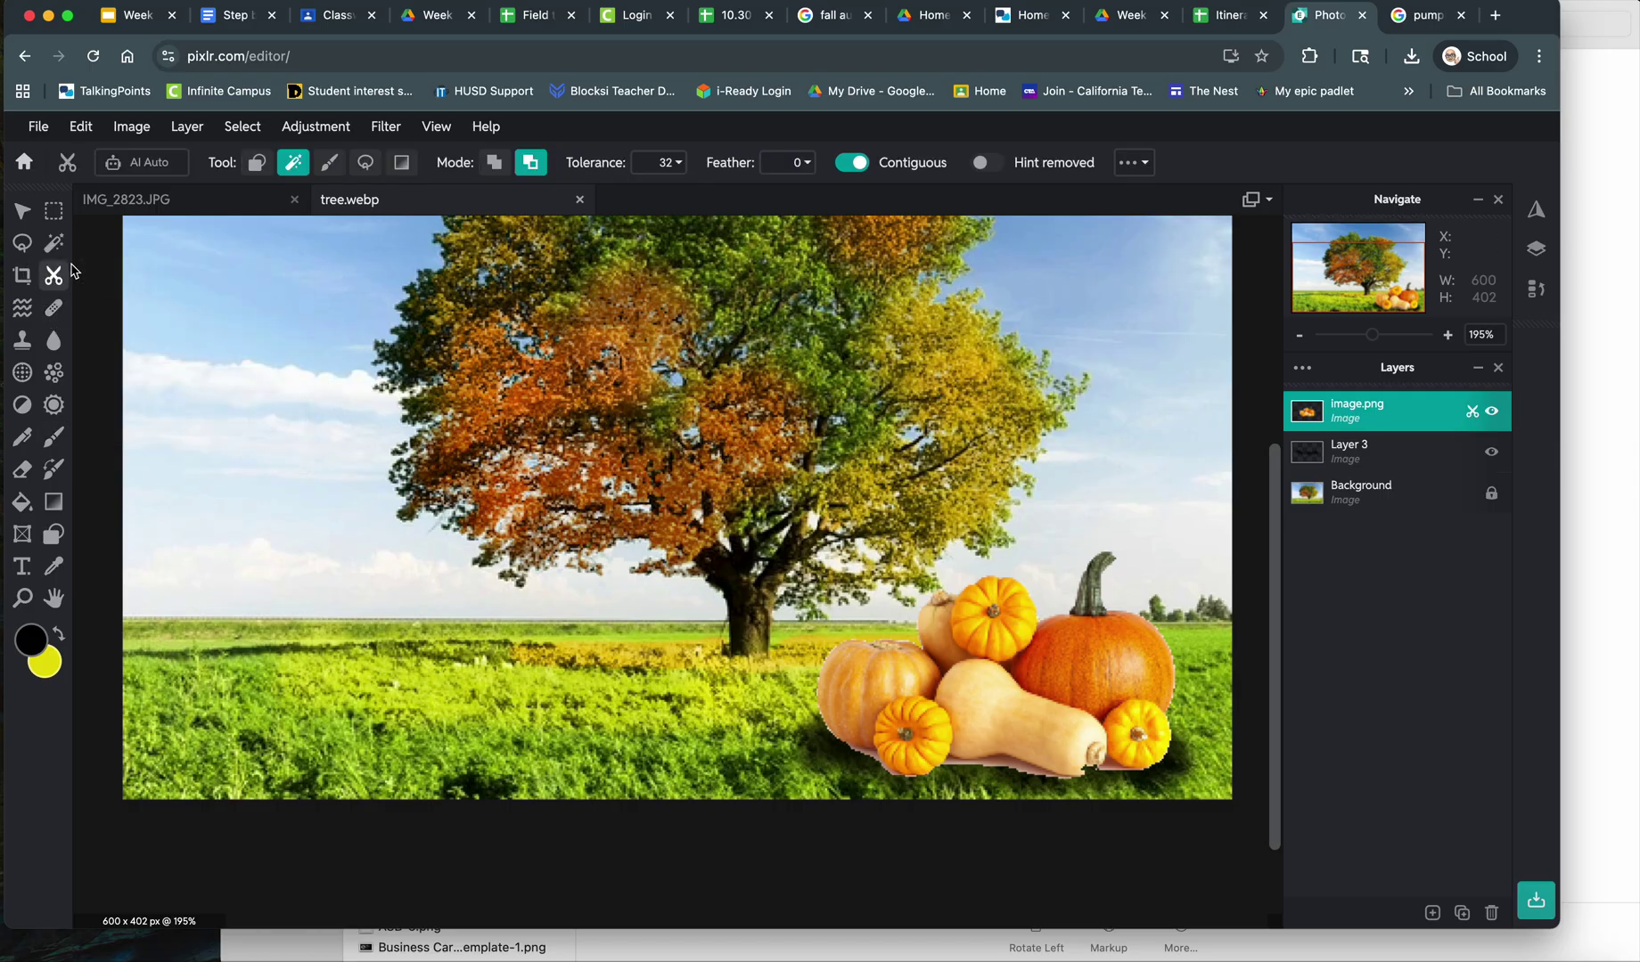
{"action": "left_click", "coordinate": [329, 169]}
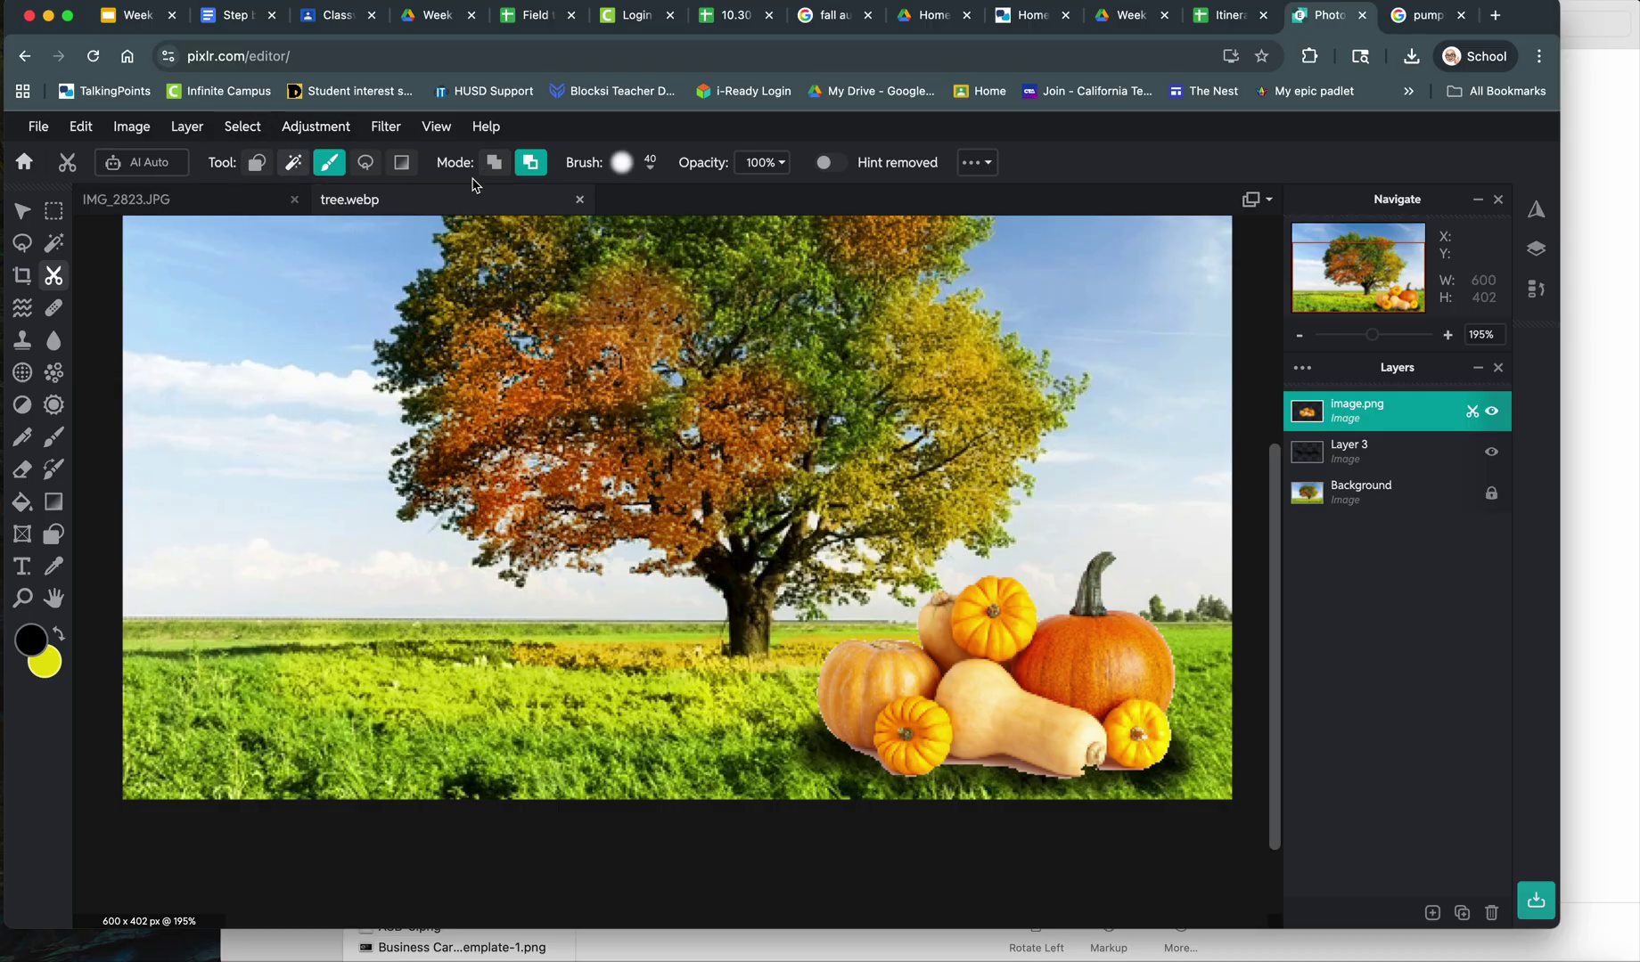
{"action": "left_click", "coordinate": [655, 166]}
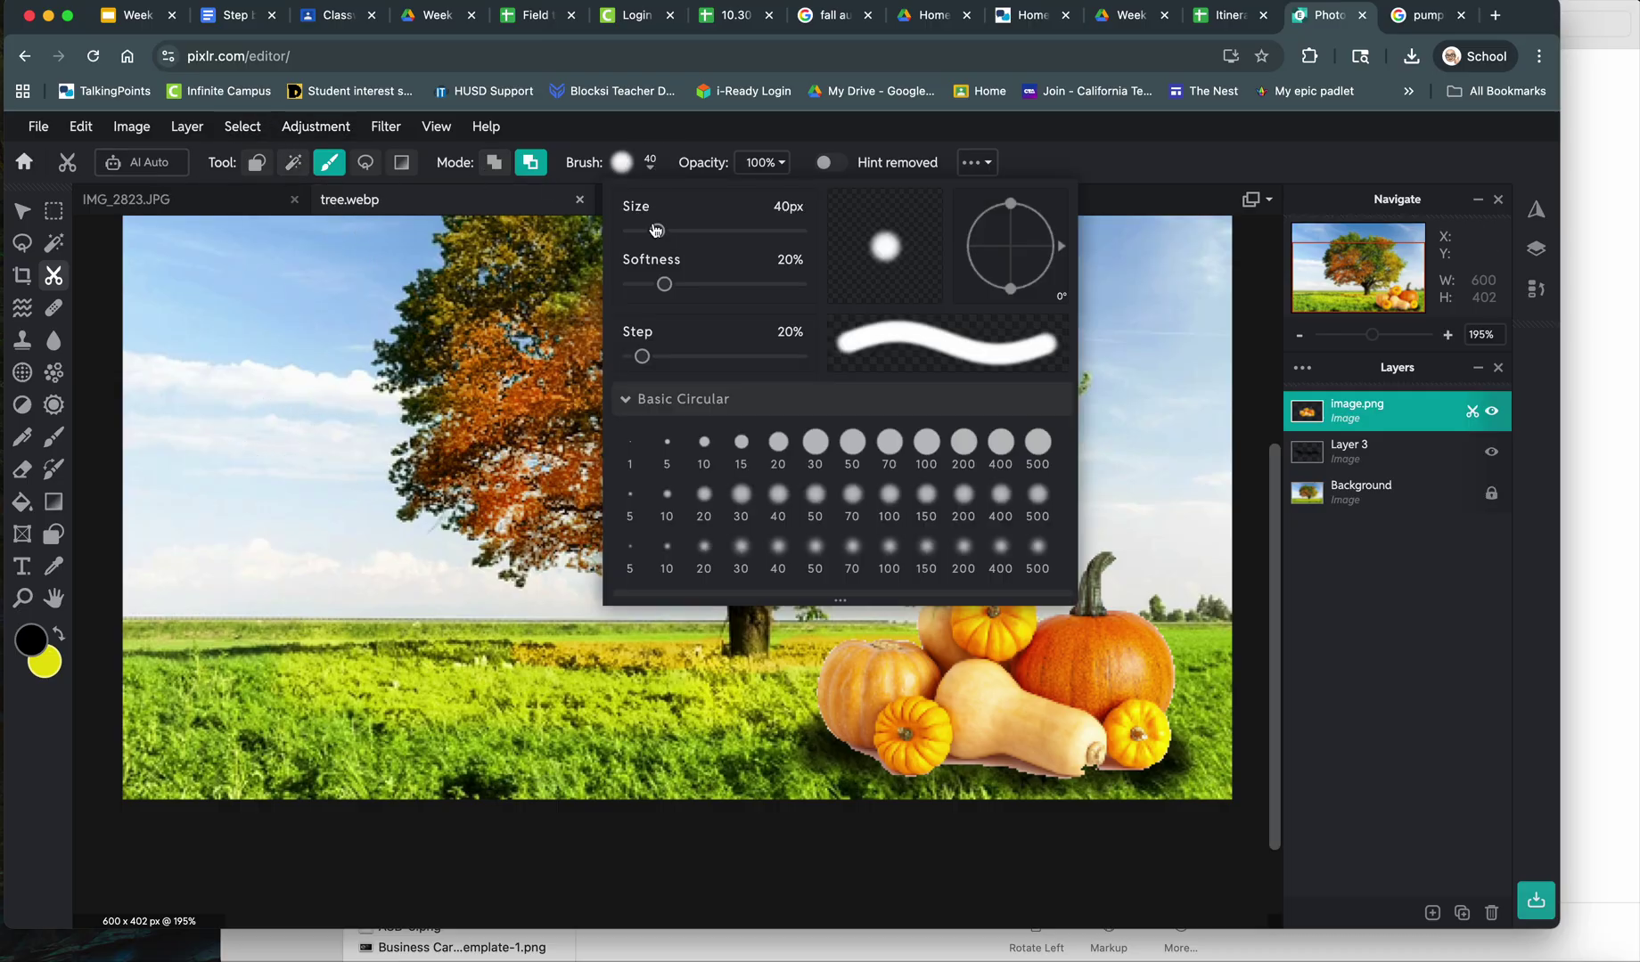
{"action": "left_click_drag", "start_coordinate": [655, 230], "coordinate": [641, 230]}
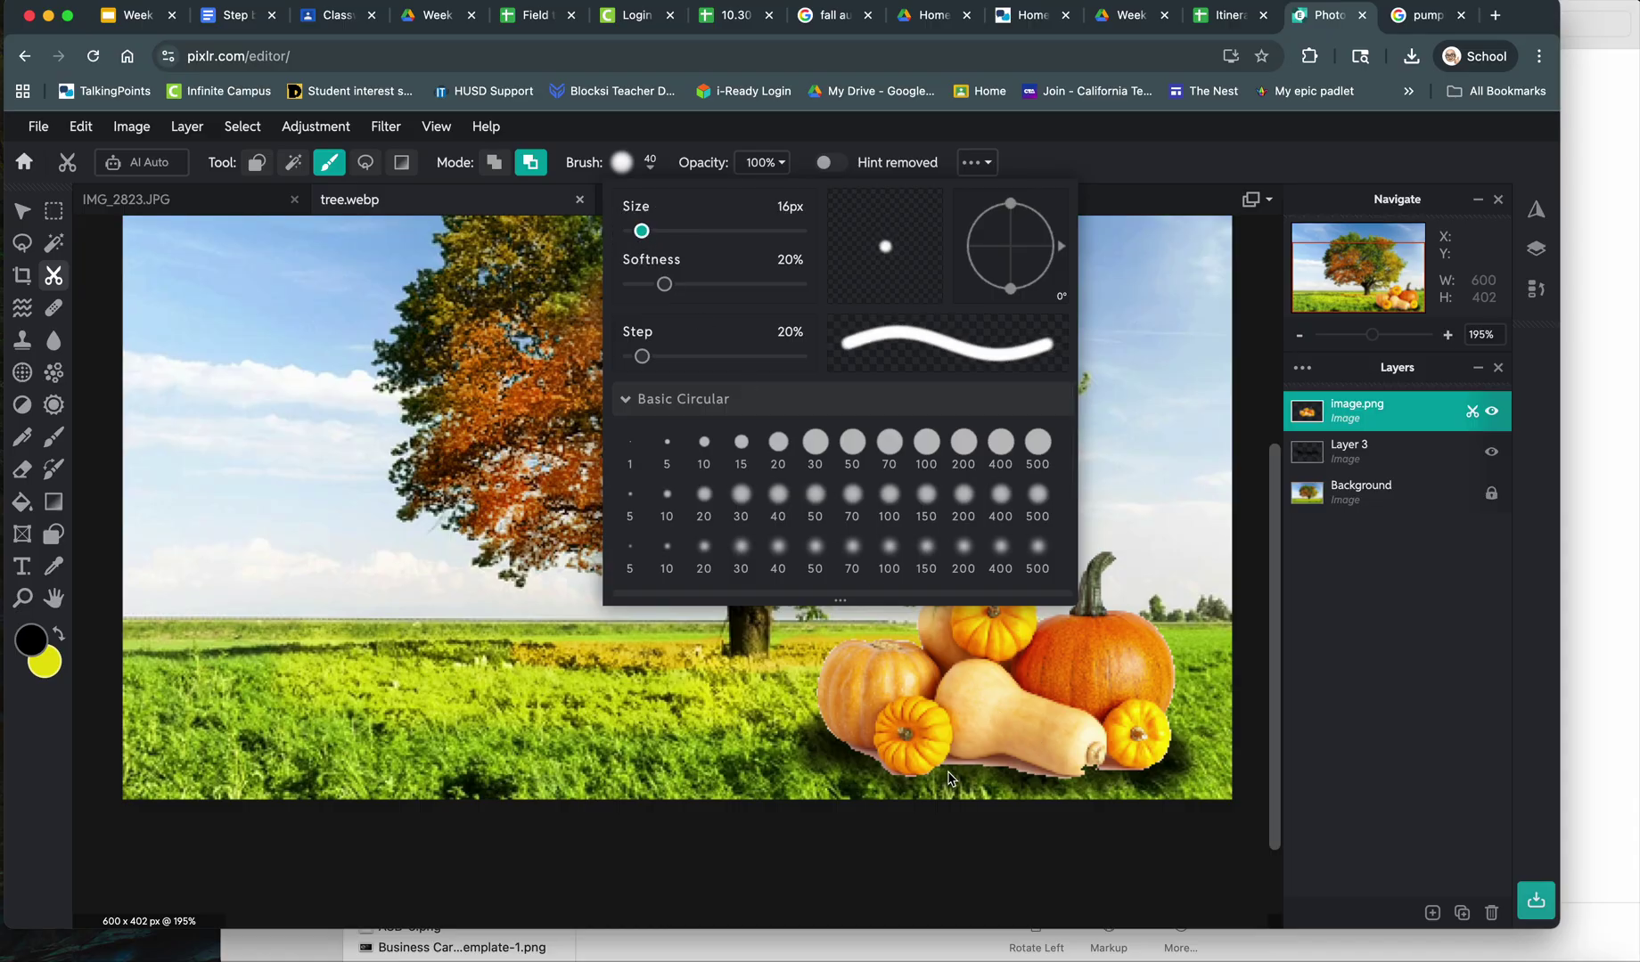
- Mask out the leftover white fringe under the butternut squash and along the lower-left edge of the pumpkins
{"action": "left_click", "coordinate": [950, 780]}
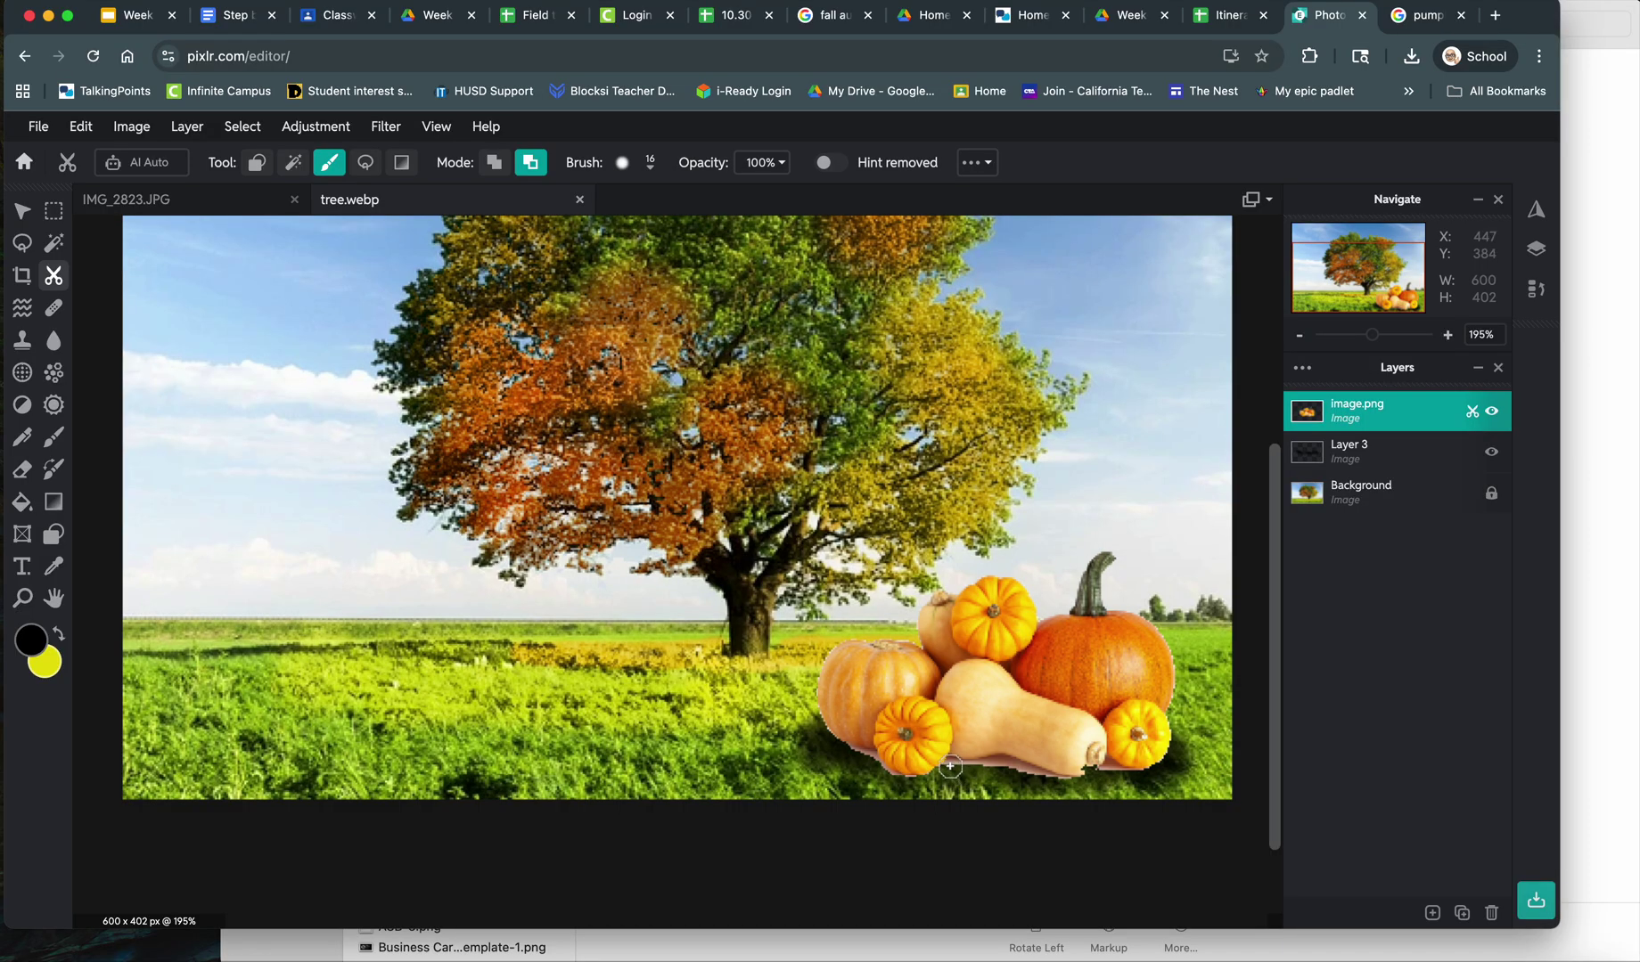
{"action": "left_click_drag", "start_coordinate": [950, 766], "coordinate": [1071, 789]}
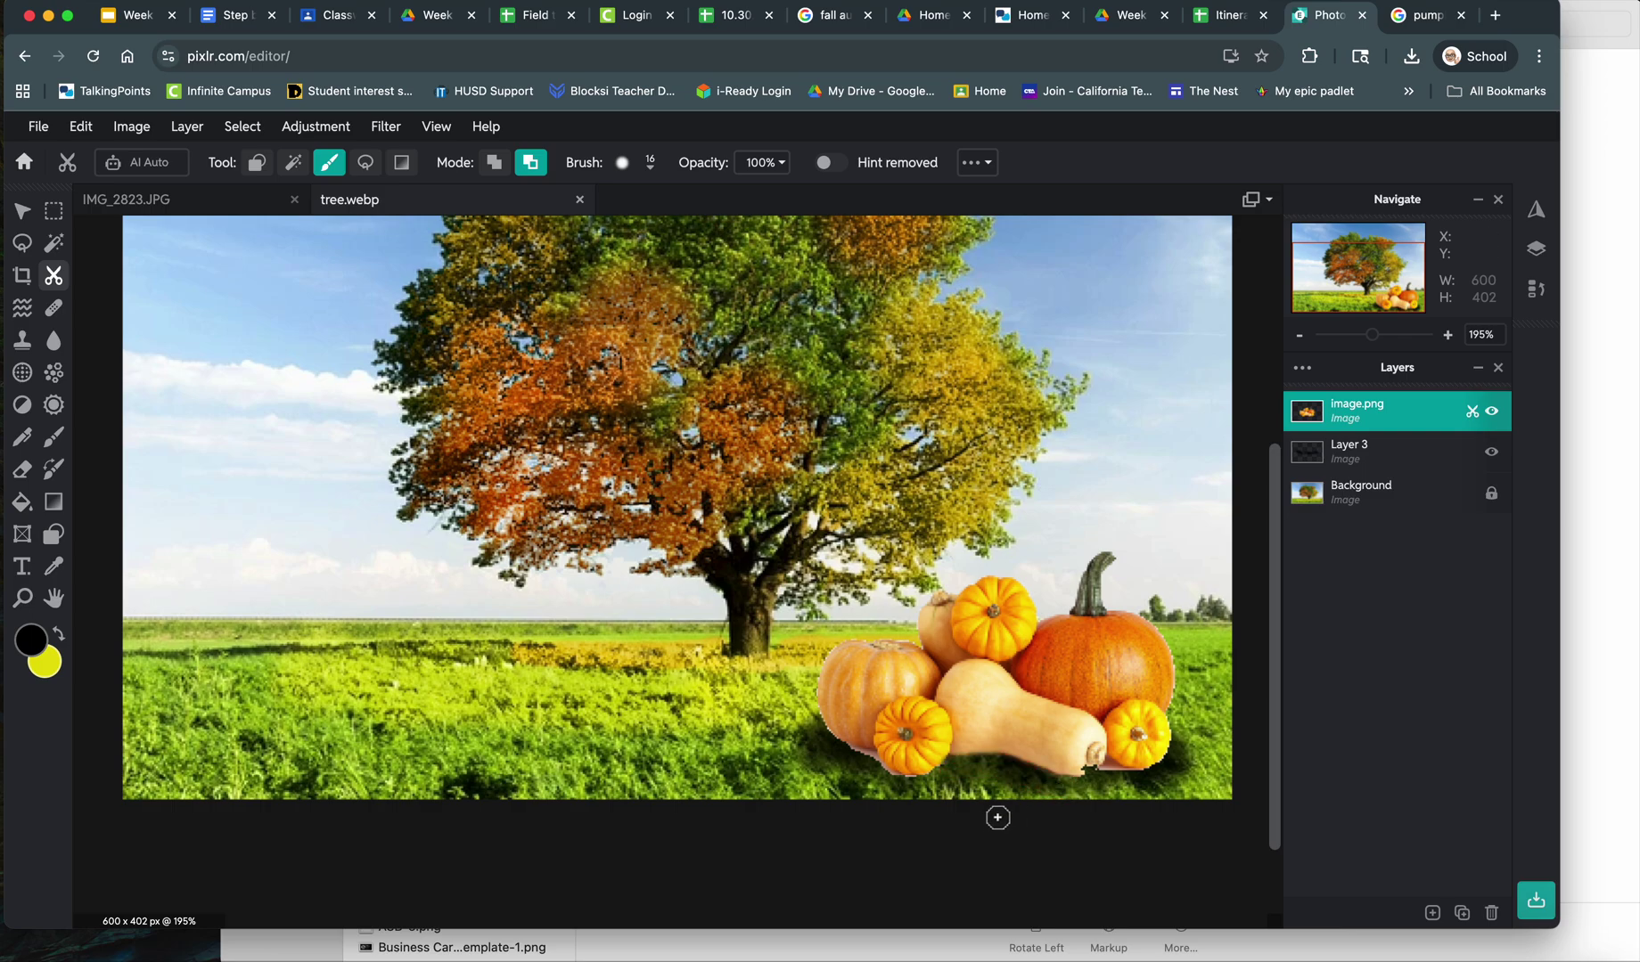
{"action": "left_click_drag", "start_coordinate": [837, 760], "coordinate": [898, 785]}
{"action": "scroll", "coordinate": [1236, 764], "scroll_direction": "down", "scroll_amount": 3}
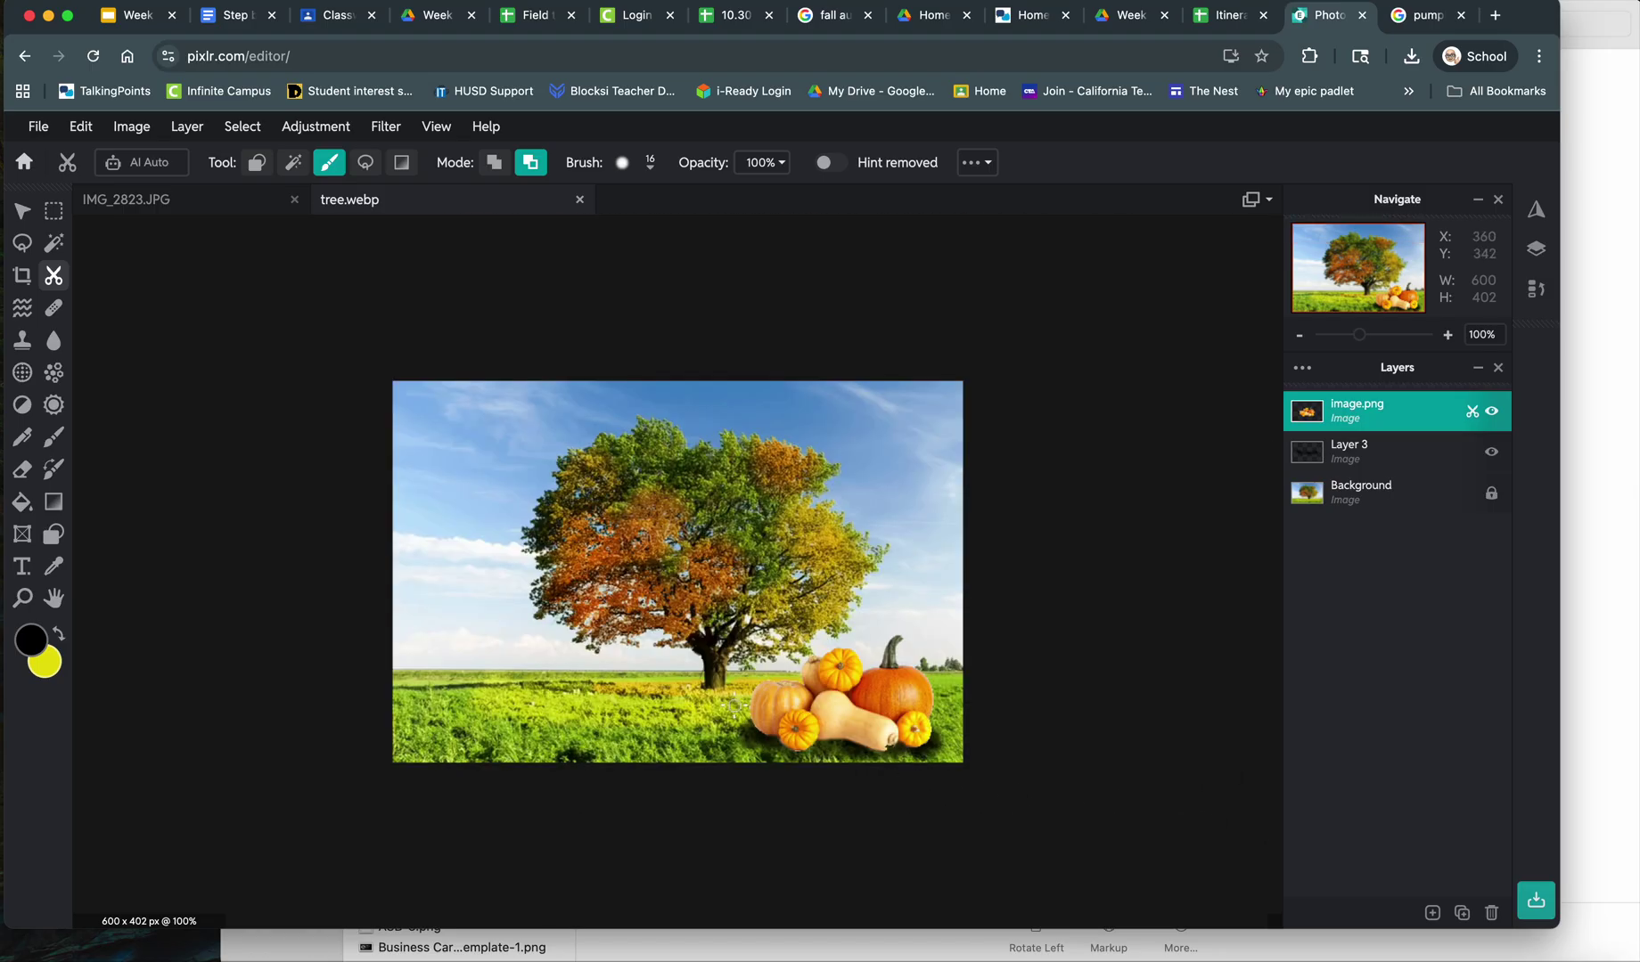
- Switch to the Google Images tab and search for "wild turkey"
{"action": "left_click", "coordinate": [22, 210]}
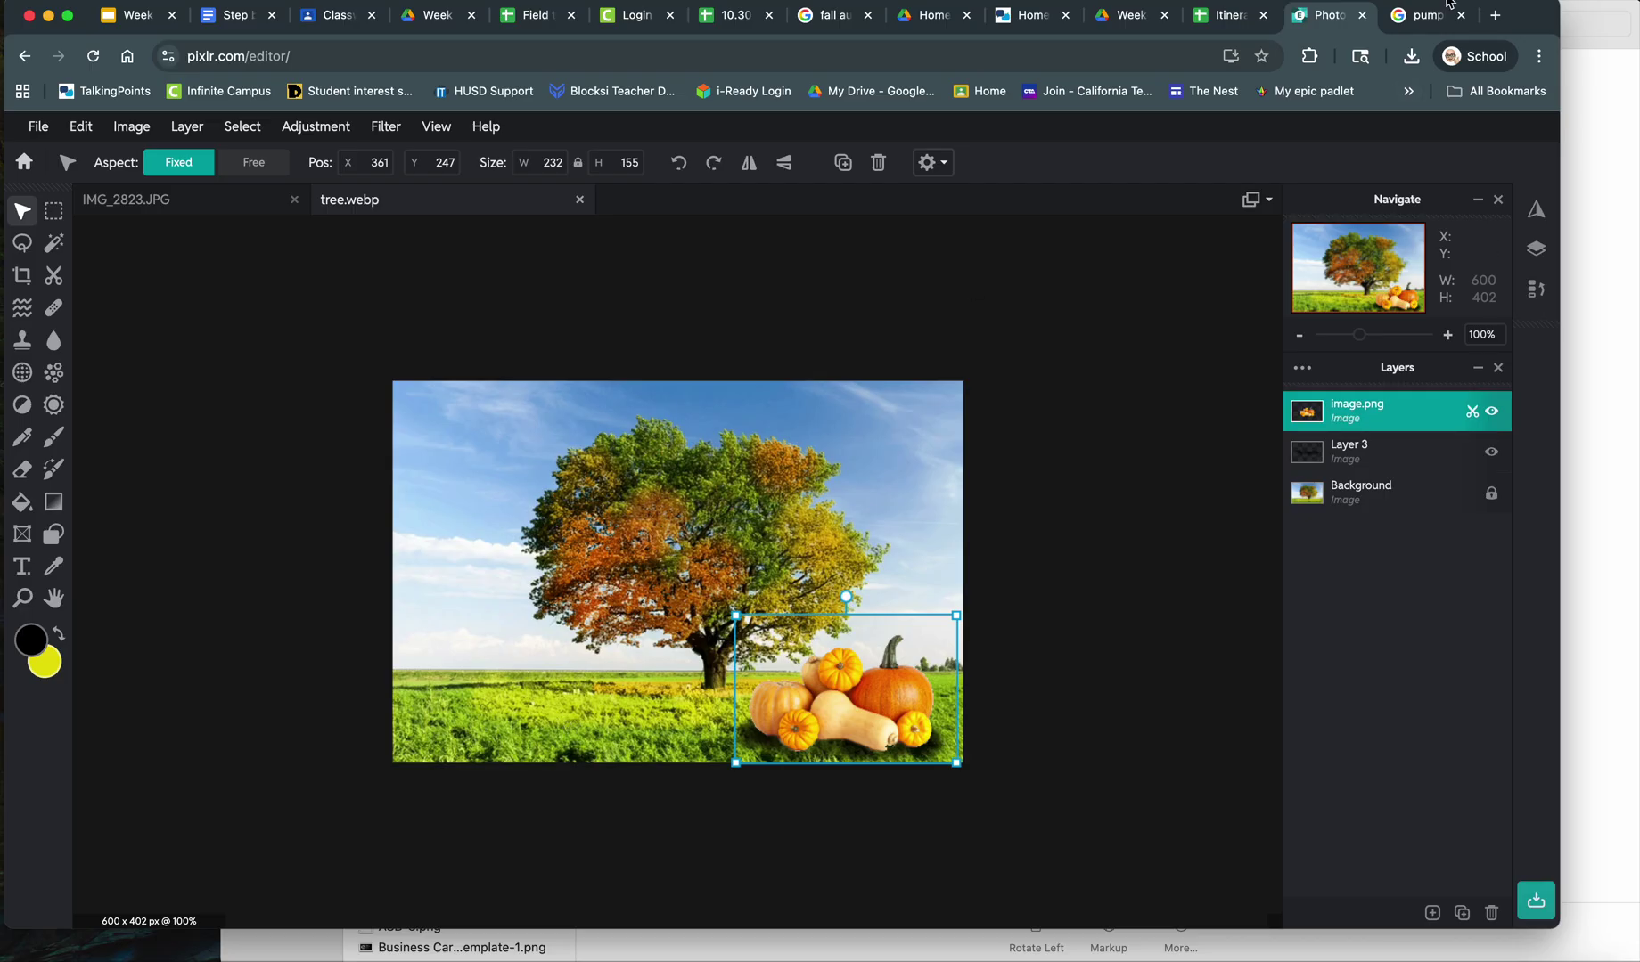
{"action": "left_click", "coordinate": [1421, 15]}
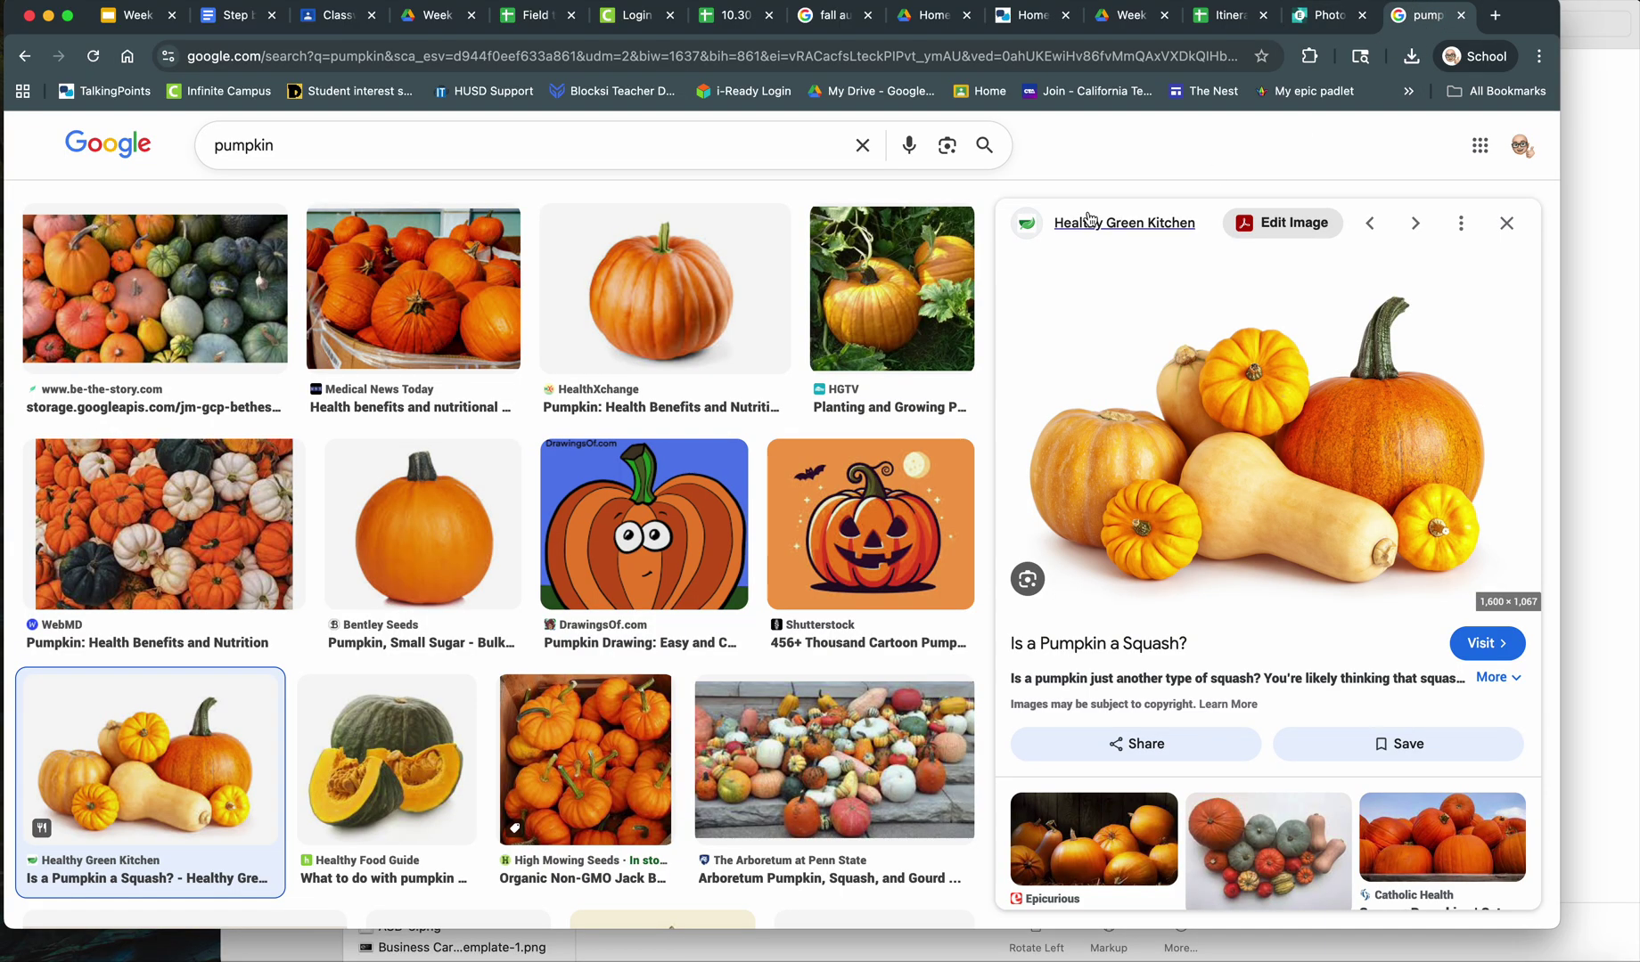
{"action": "double_click", "coordinate": [287, 146]}
{"action": "type", "text": "wild turn"}
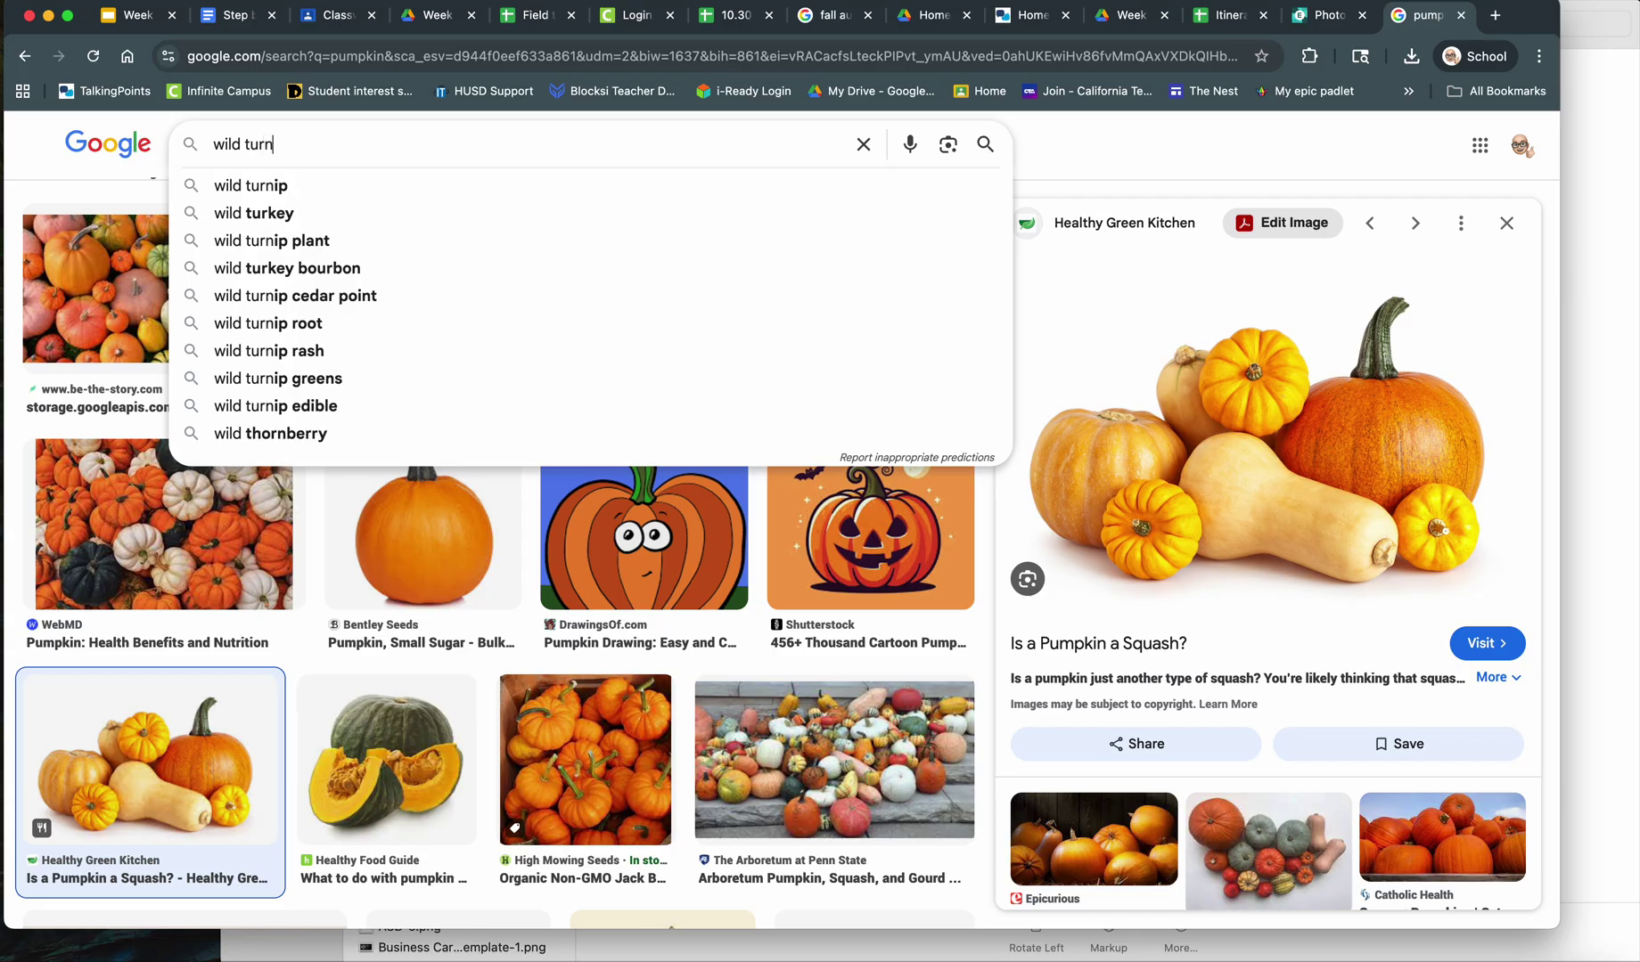
{"action": "key", "text": "BackSpace"}
{"action": "type", "text": "key"}
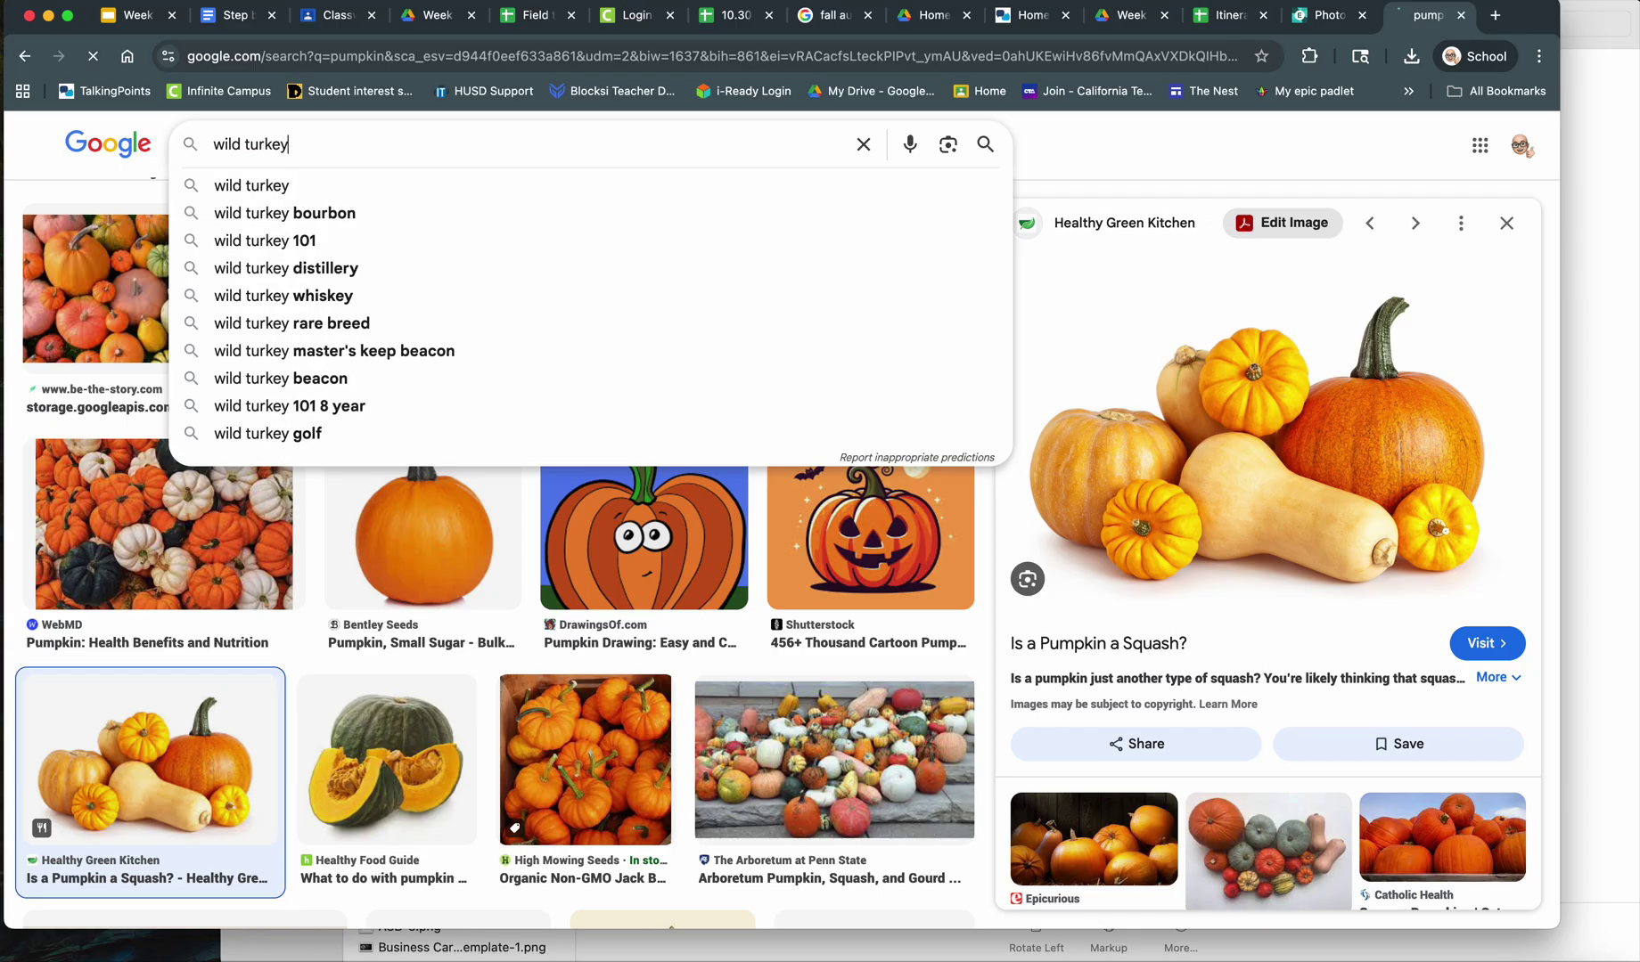
{"action": "key", "text": "Return"}
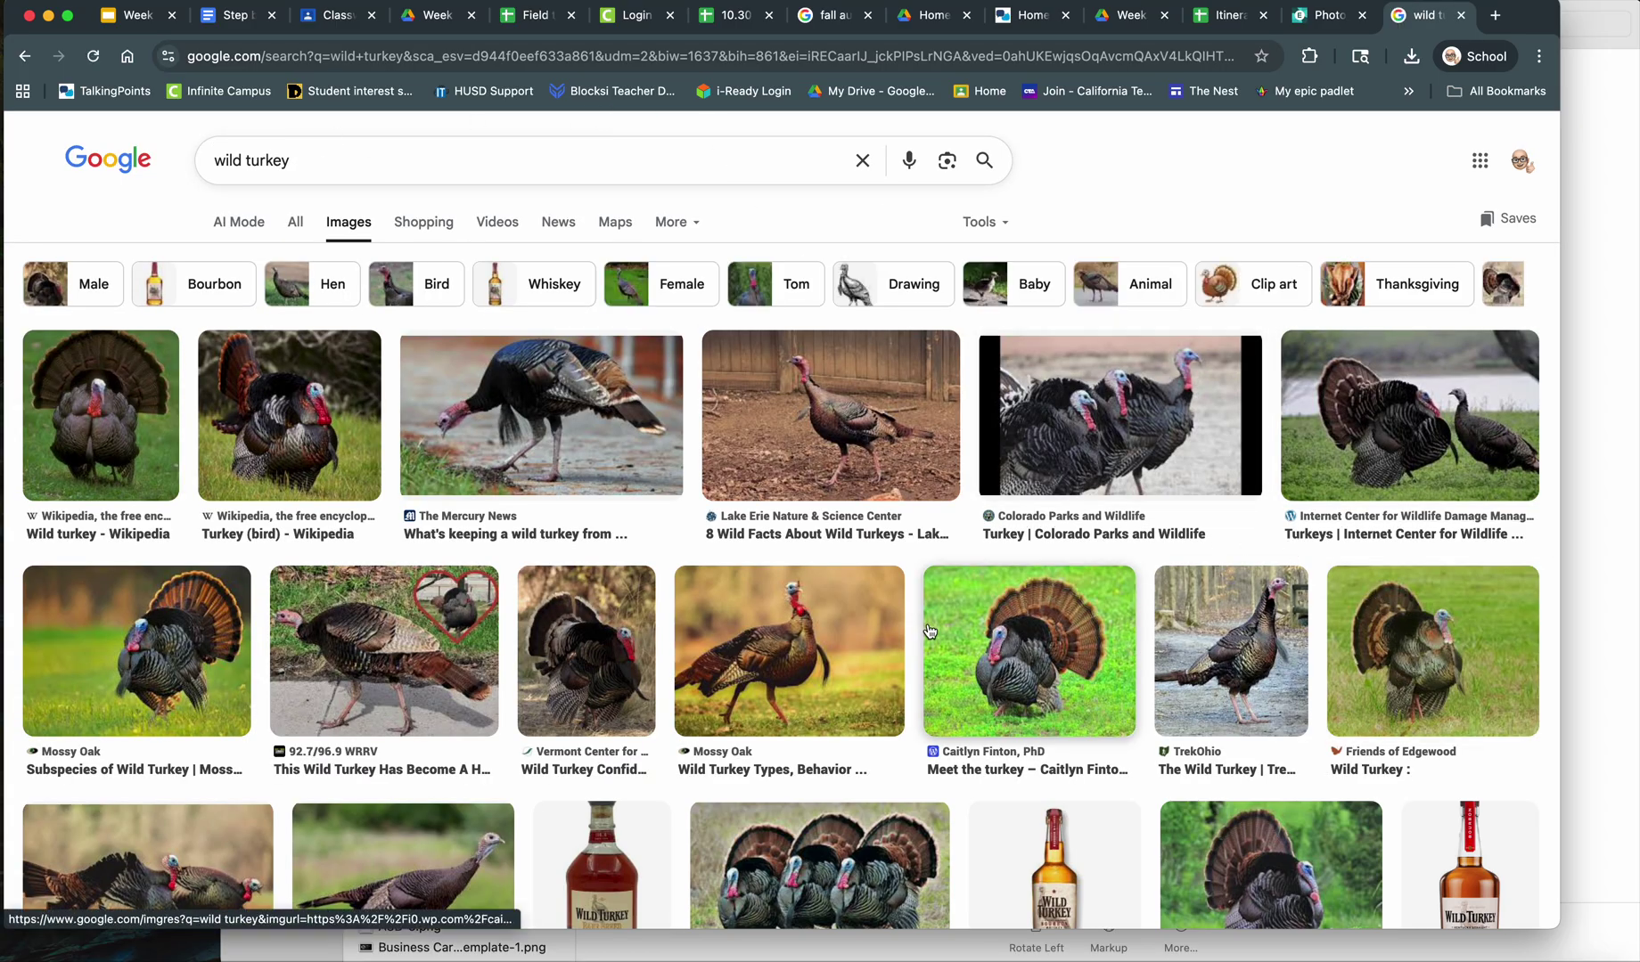
{"action": "scroll", "coordinate": [731, 499], "scroll_direction": "down", "scroll_amount": 1}
{"action": "scroll", "coordinate": [623, 428], "scroll_direction": "up", "scroll_amount": 1}
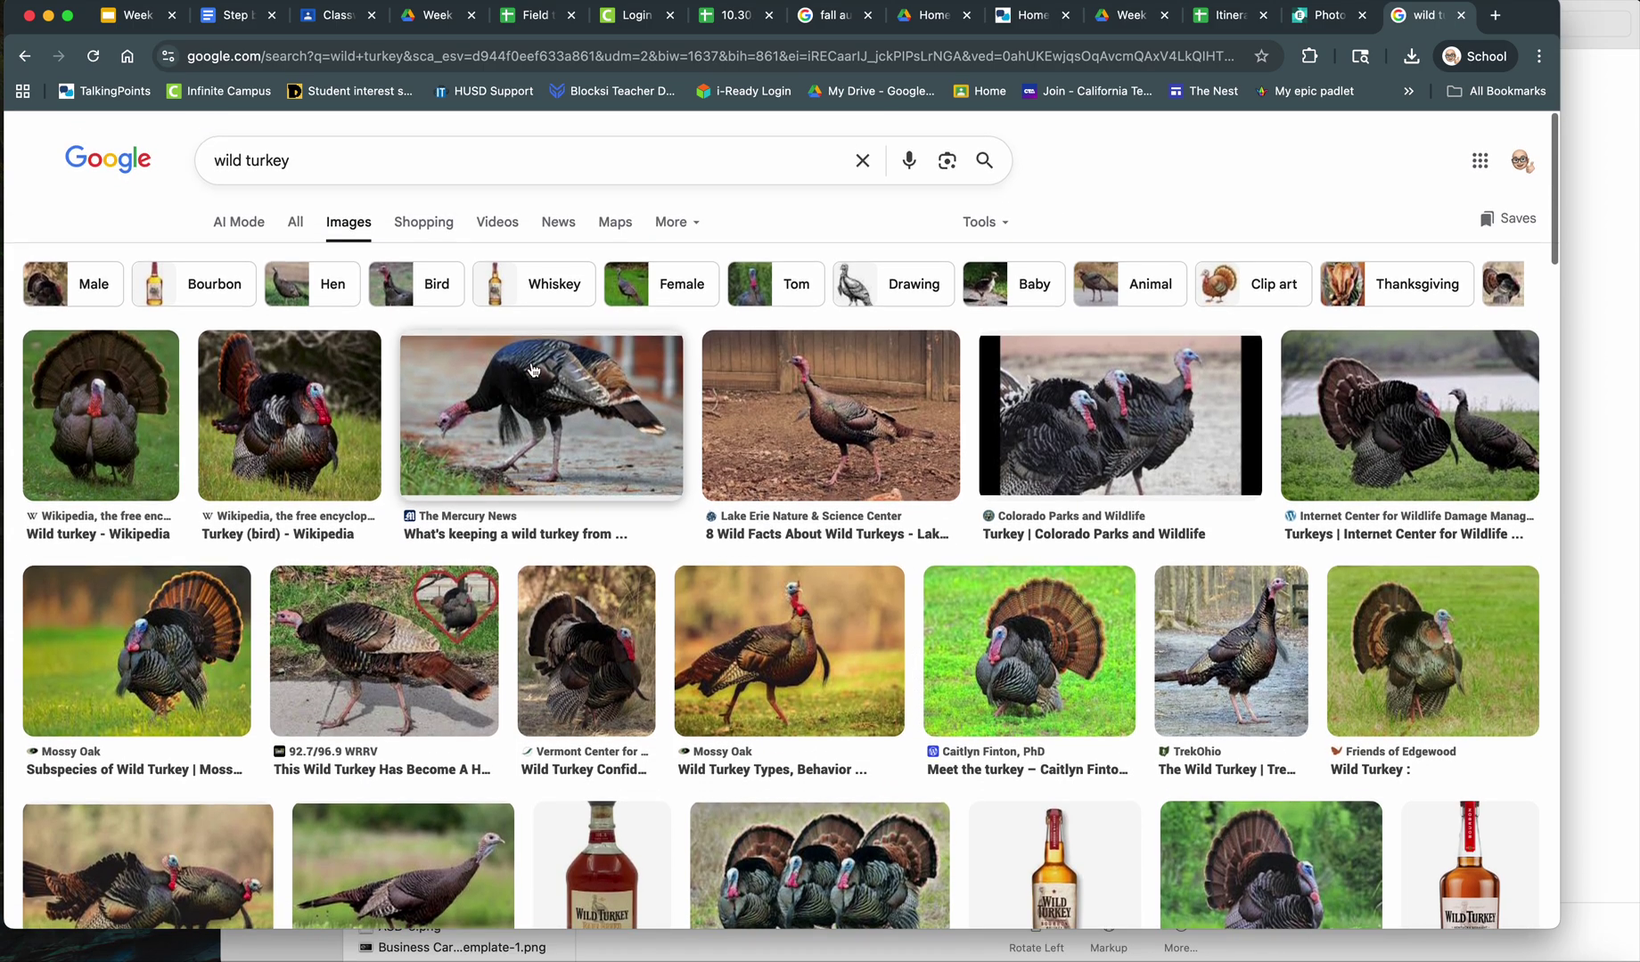
- Refine the image search to "wild turkey isolated" and limit the results to Large size
{"action": "left_click", "coordinate": [214, 168]}
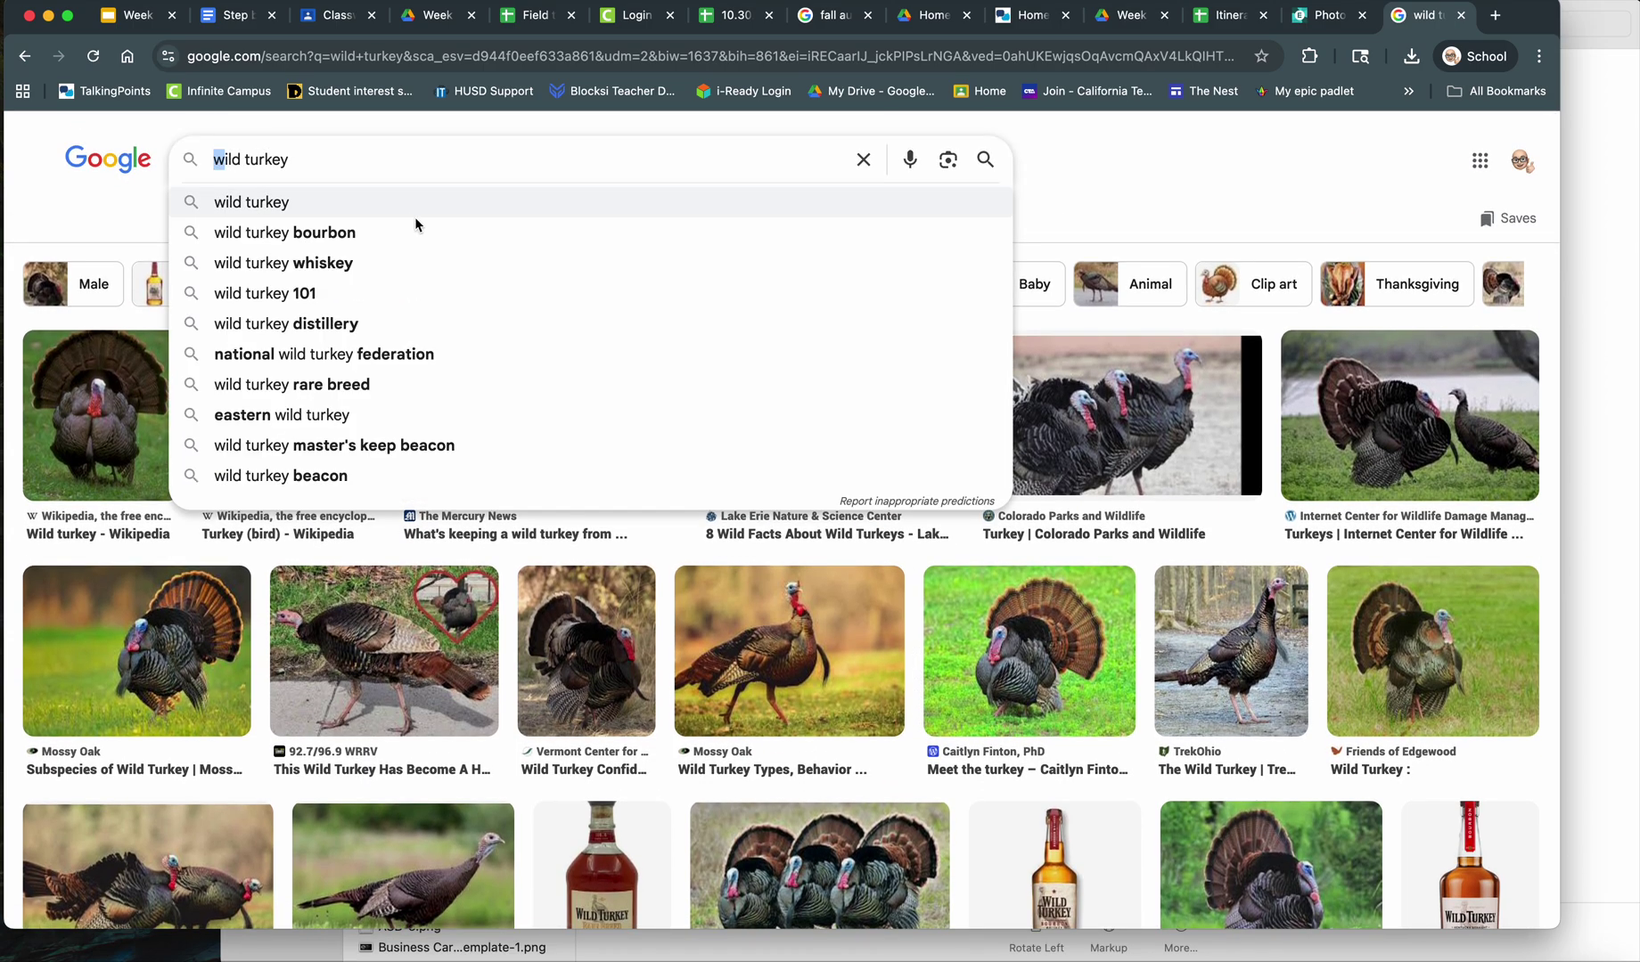
{"action": "type", "text": "isolated"}
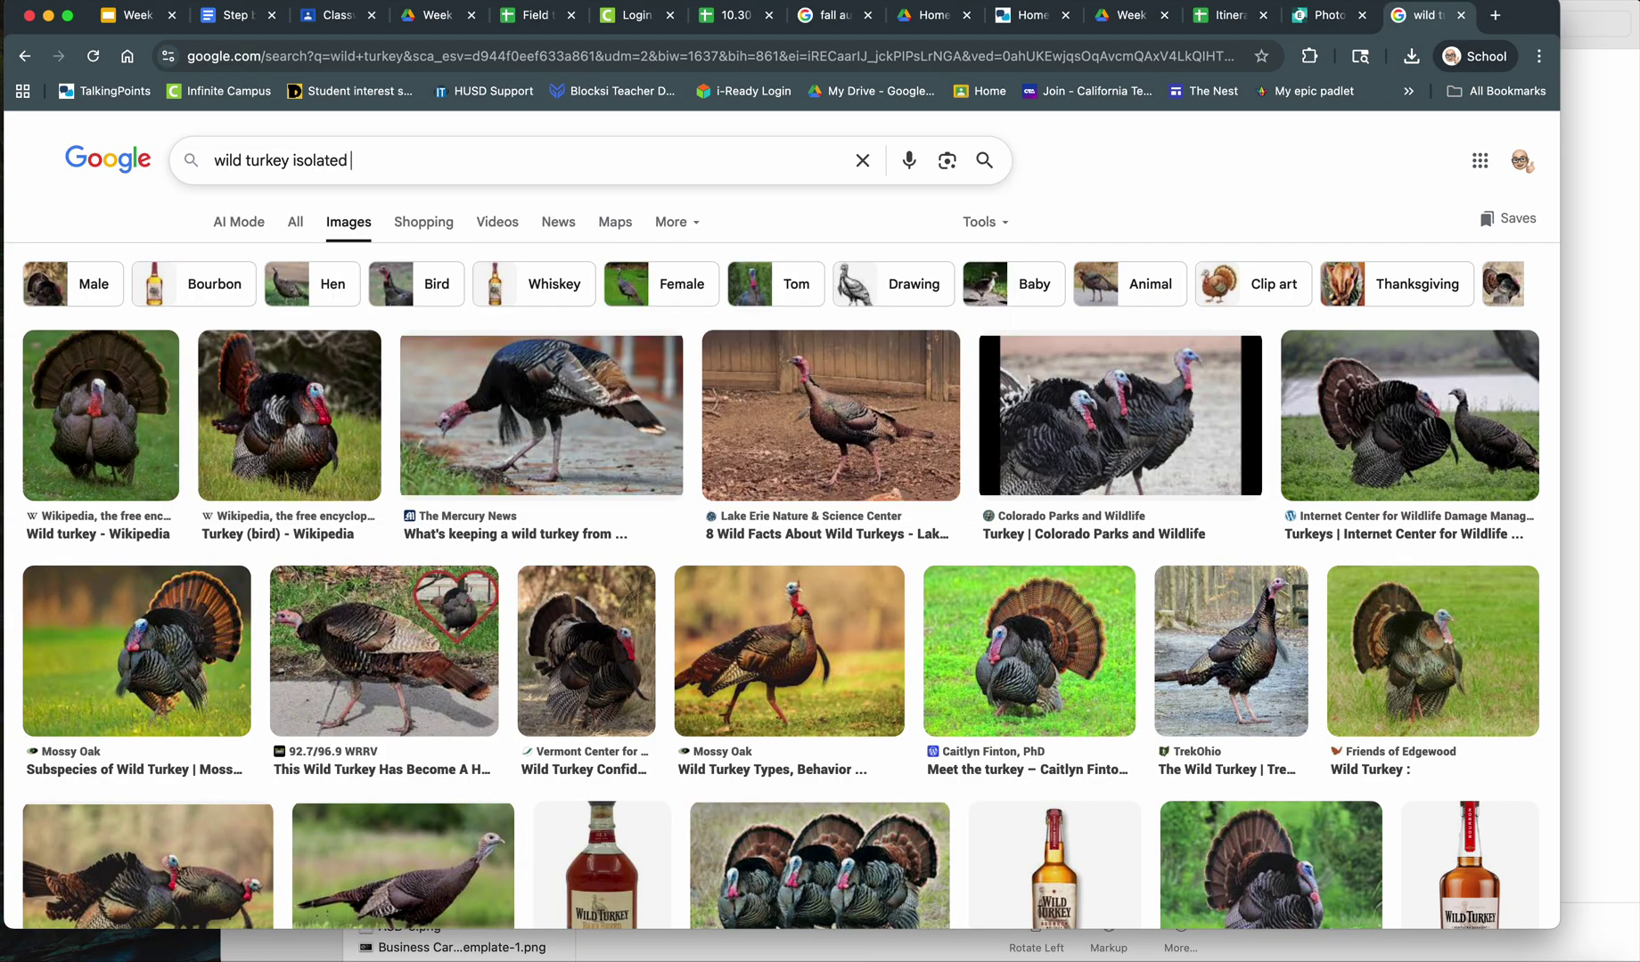
{"action": "key", "text": "Return"}
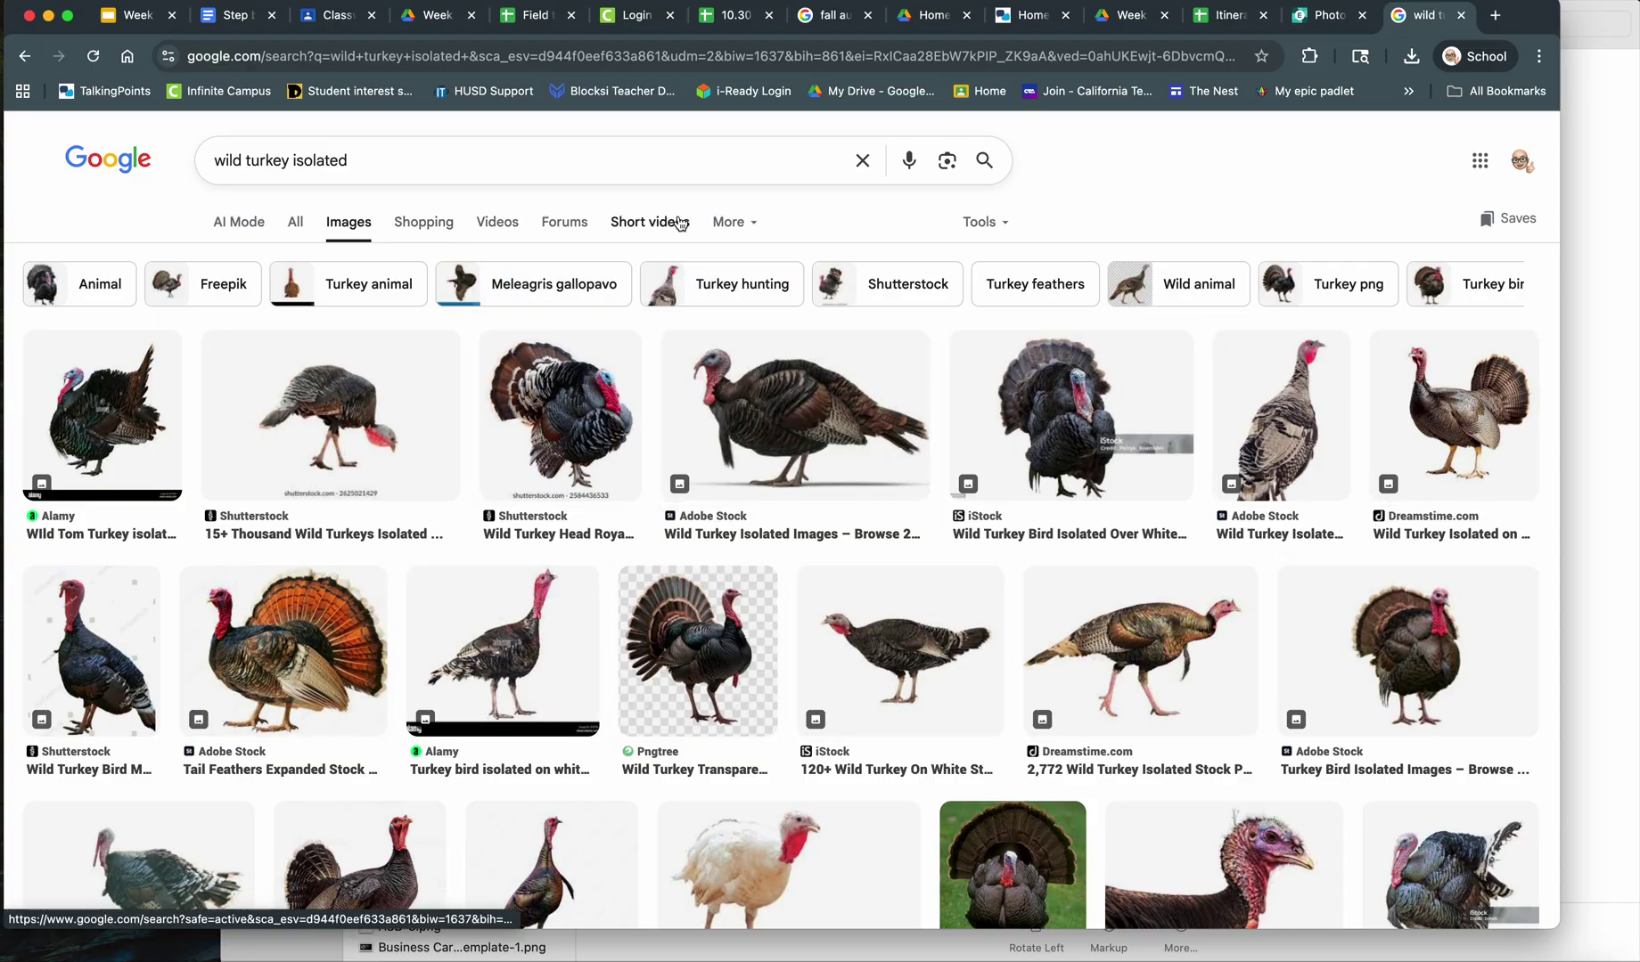
{"action": "left_click", "coordinate": [989, 228]}
{"action": "mouse_move", "coordinate": [994, 275]}
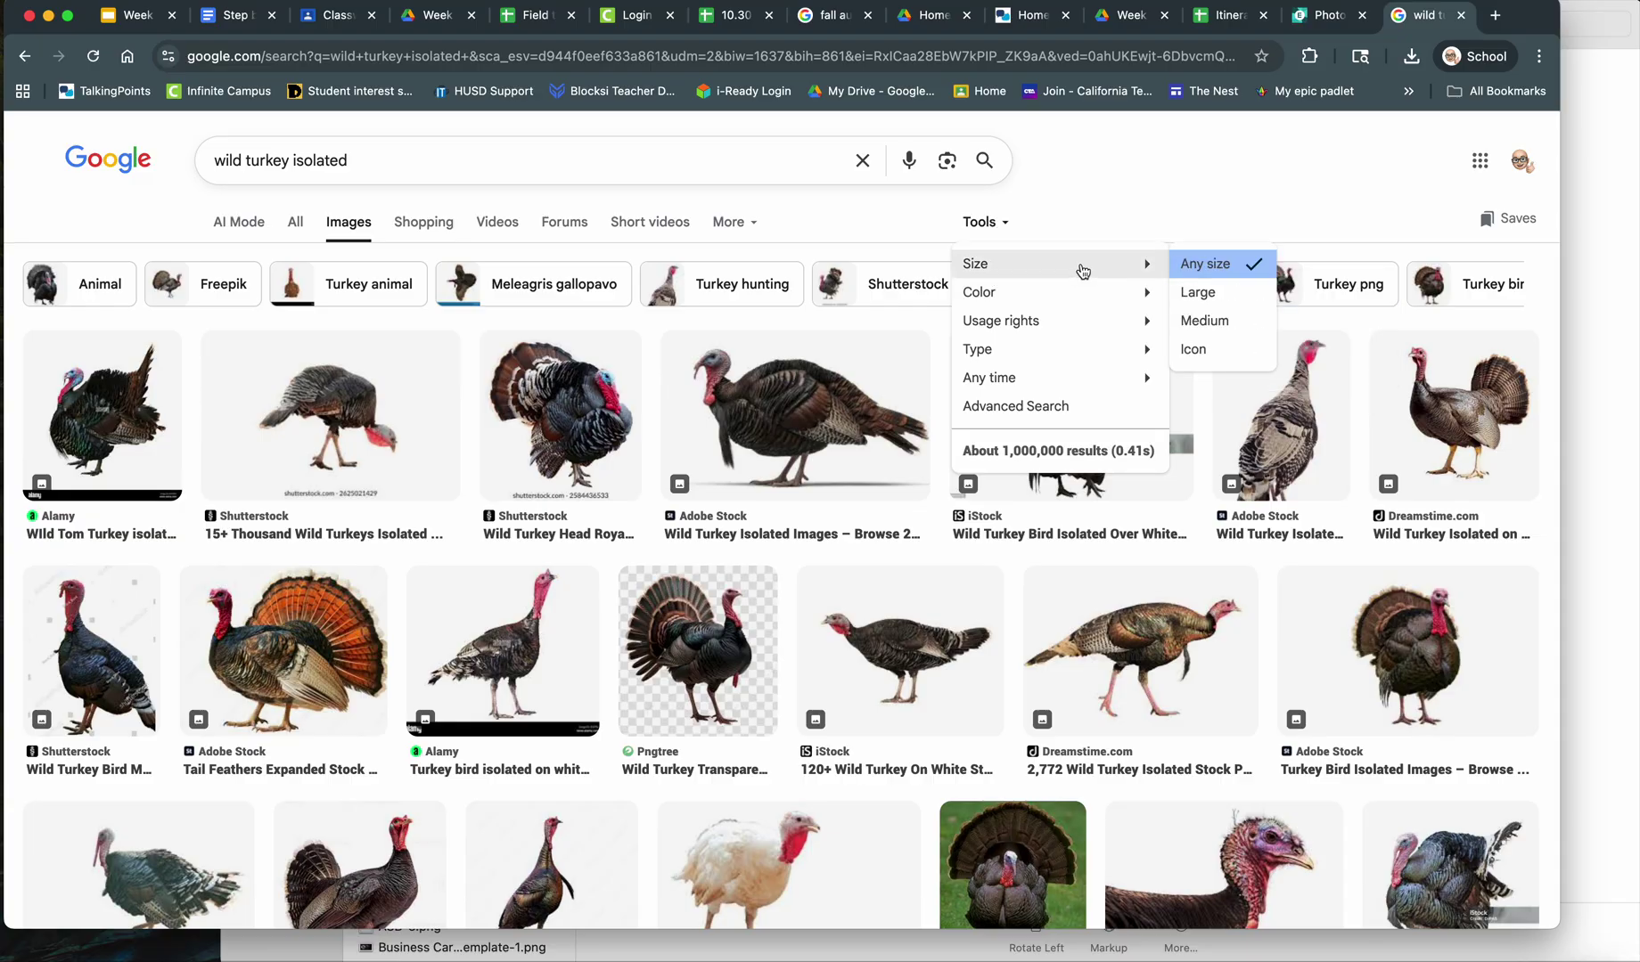
{"action": "left_click", "coordinate": [1203, 292]}
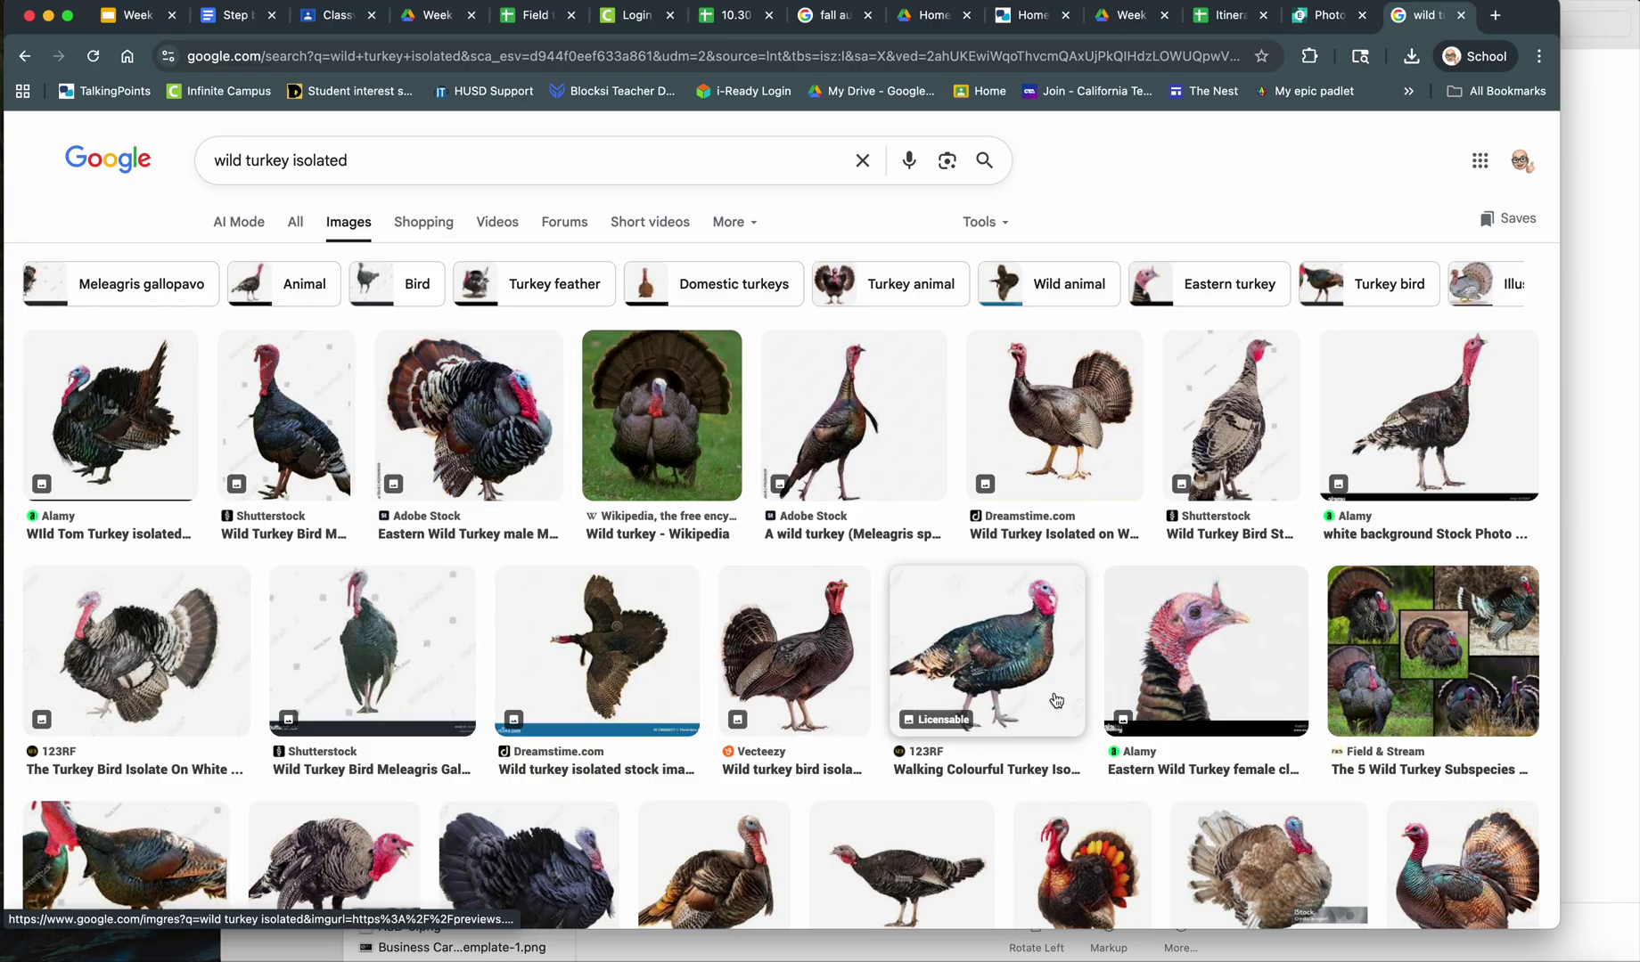
- Open the Vecteezy image of a wild turkey with spread tail feathers on a transparent background and copy it
{"action": "scroll", "coordinate": [1058, 698], "scroll_direction": "down", "scroll_amount": 3}
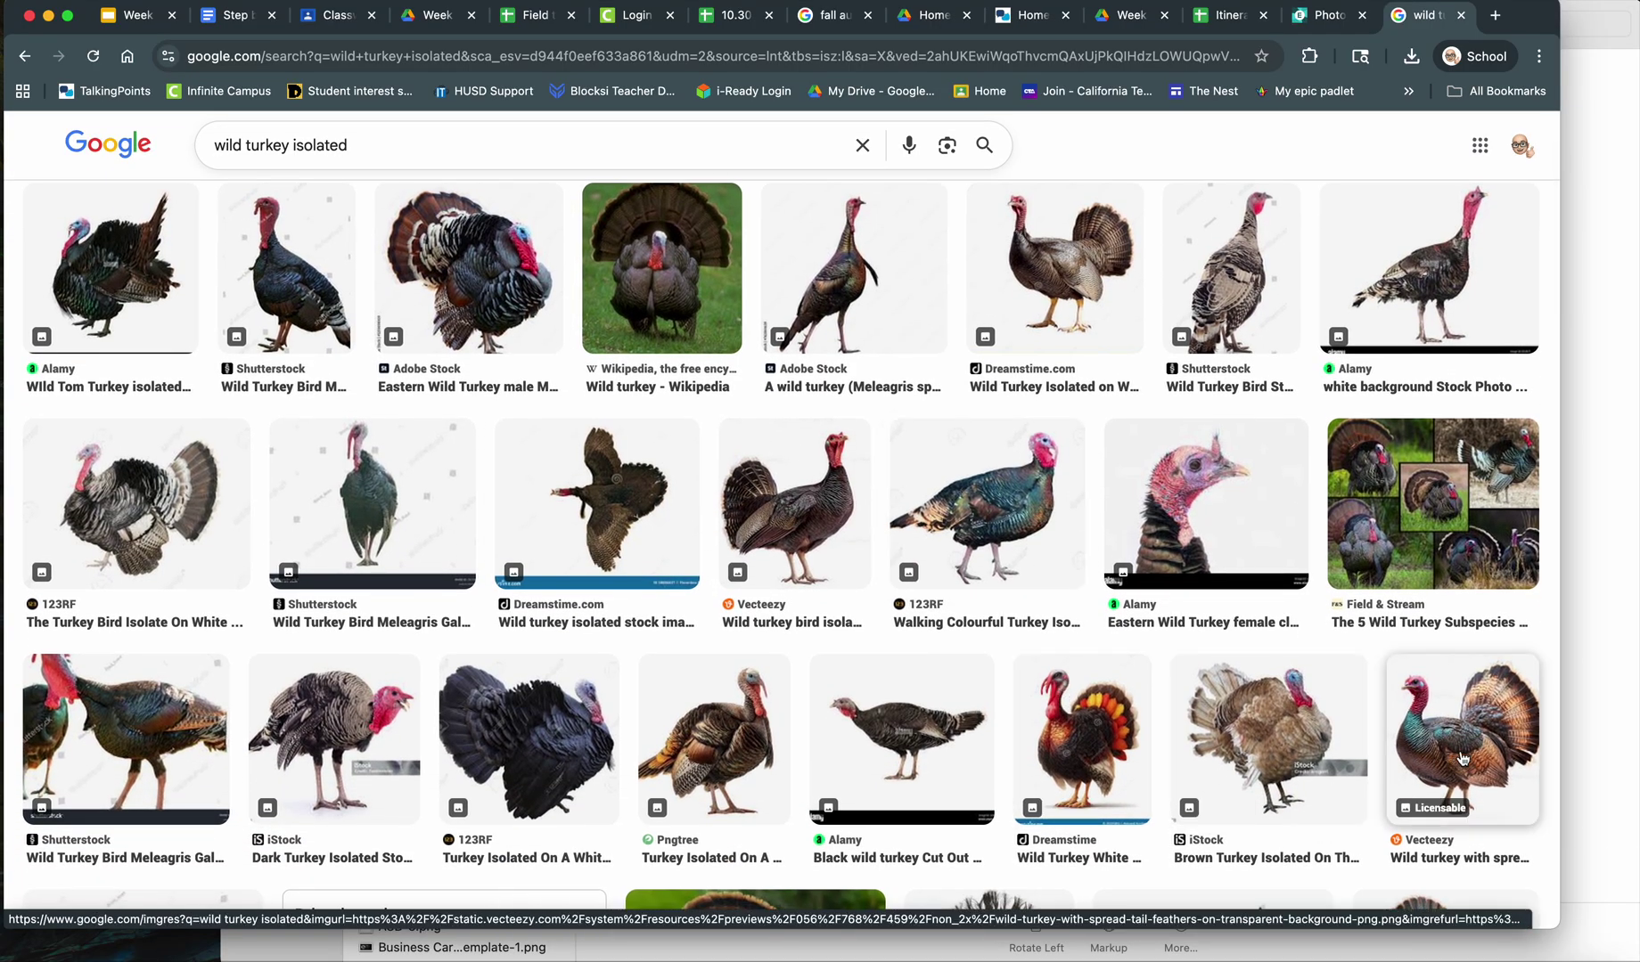
{"action": "left_click", "coordinate": [1476, 759]}
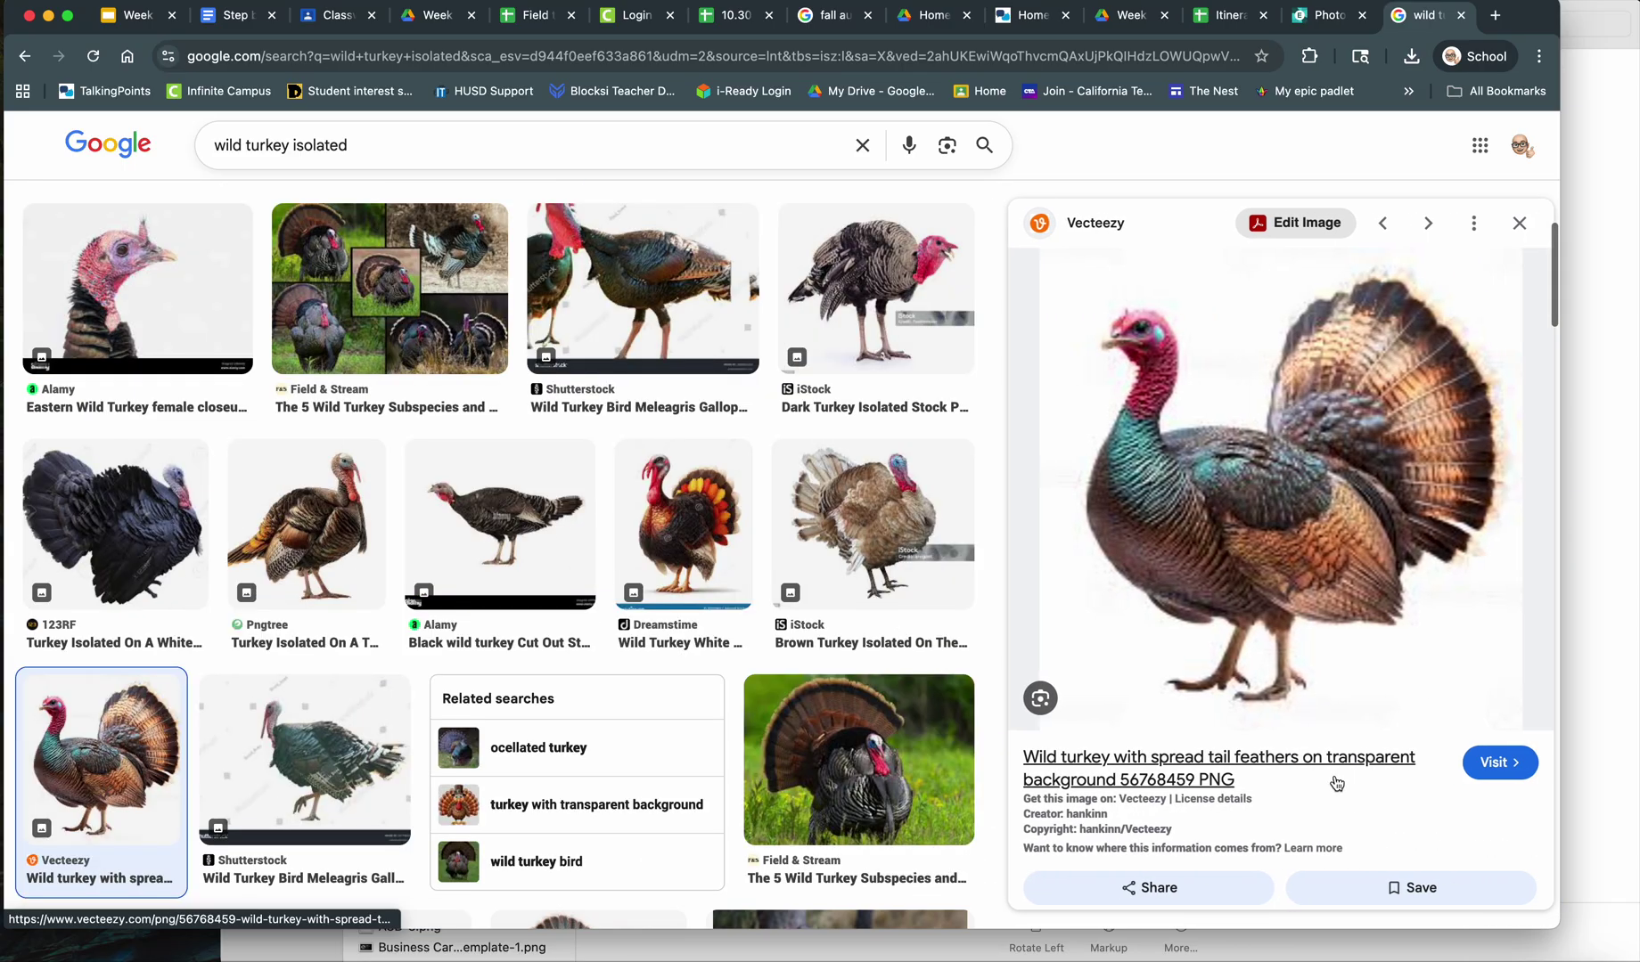
{"action": "right_click", "coordinate": [1200, 519]}
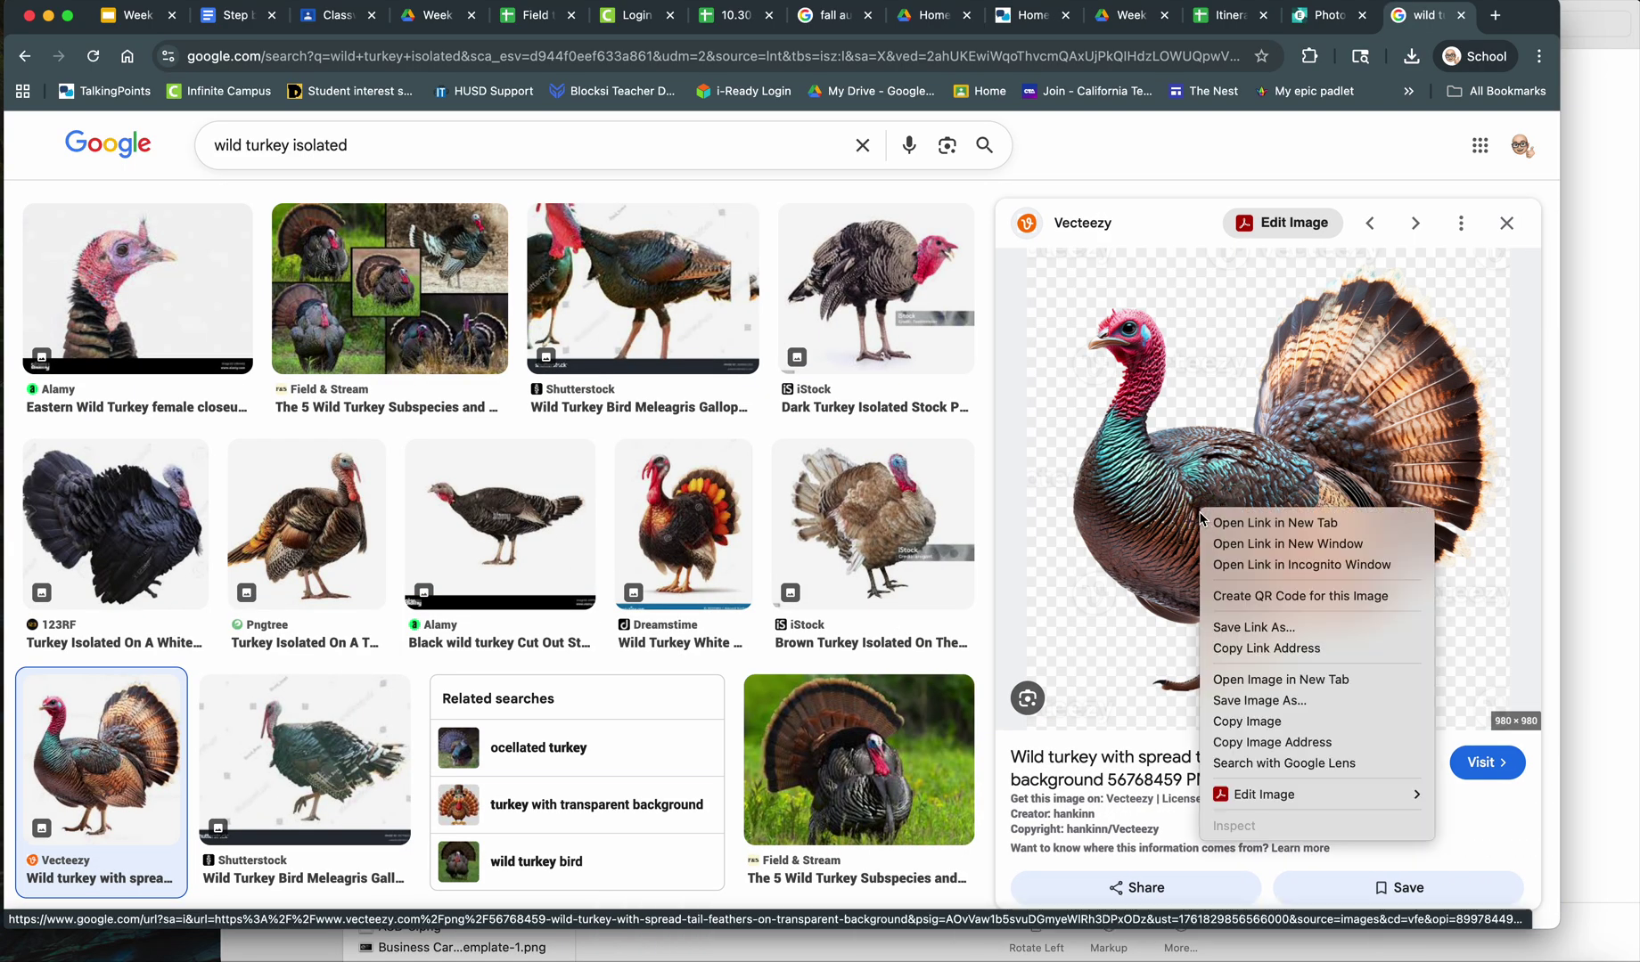
{"action": "left_click", "coordinate": [1310, 722]}
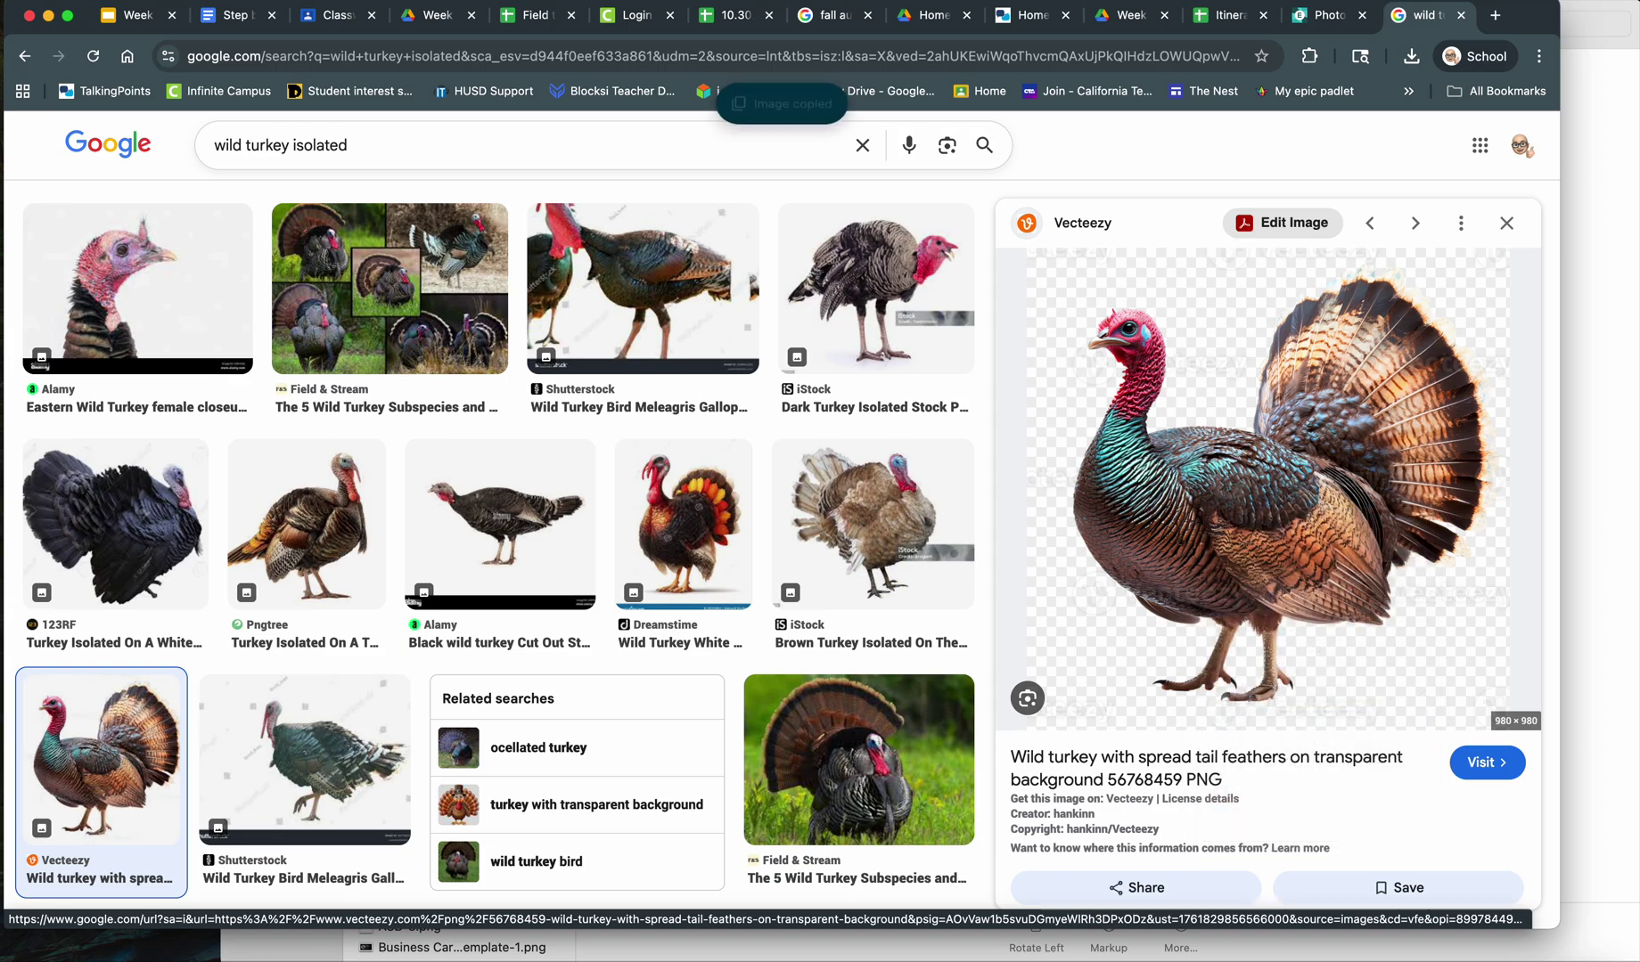
- Switch to Pixlr and paste the turkey into tree.webp, scaled to about 185 × 185 px on the grass left of the trunk
{"action": "left_click", "coordinate": [1321, 16]}
{"action": "key", "text": "super+v"}
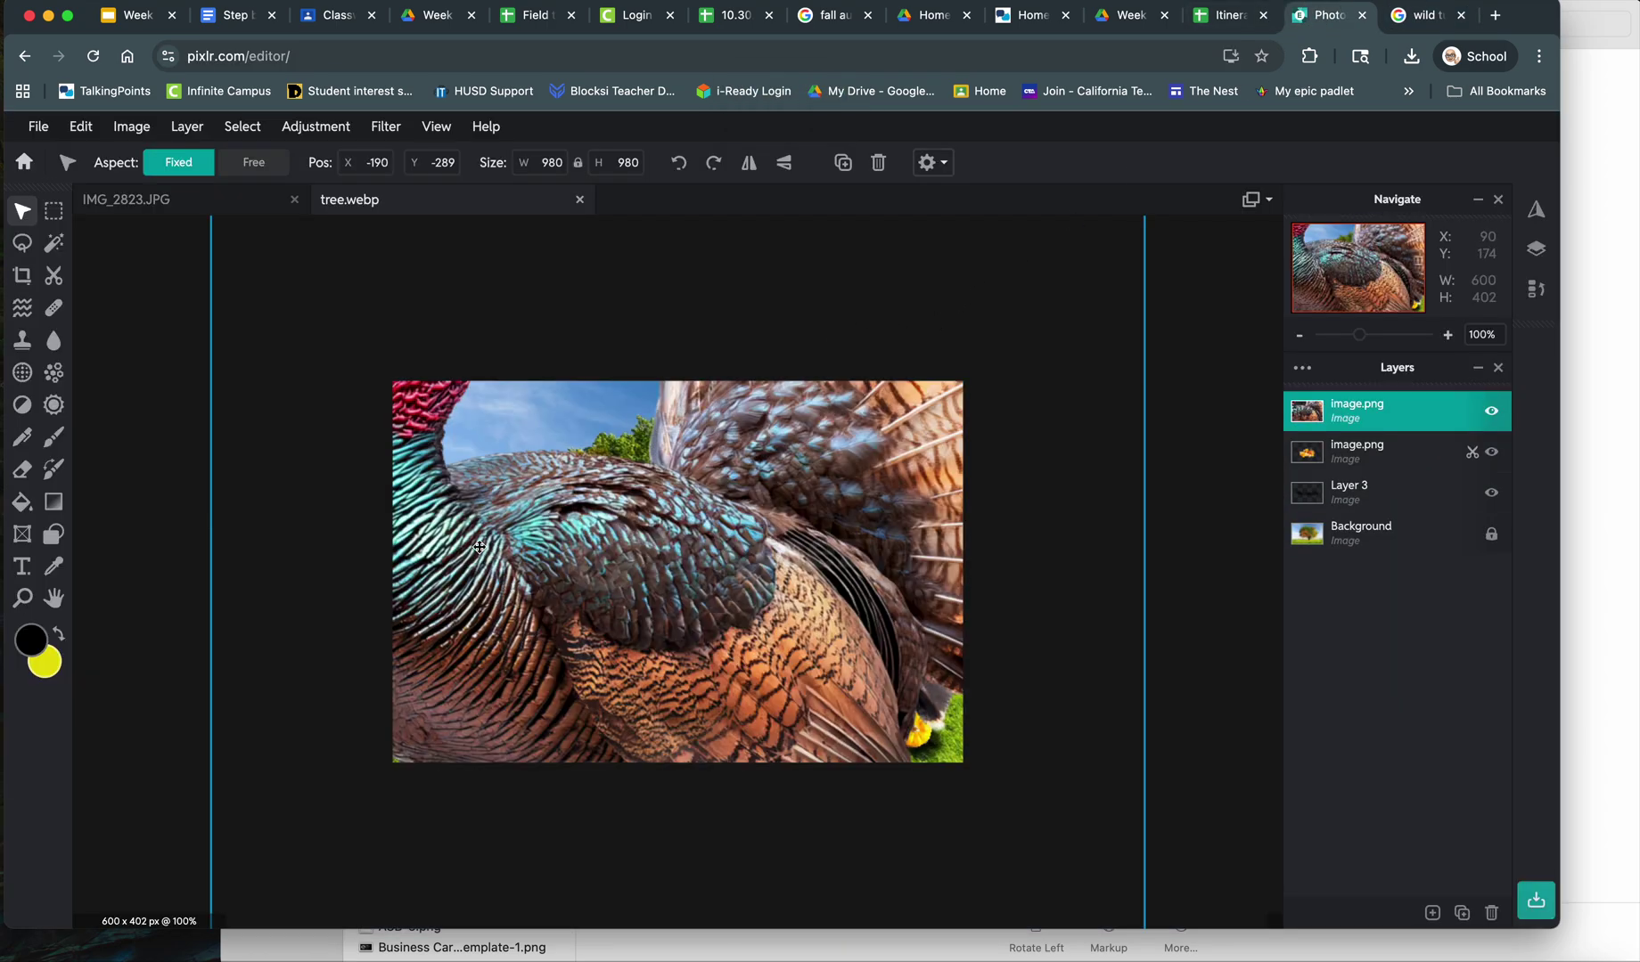
{"action": "left_click_drag", "start_coordinate": [291, 218], "coordinate": [417, 428]}
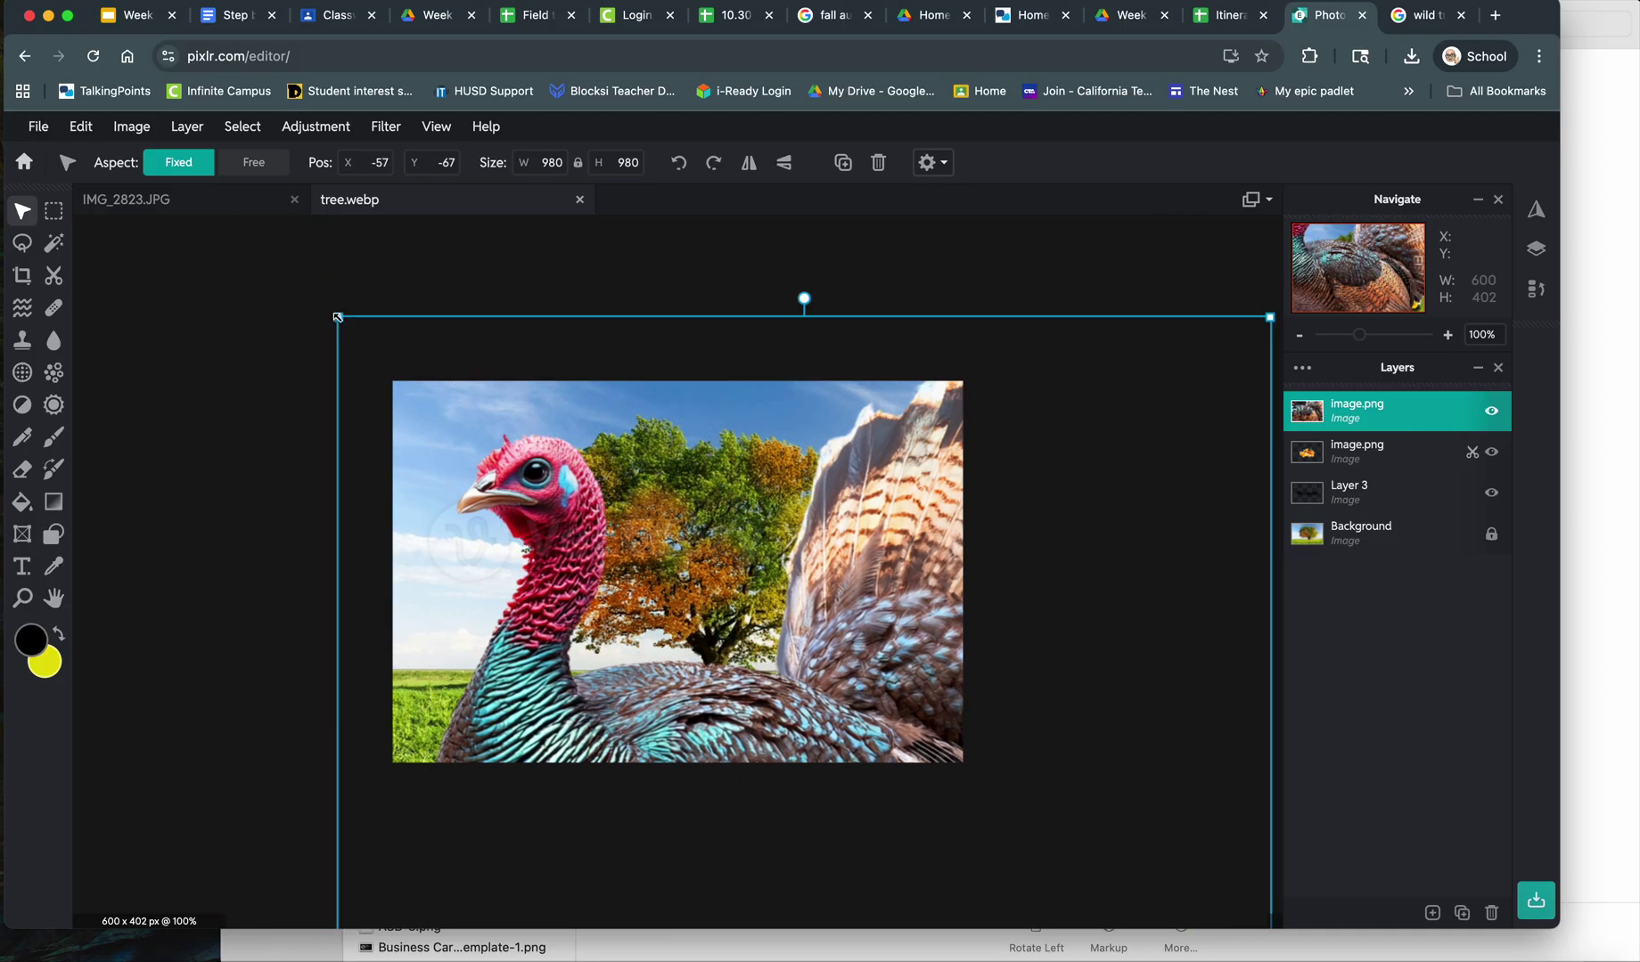
{"action": "left_click_drag", "start_coordinate": [338, 317], "coordinate": [699, 678]}
{"action": "left_click_drag", "start_coordinate": [791, 746], "coordinate": [401, 326]}
{"action": "left_click_drag", "start_coordinate": [311, 257], "coordinate": [529, 677]}
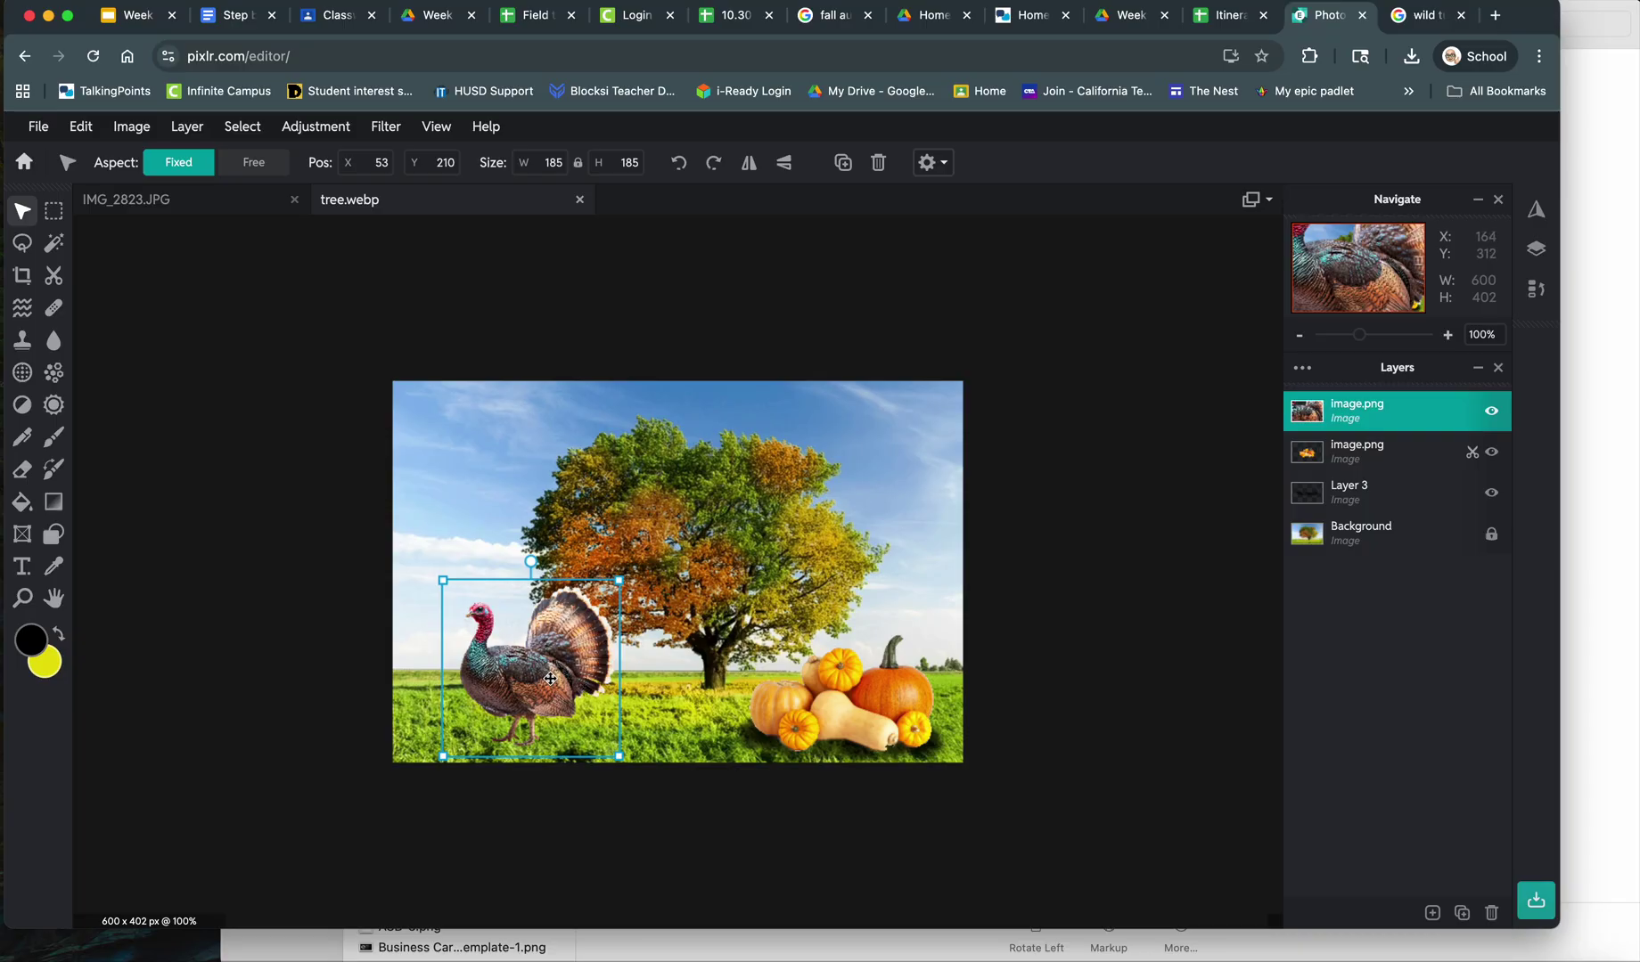
- Flip the turkey layer horizontally so the bird faces the tree and pumpkins
{"action": "left_click", "coordinate": [85, 131]}
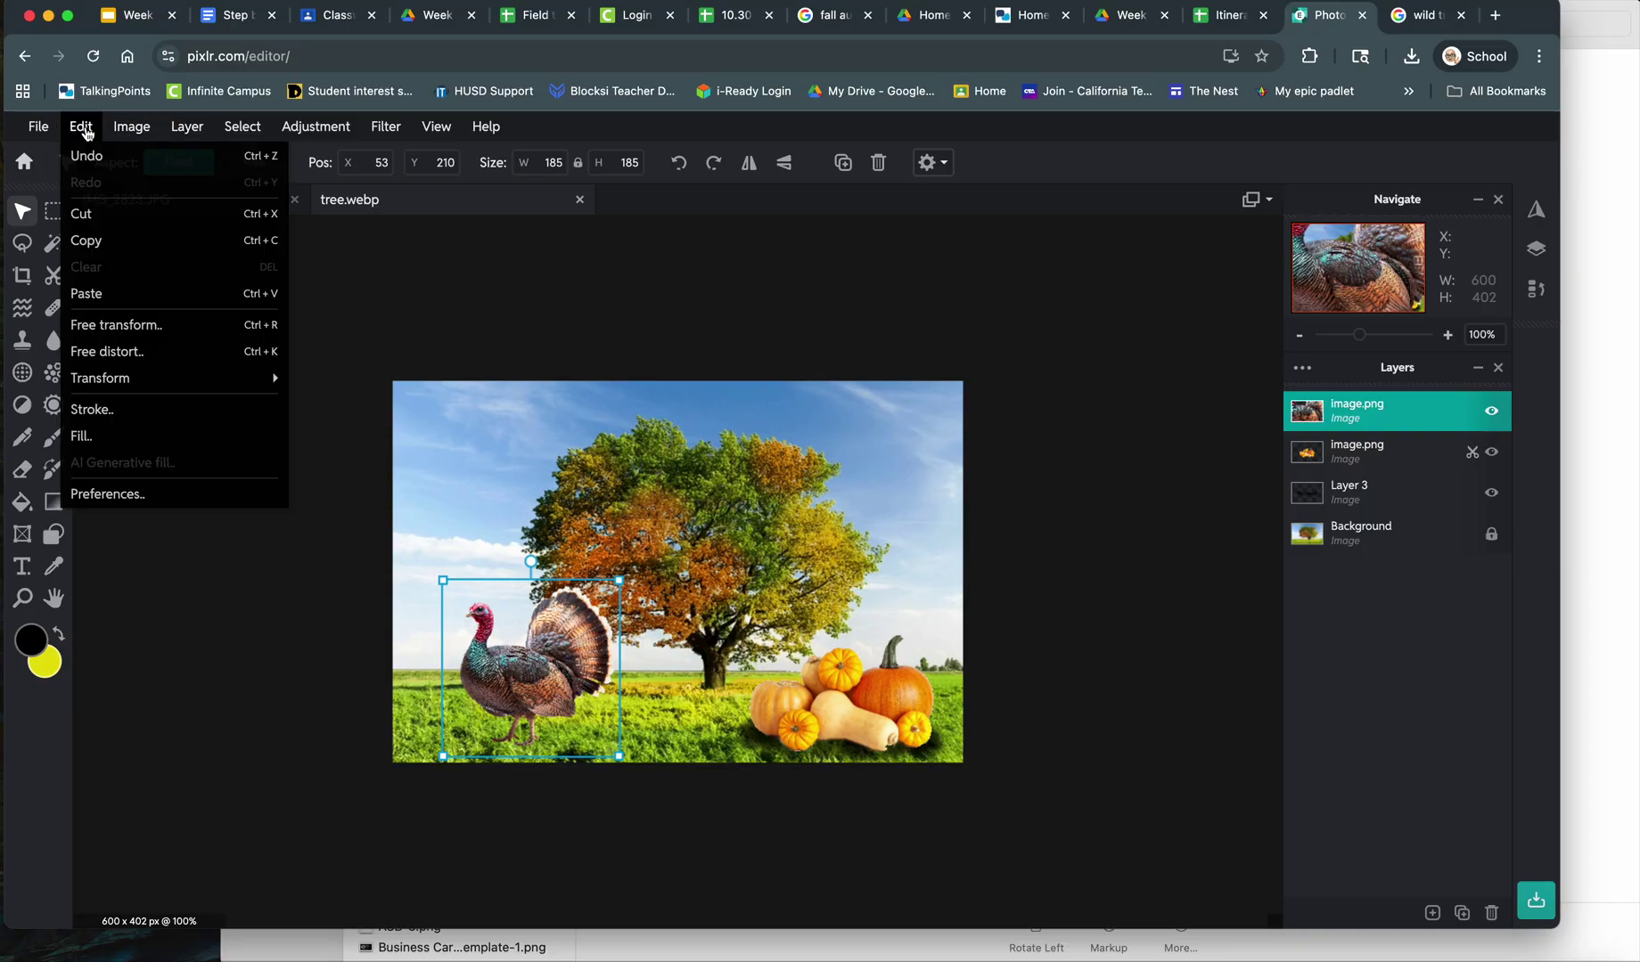
{"action": "left_click", "coordinate": [130, 127]}
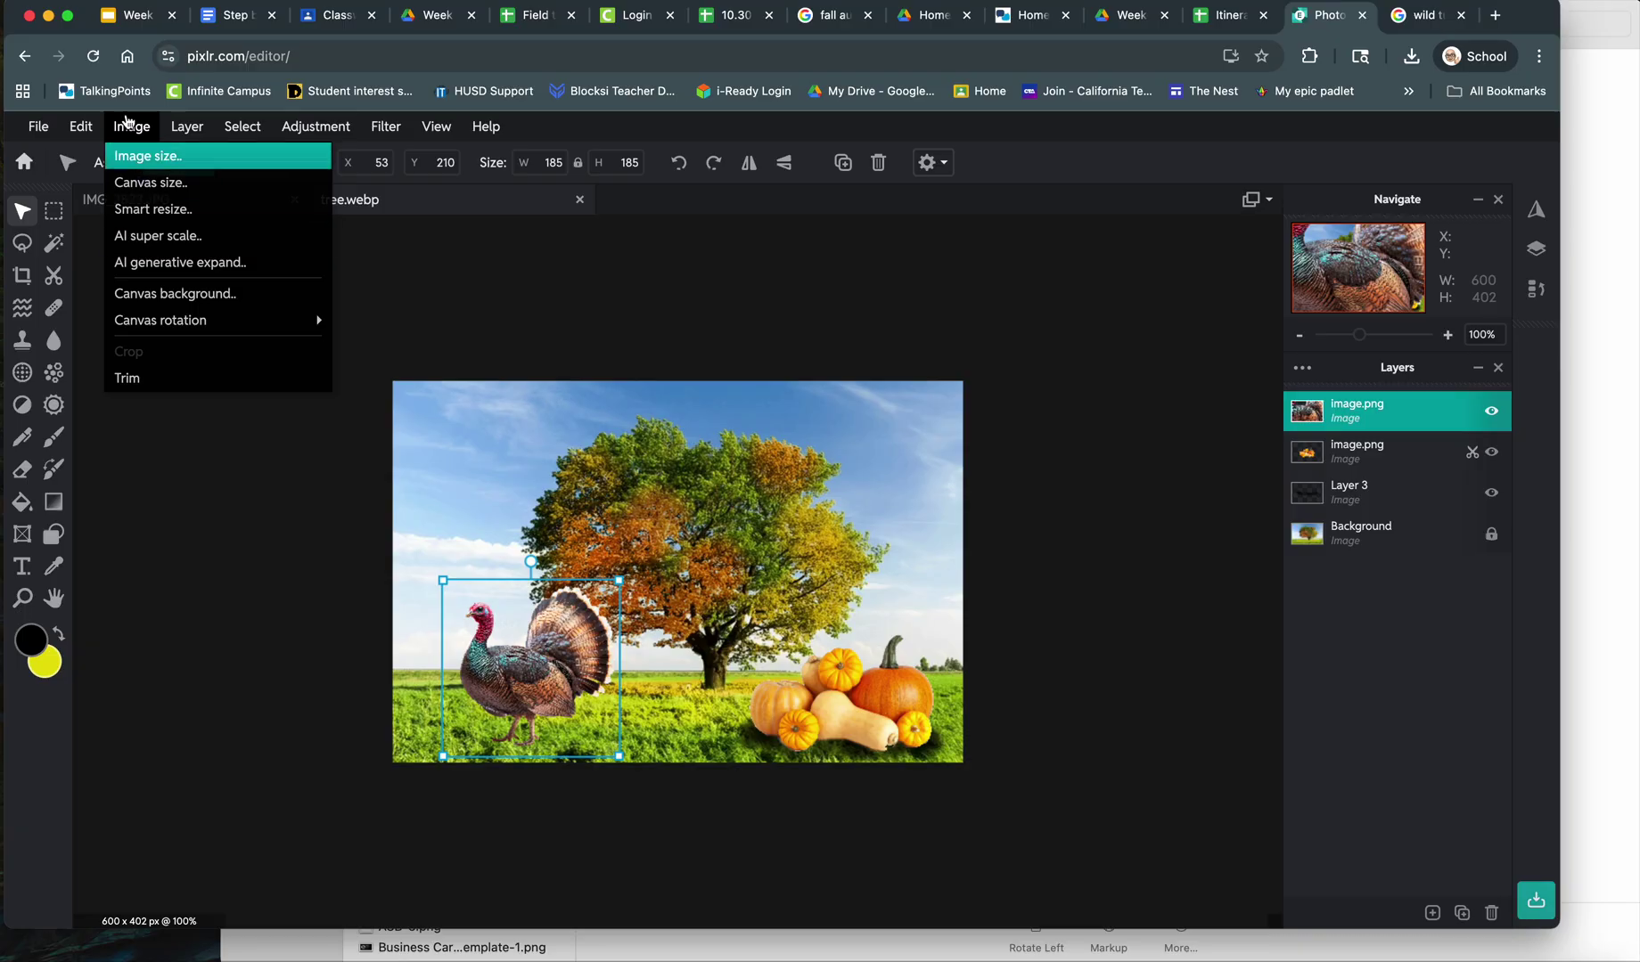
{"action": "left_click", "coordinate": [85, 126]}
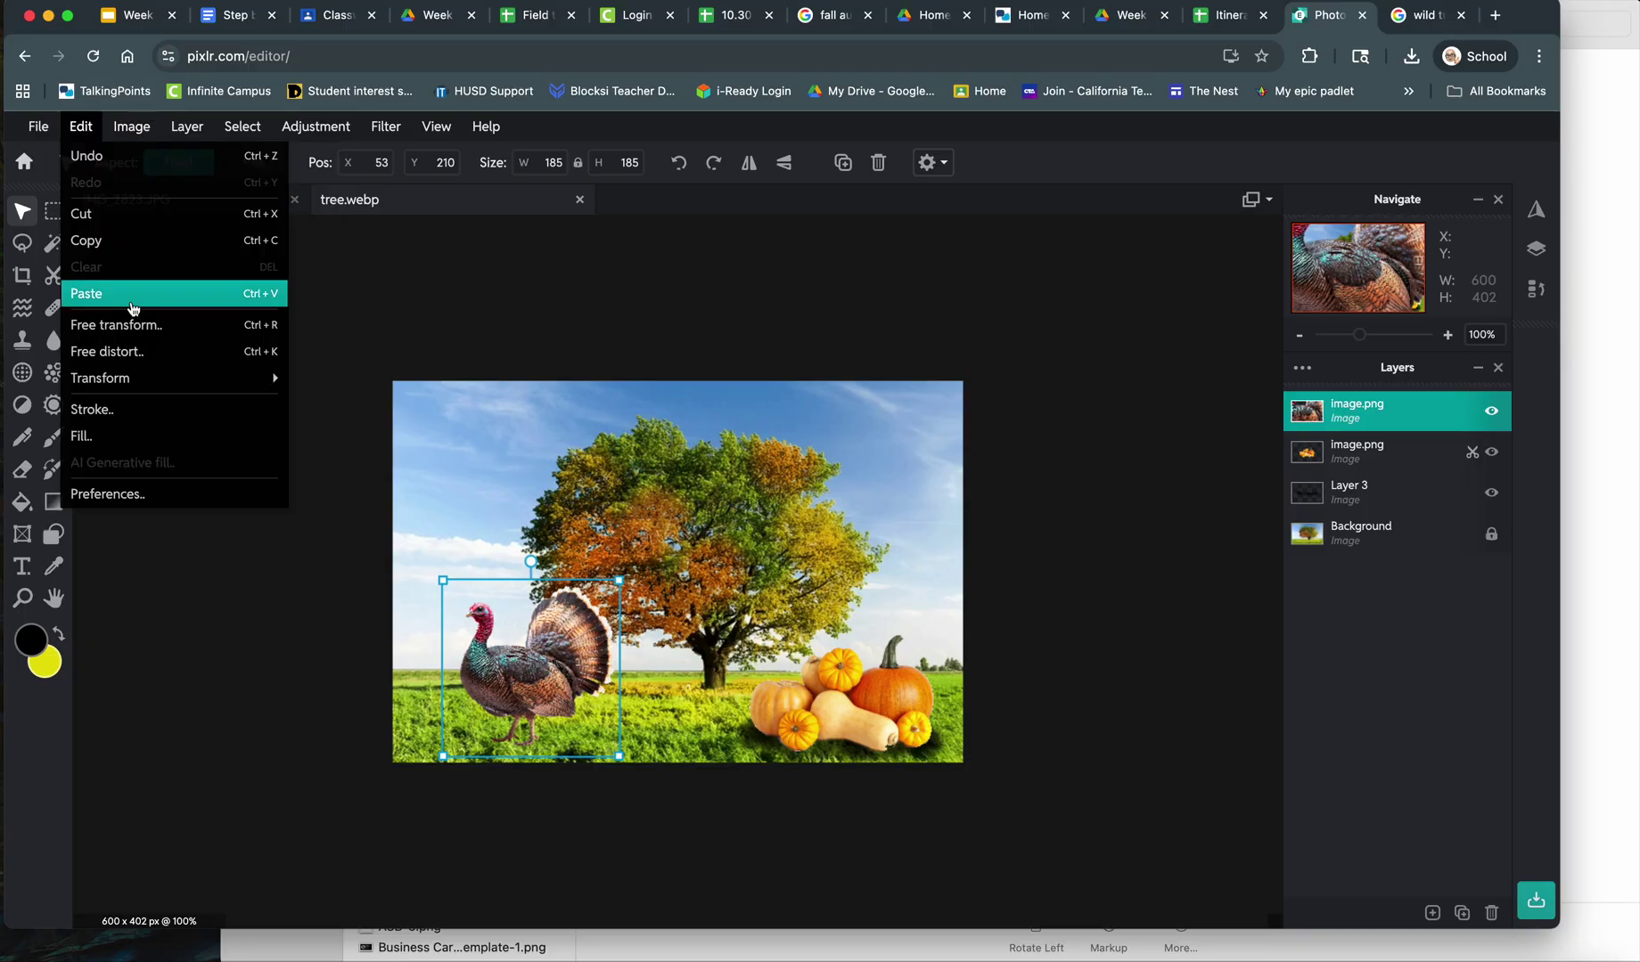
{"action": "mouse_move", "coordinate": [123, 379]}
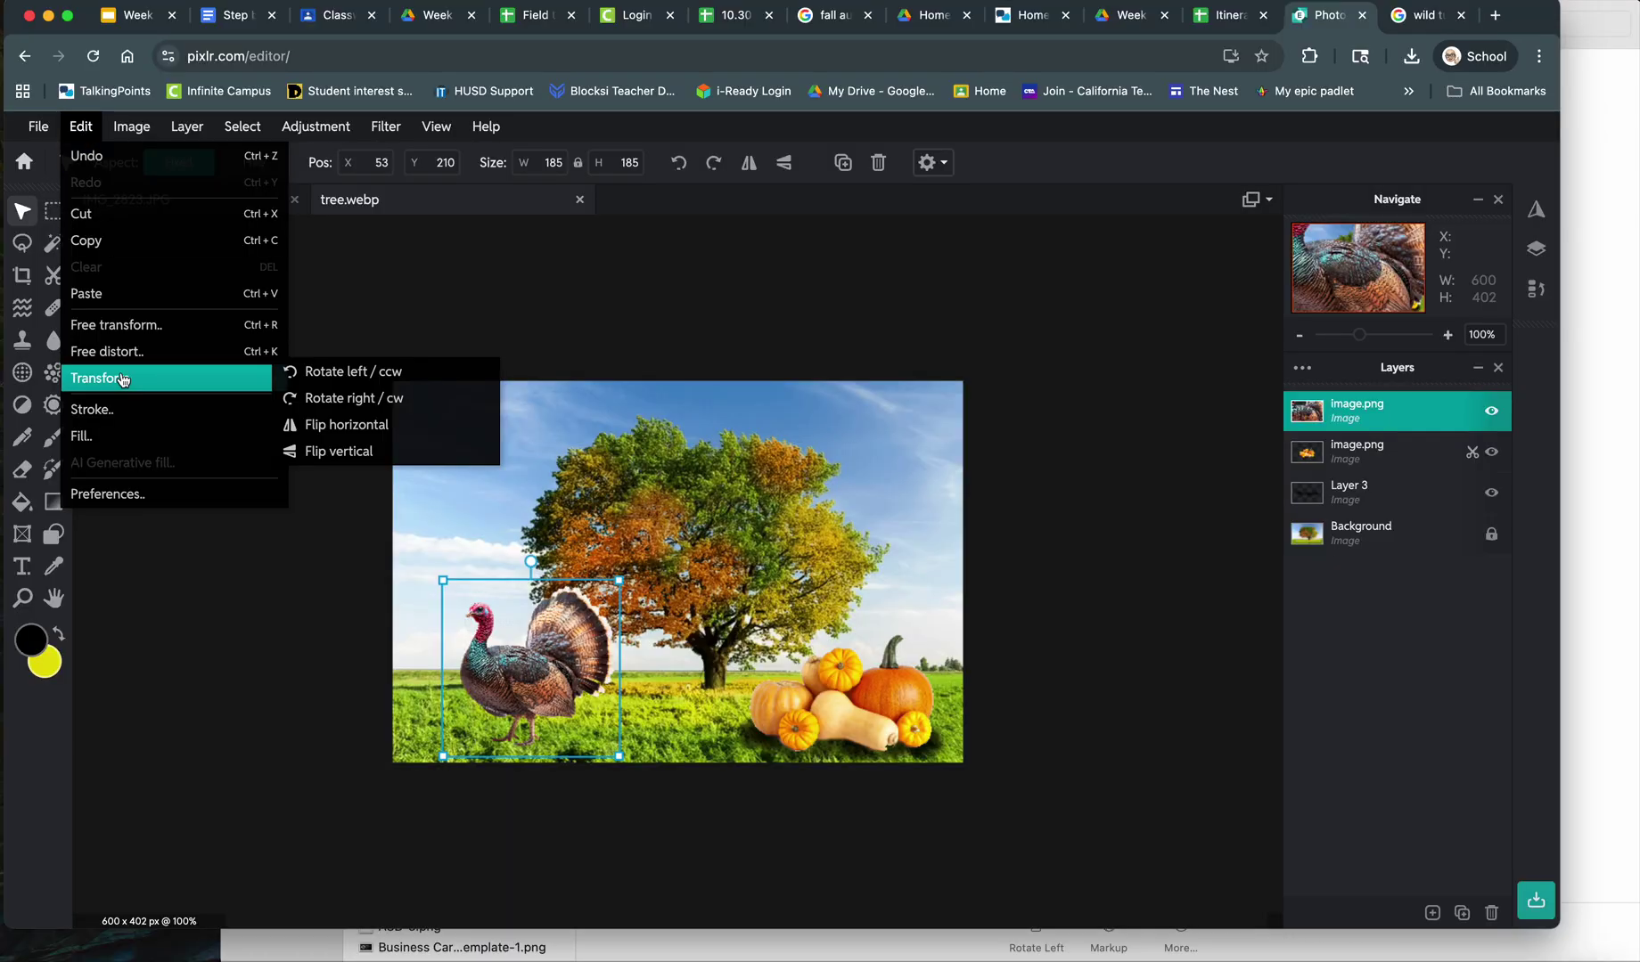
{"action": "left_click", "coordinate": [83, 120]}
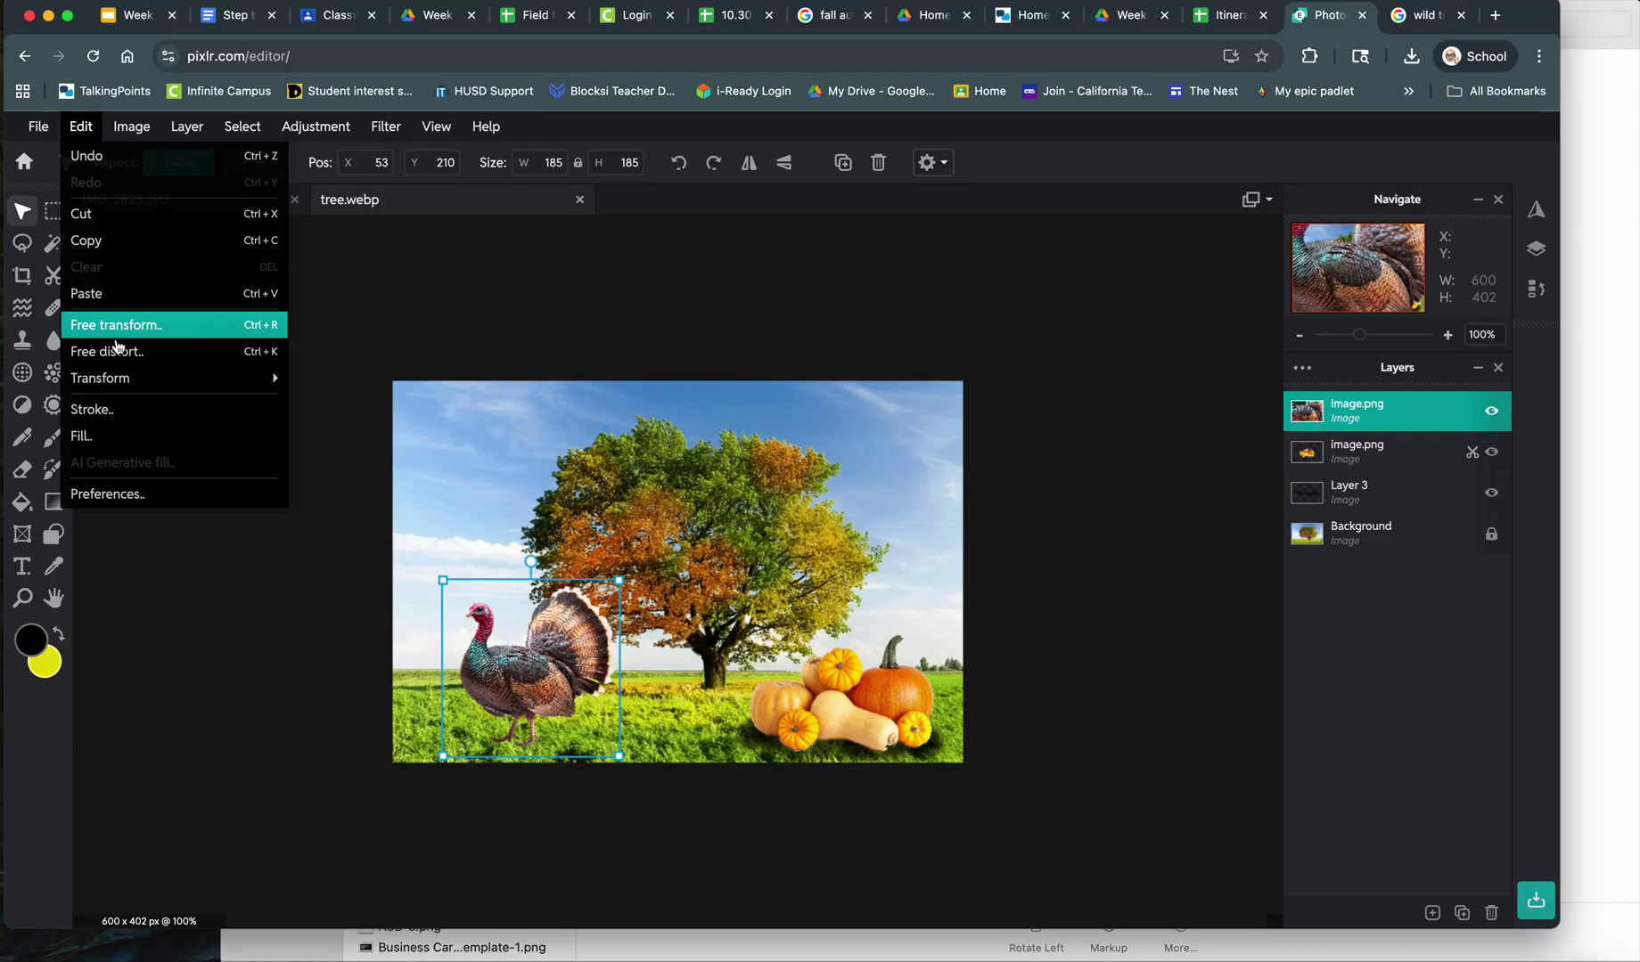
{"action": "mouse_move", "coordinate": [138, 380]}
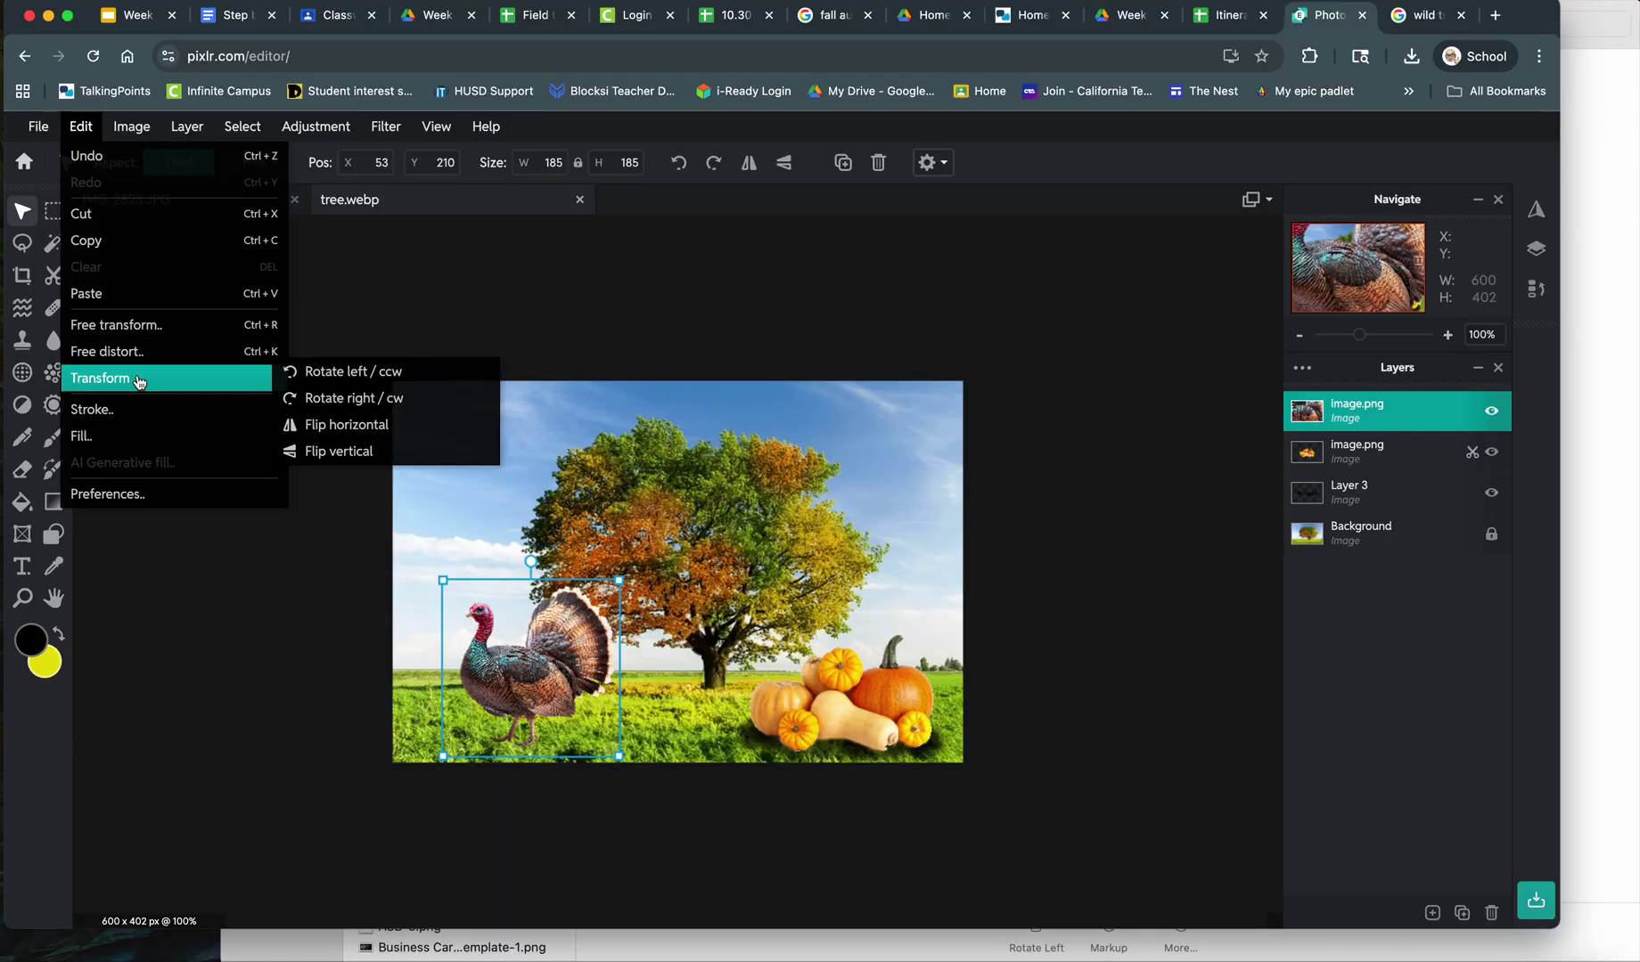
{"action": "left_click", "coordinate": [344, 429]}
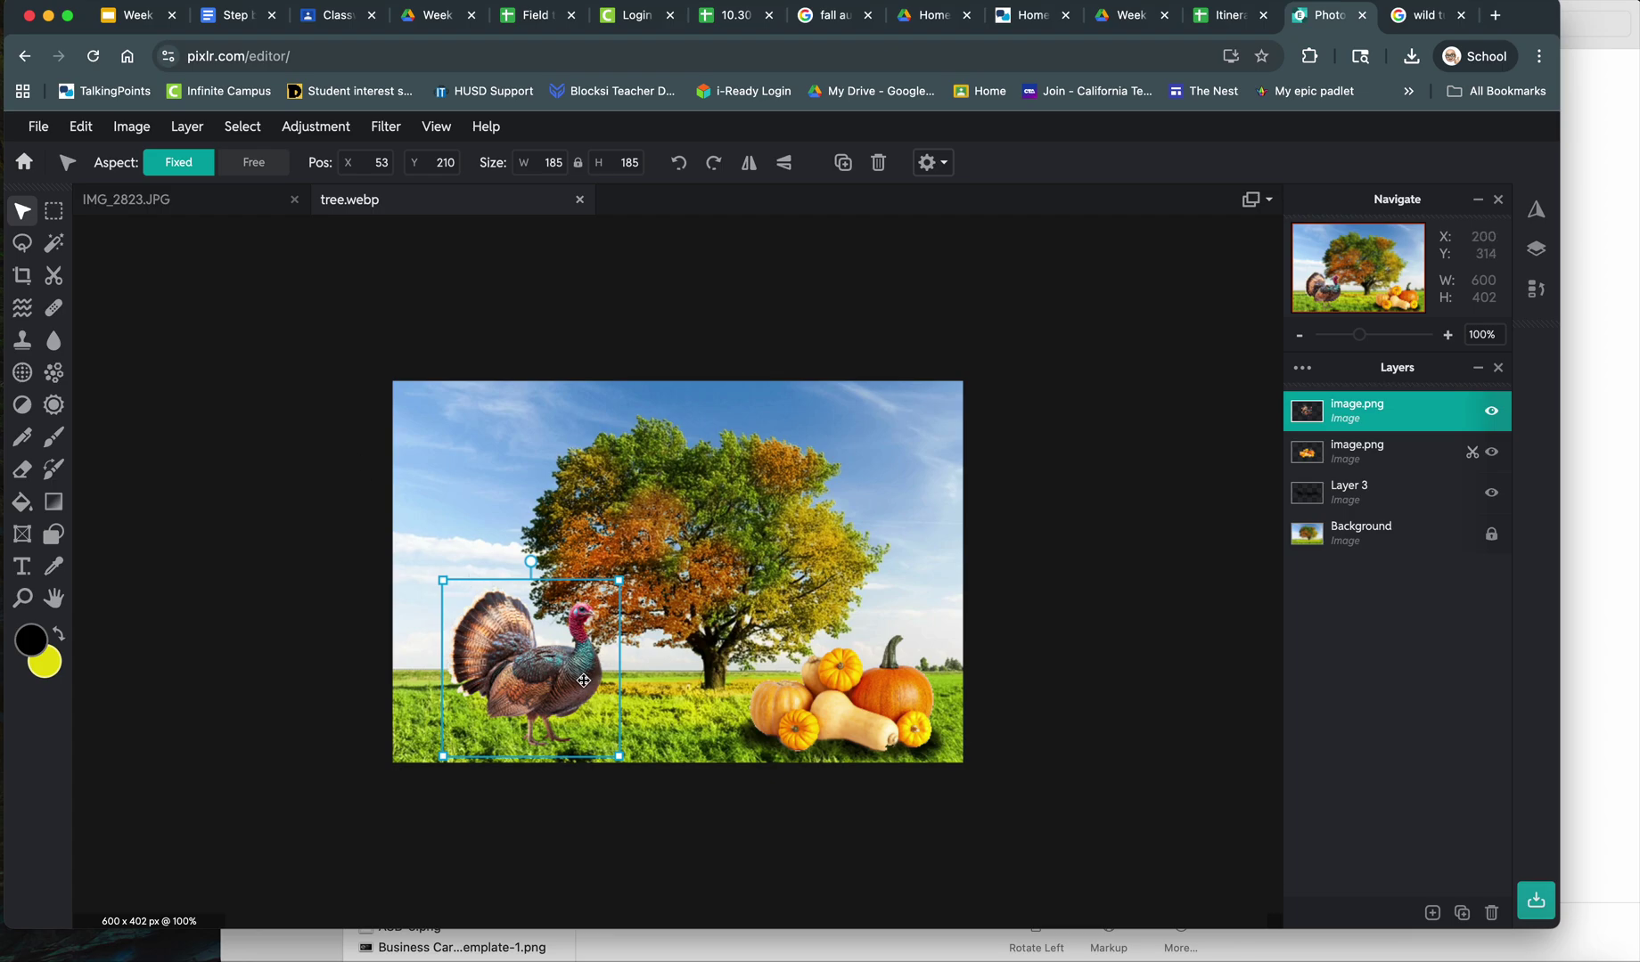
- Shrink the turkey to about 87 × 87 px, place it on the grass just below the horizon left of the trunk, and deselect it
{"action": "mouse_move", "coordinate": [582, 681]}
{"action": "left_mouse_down"}
{"action": "mouse_move", "coordinate": [534, 682]}
{"action": "mouse_move", "coordinate": [580, 681]}
{"action": "left_mouse_up"}
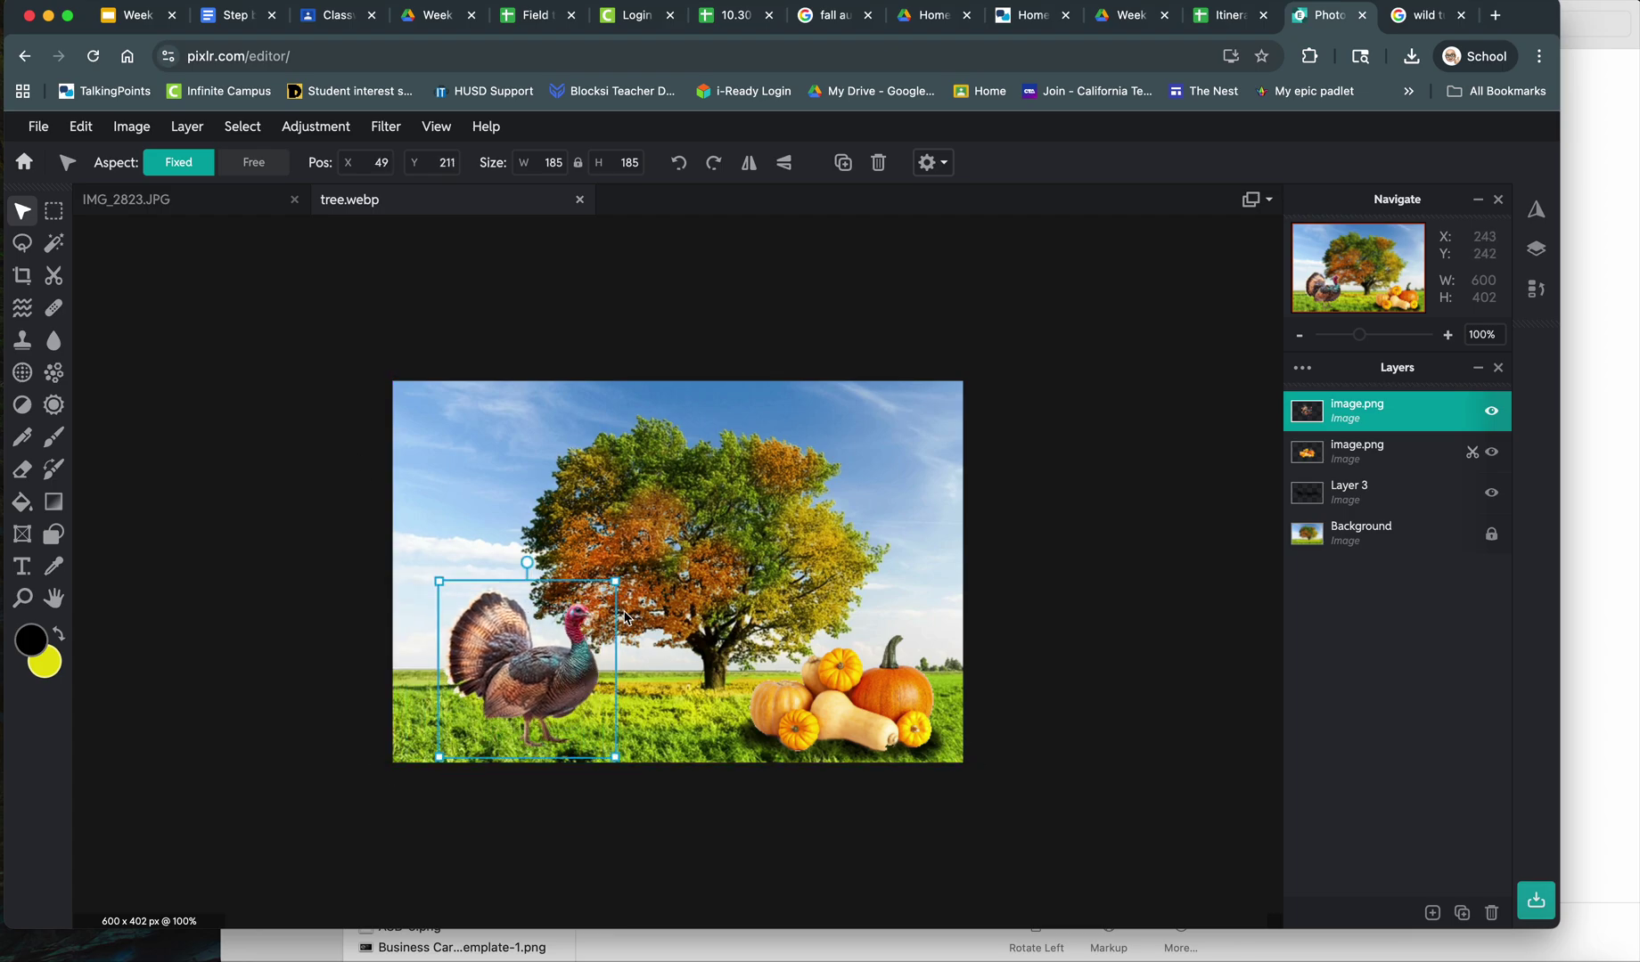
{"action": "left_click_drag", "start_coordinate": [614, 590], "coordinate": [567, 629]}
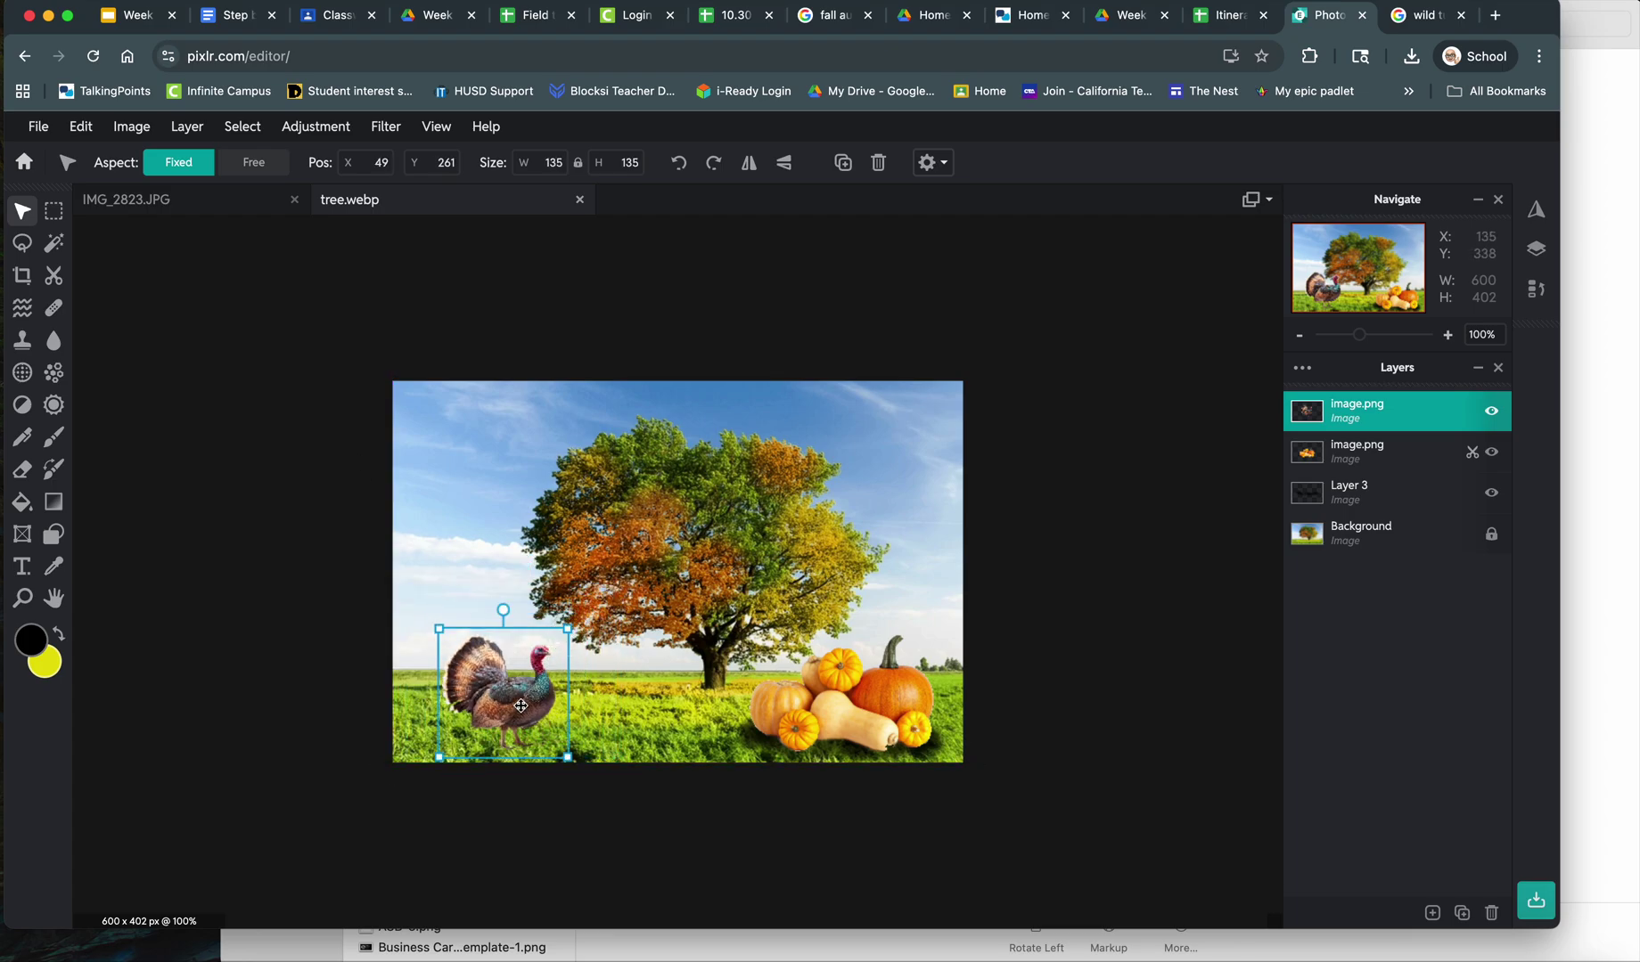
{"action": "mouse_move", "coordinate": [514, 712]}
{"action": "left_mouse_down"}
{"action": "mouse_move", "coordinate": [522, 685]}
{"action": "mouse_move", "coordinate": [515, 699]}
{"action": "left_mouse_up"}
{"action": "left_click_drag", "start_coordinate": [567, 627], "coordinate": [524, 660]}
{"action": "left_click_drag", "start_coordinate": [506, 721], "coordinate": [556, 697]}
{"action": "left_click", "coordinate": [366, 662]}
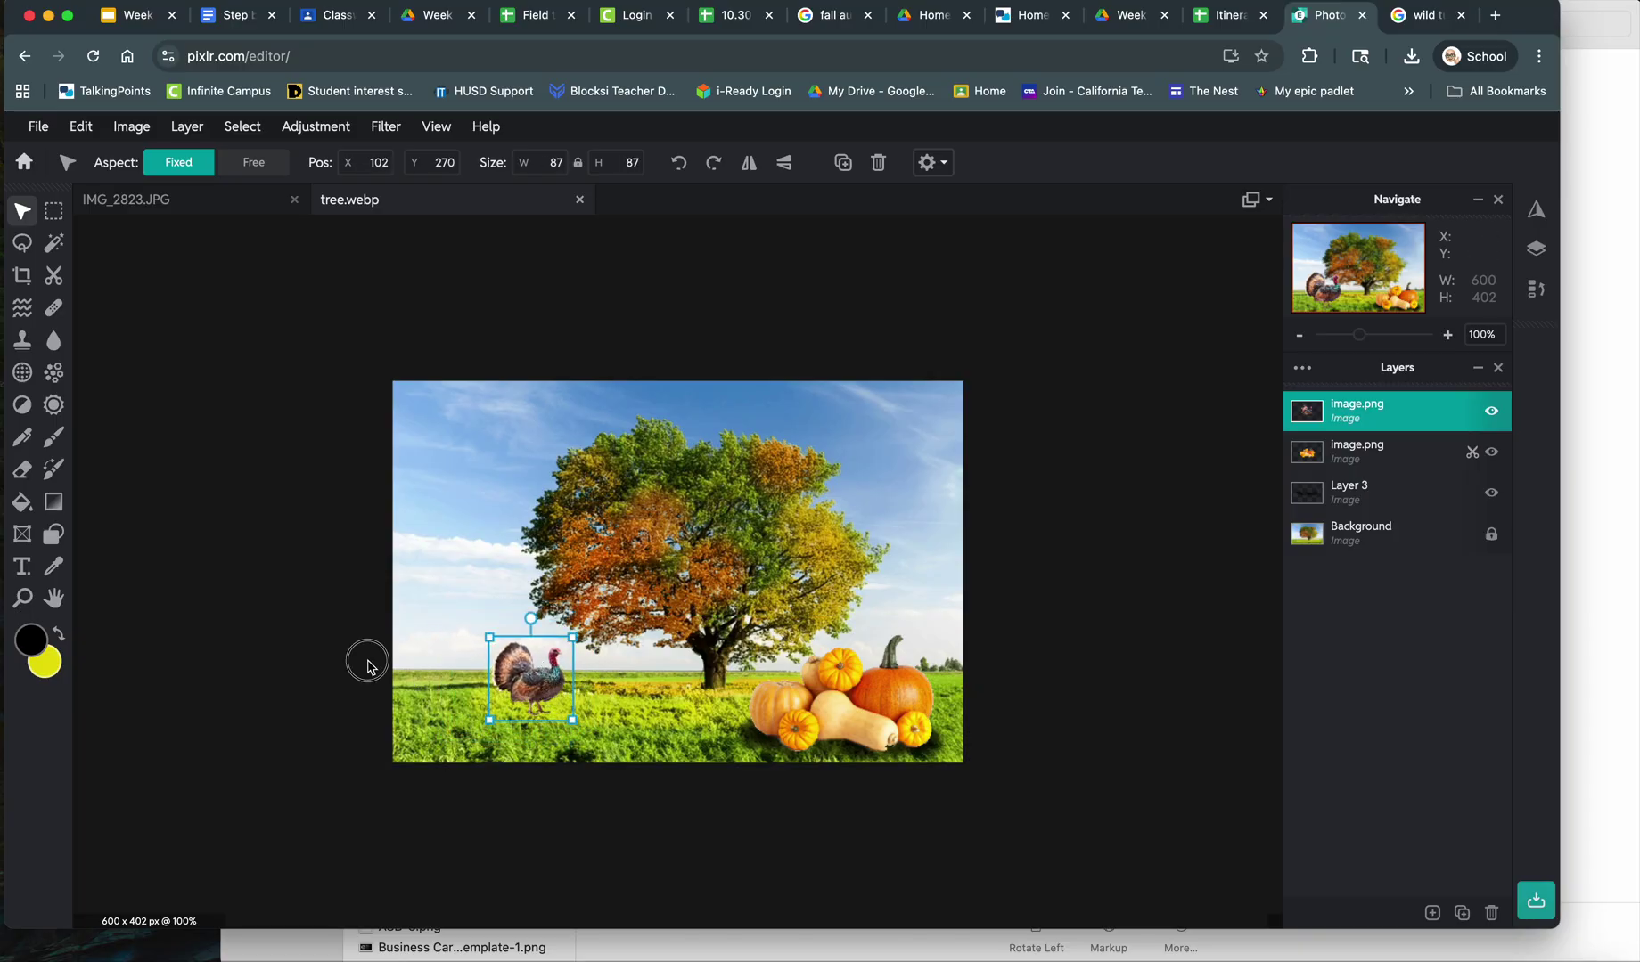
{"action": "left_click_drag", "start_coordinate": [560, 694], "coordinate": [551, 707]}
{"action": "left_click", "coordinate": [1058, 688]}
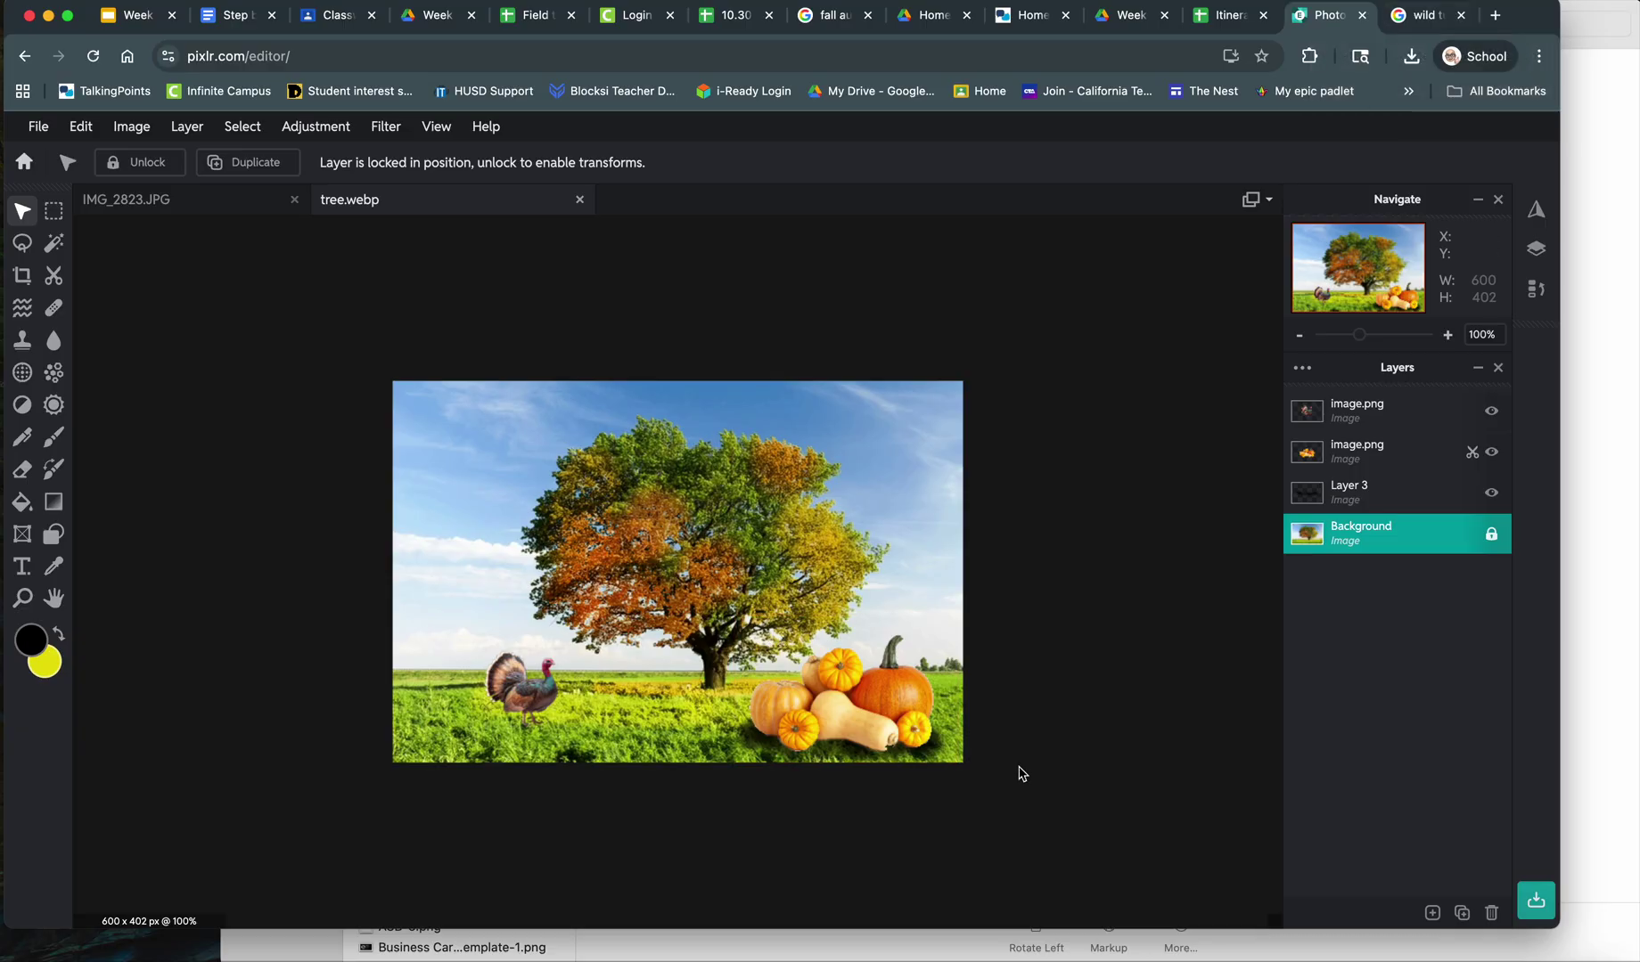
- Try to save the finished scene as a PNG with transparency on, and leave the save dialog
{"action": "left_click", "coordinate": [1536, 901]}
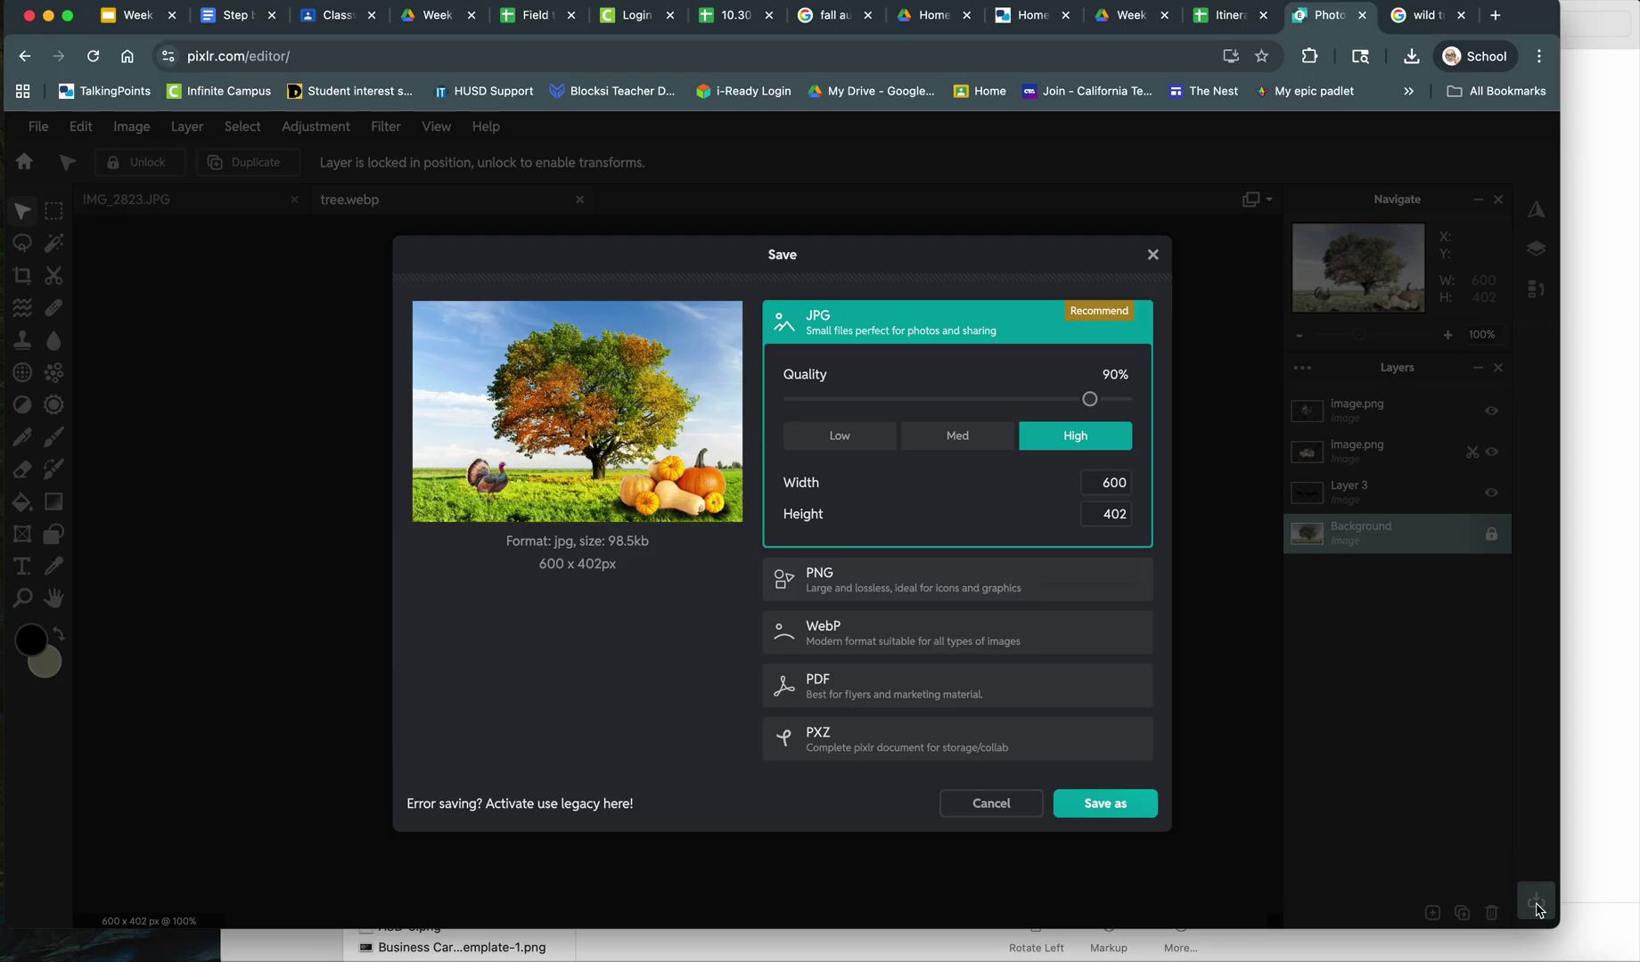
{"action": "left_click", "coordinate": [837, 580]}
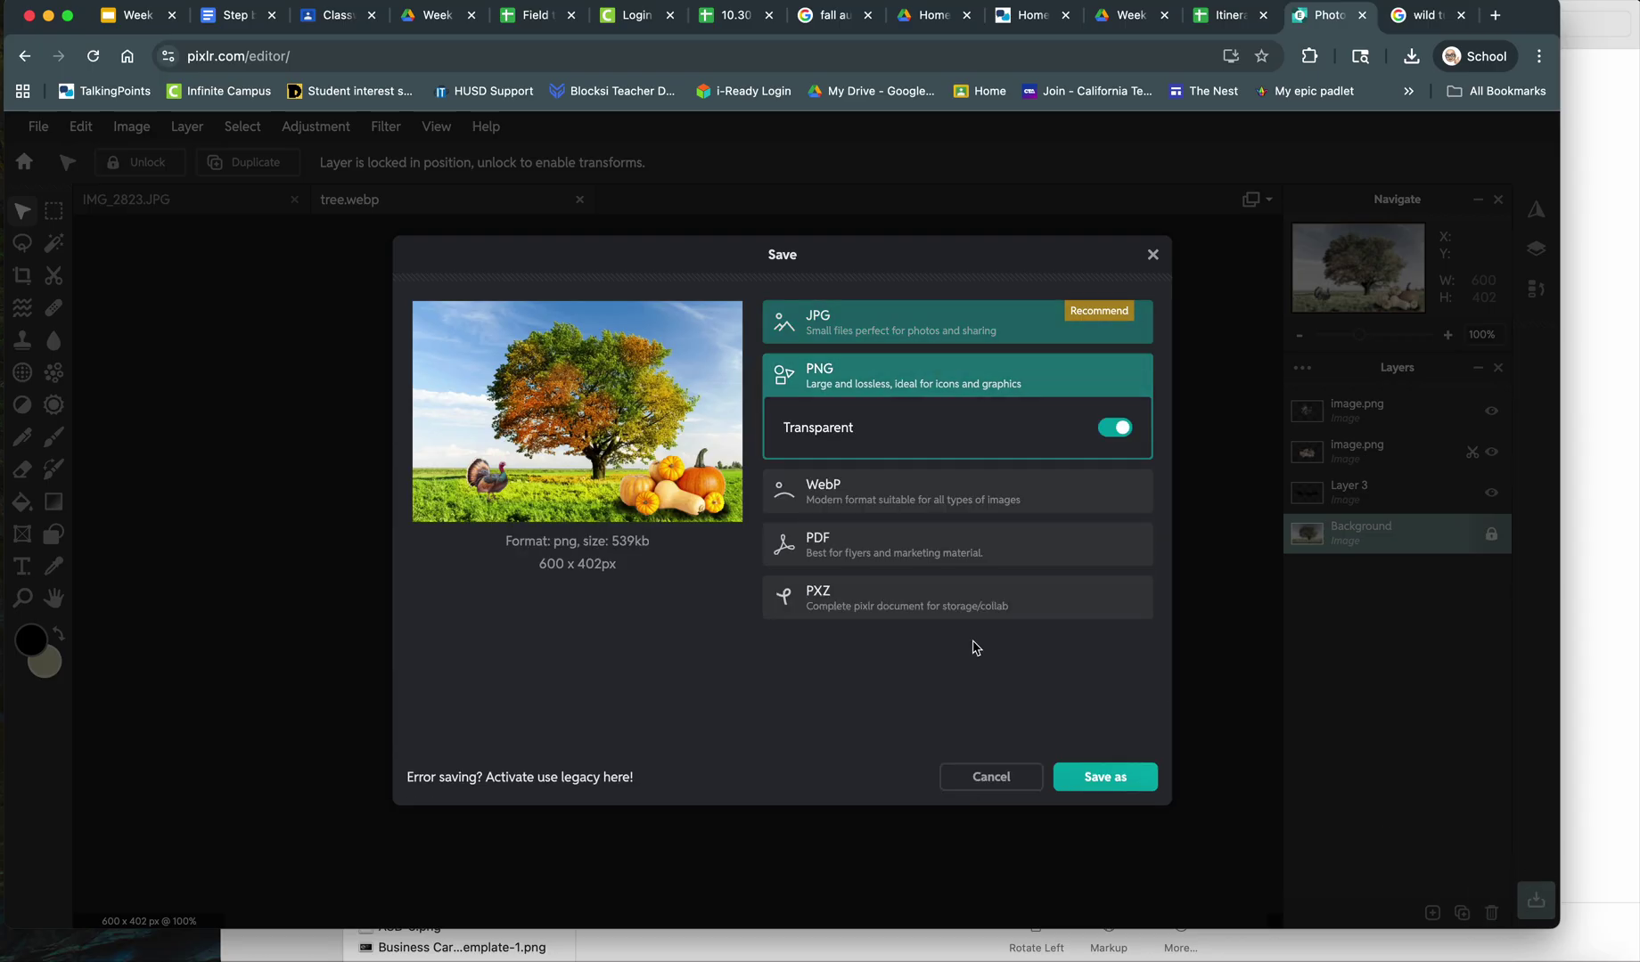
{"action": "left_click", "coordinate": [1116, 778]}
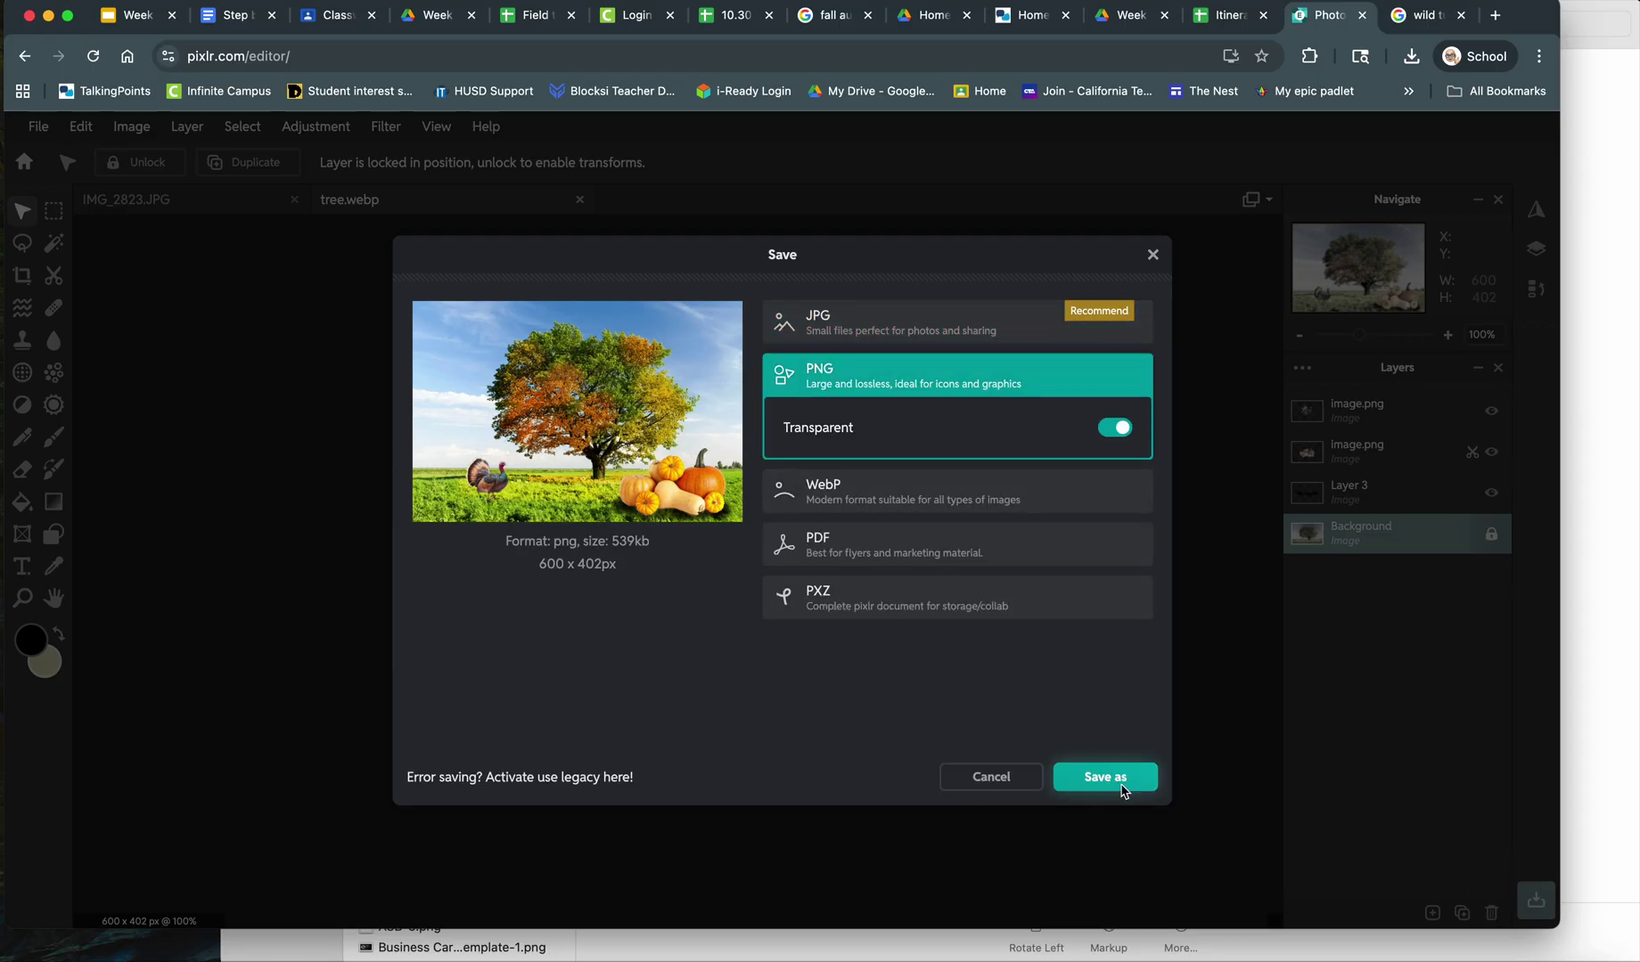
{"action": "left_click", "coordinate": [1034, 648]}
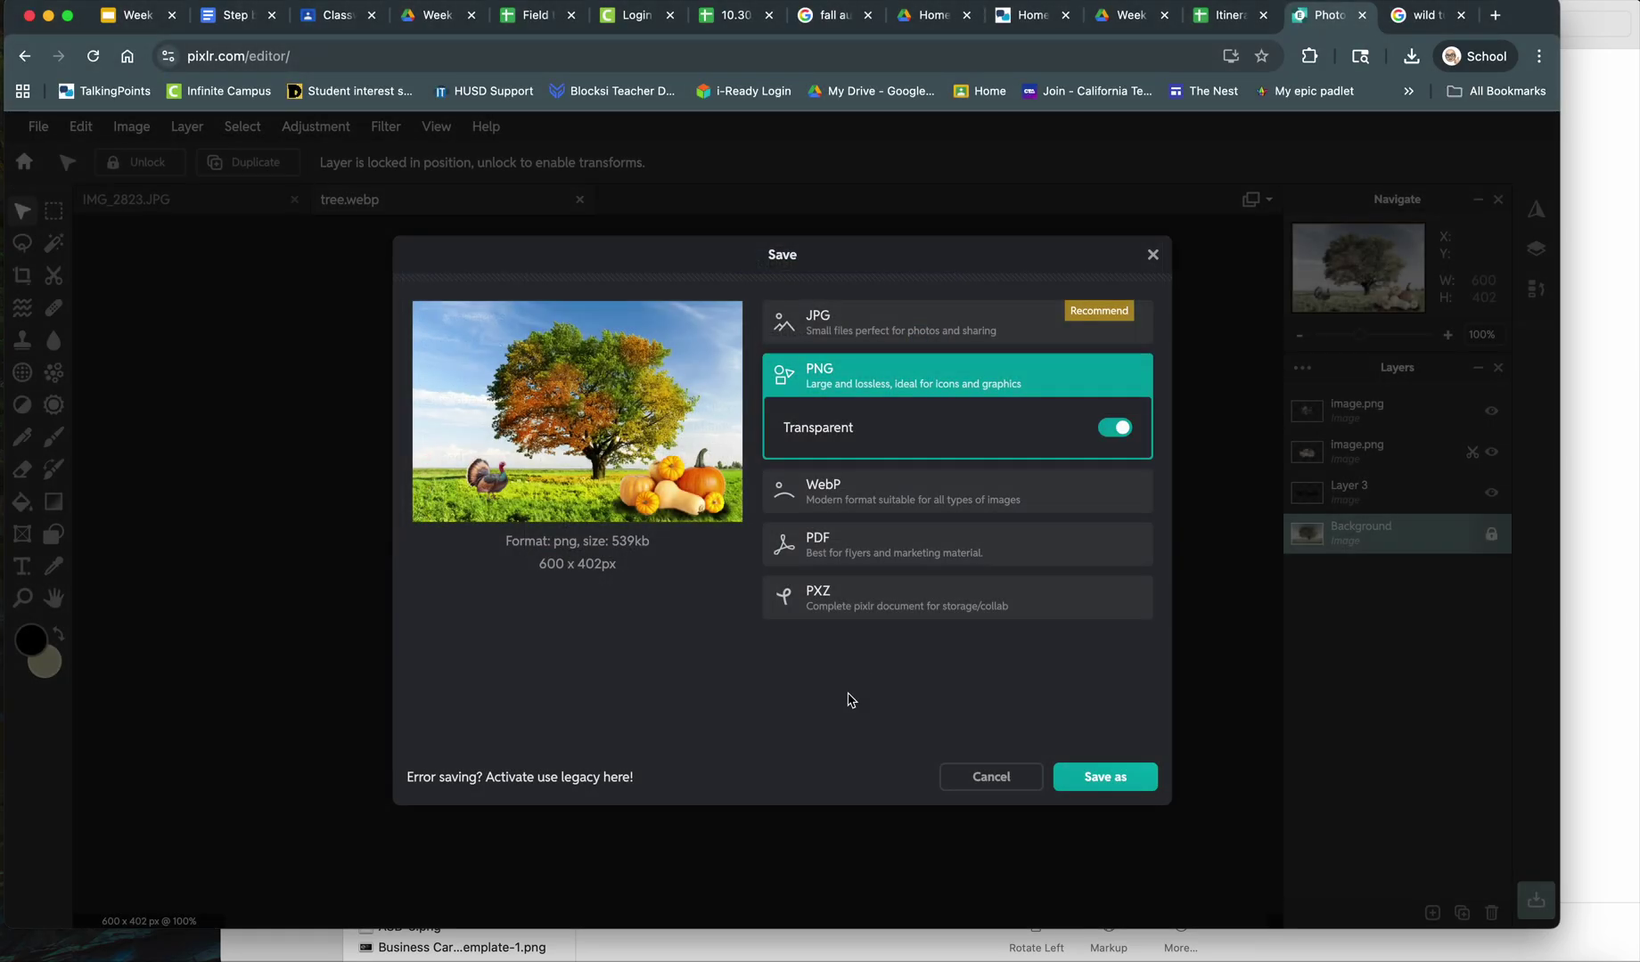
{"action": "left_click", "coordinate": [990, 777]}
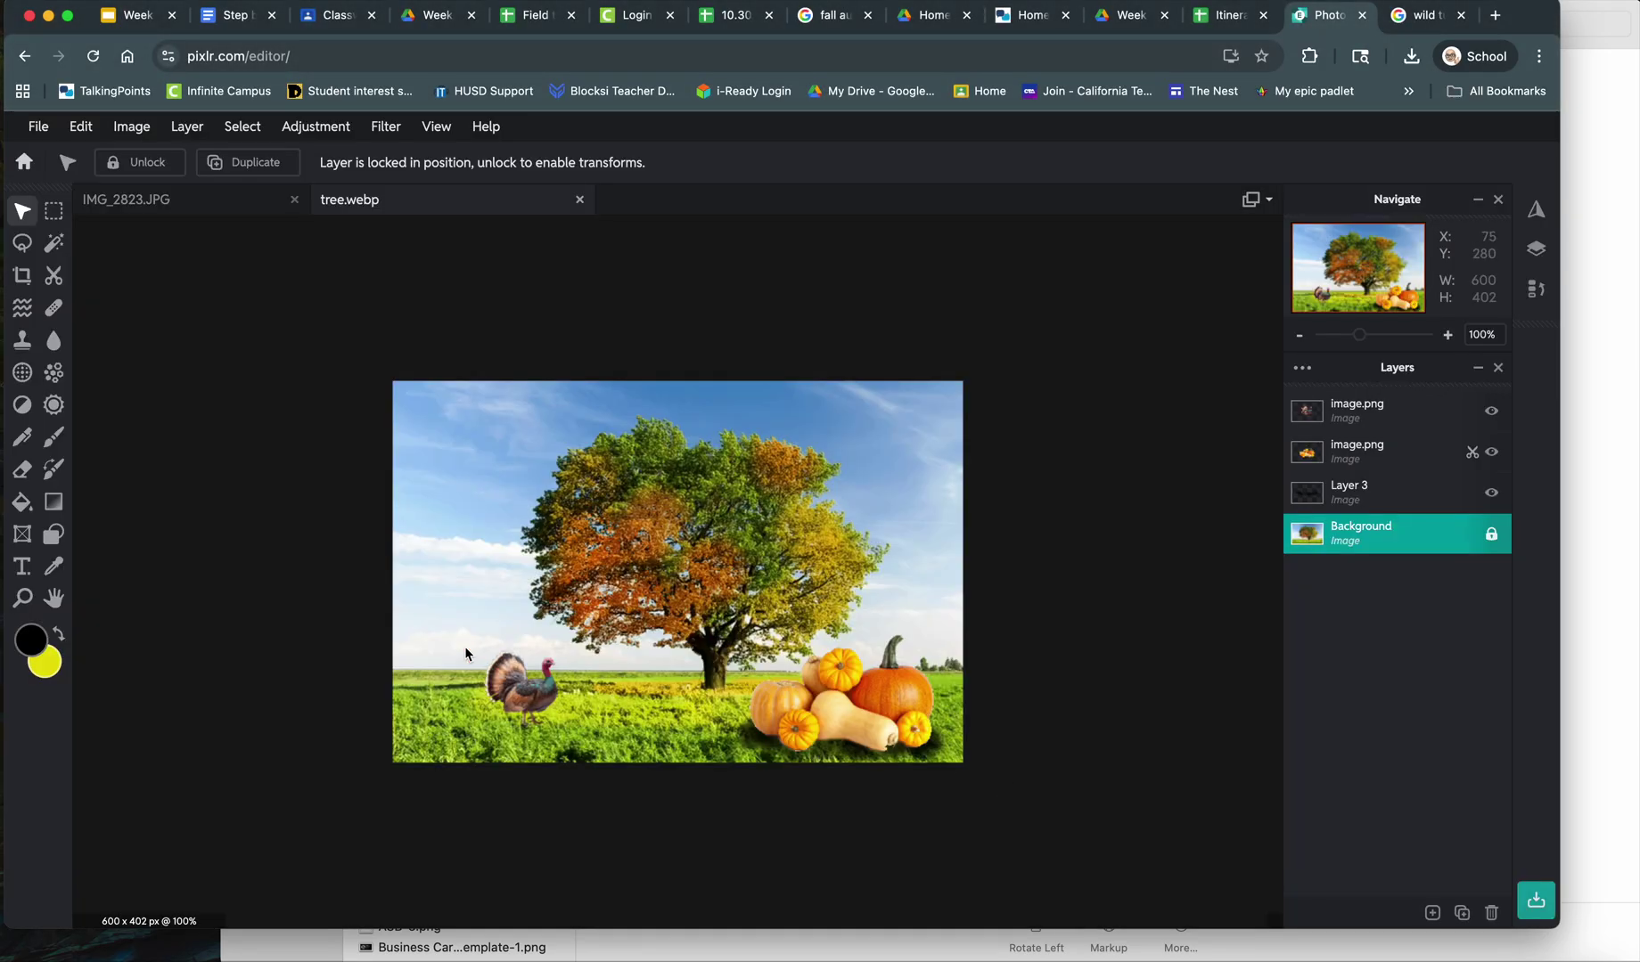